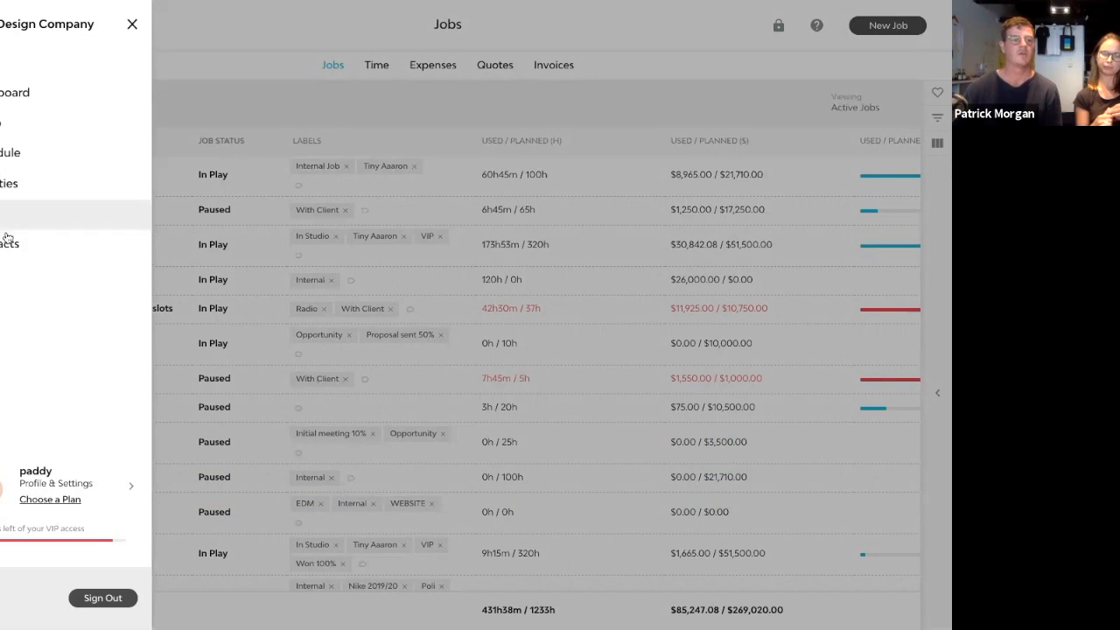
Open the Contacts list of companies.
click(41, 481)
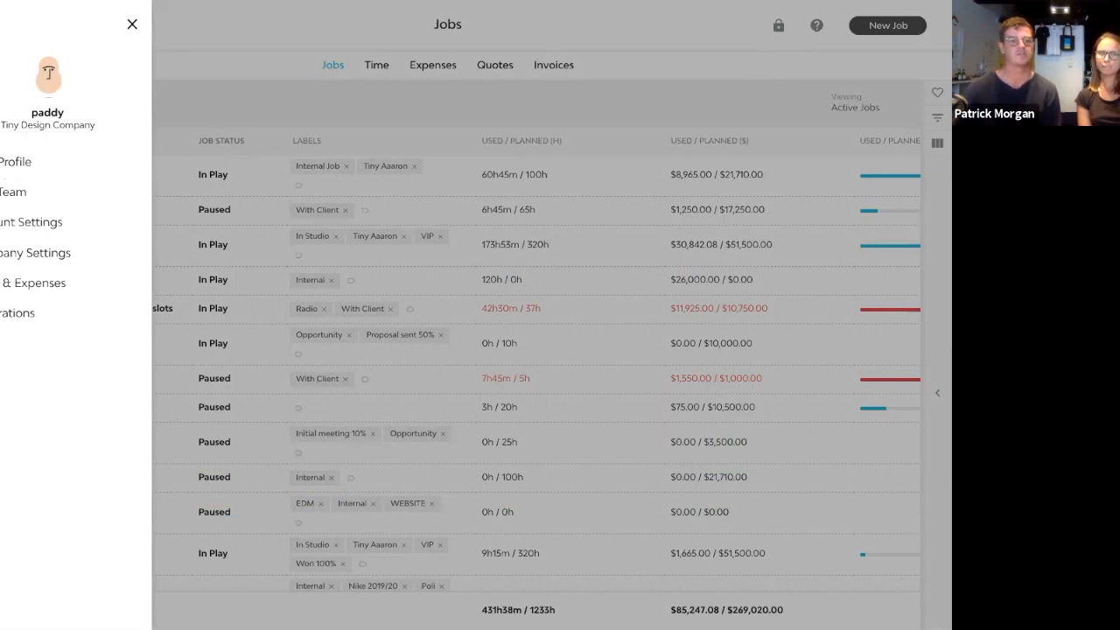
click(2, 25)
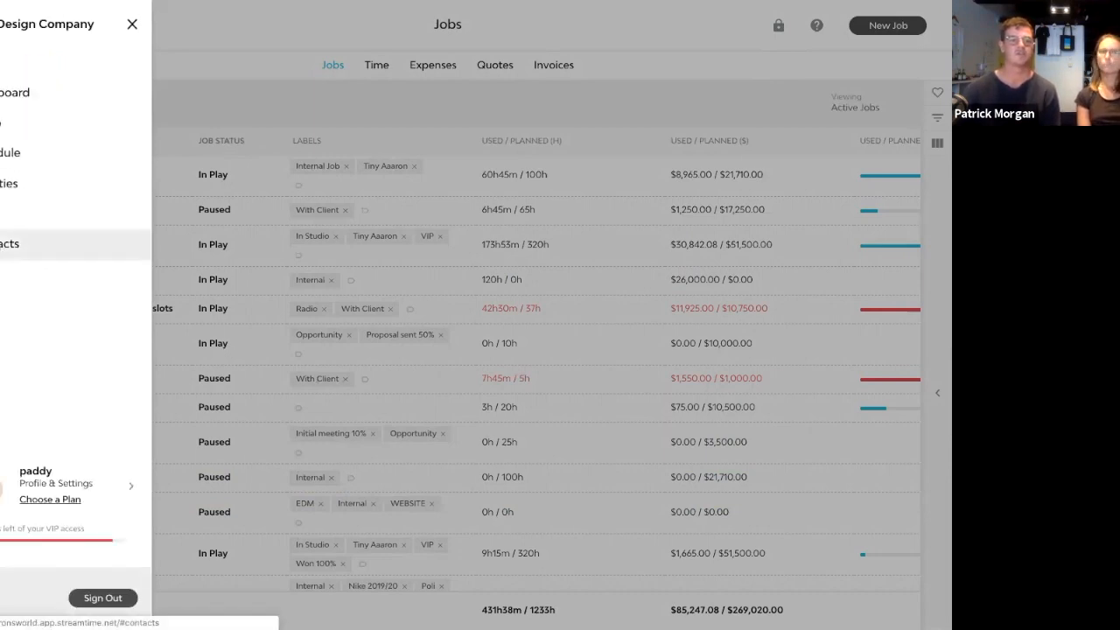
click(10, 243)
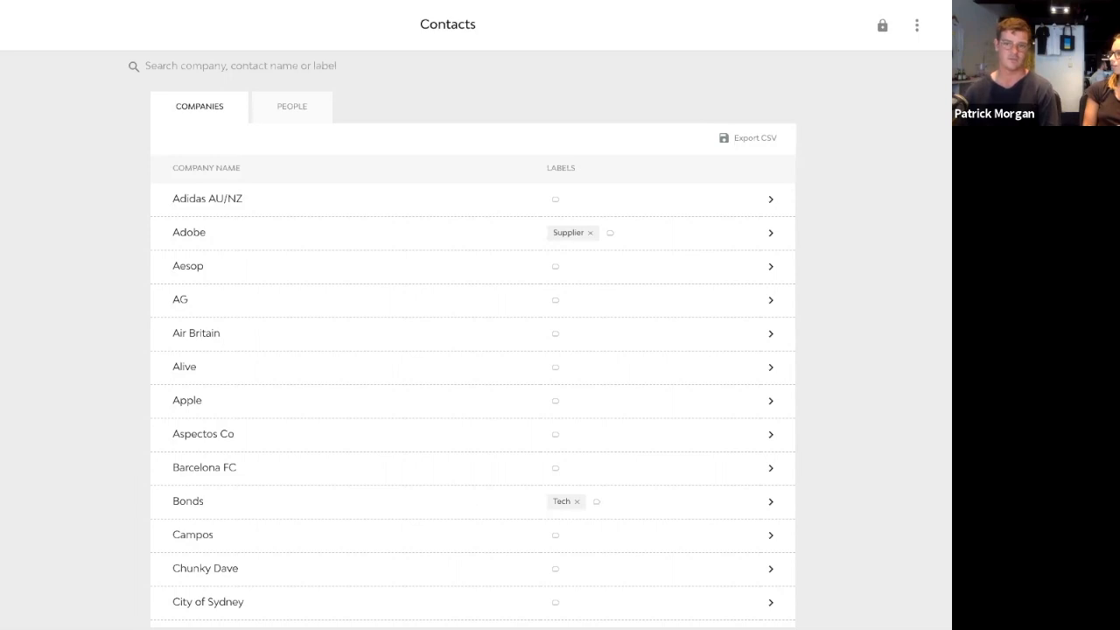
View the options for importing companies from a CSV file, close them without importing, and look through the companies list.
click(917, 26)
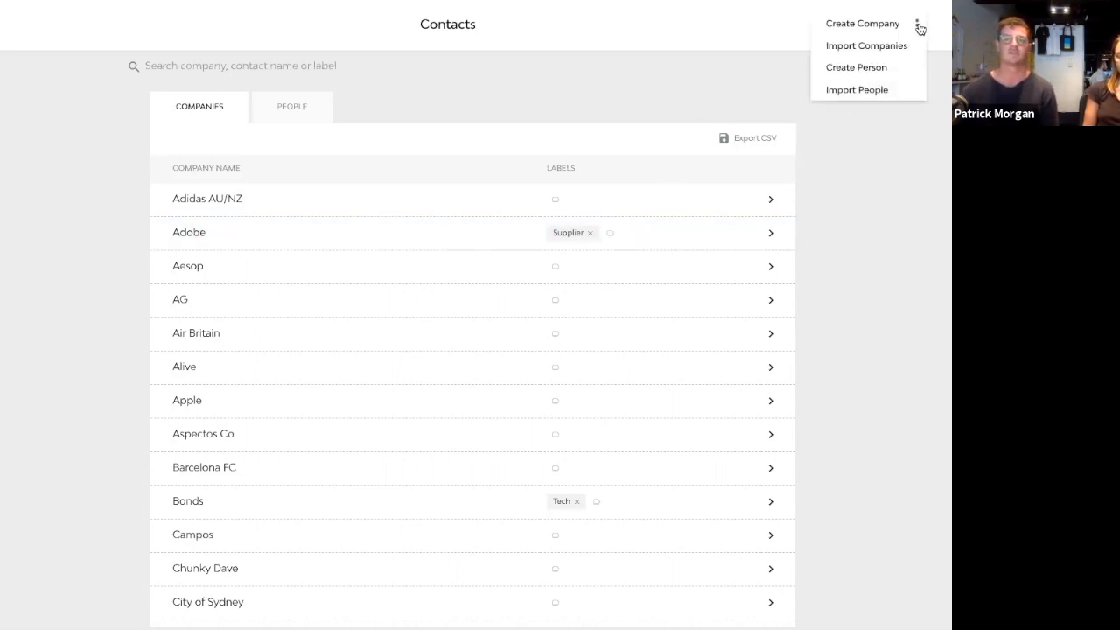
click(877, 46)
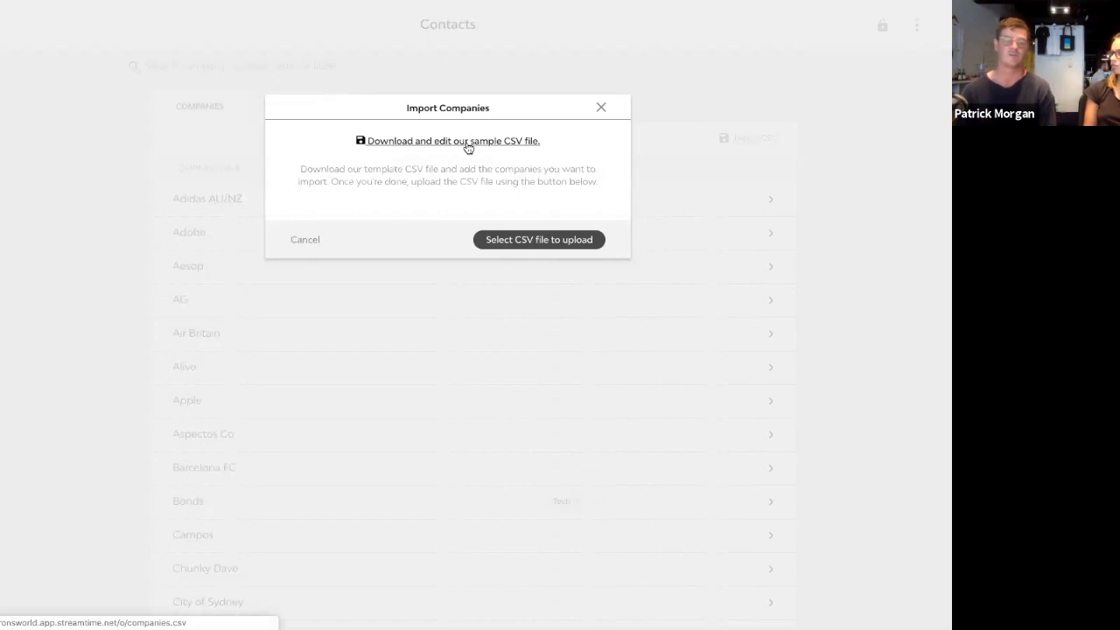
click(600, 109)
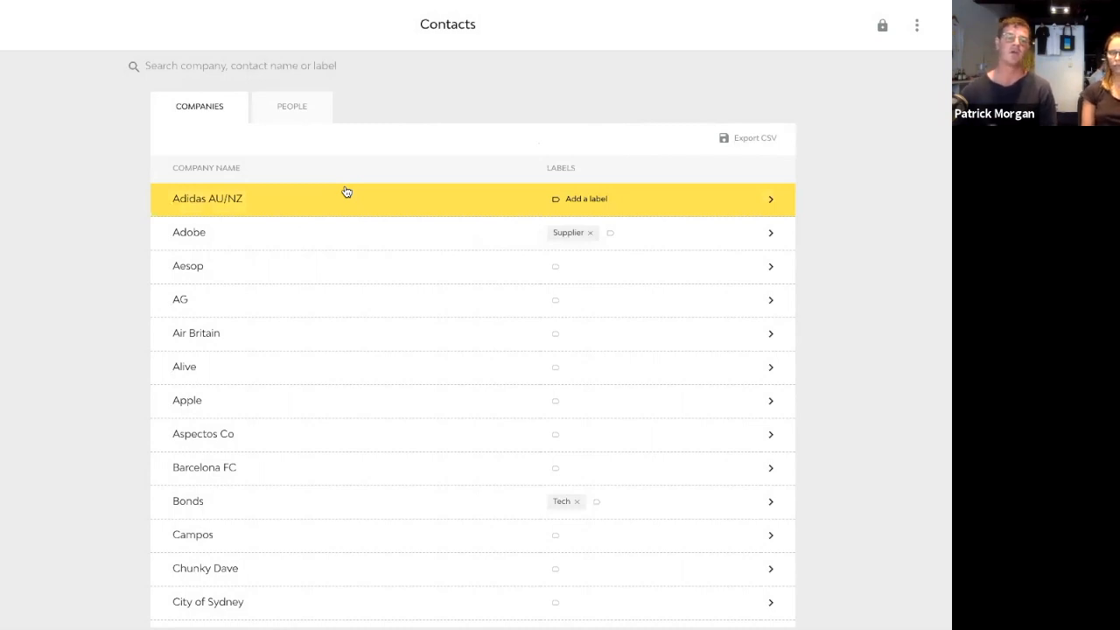
scroll(353, 203, down, 3)
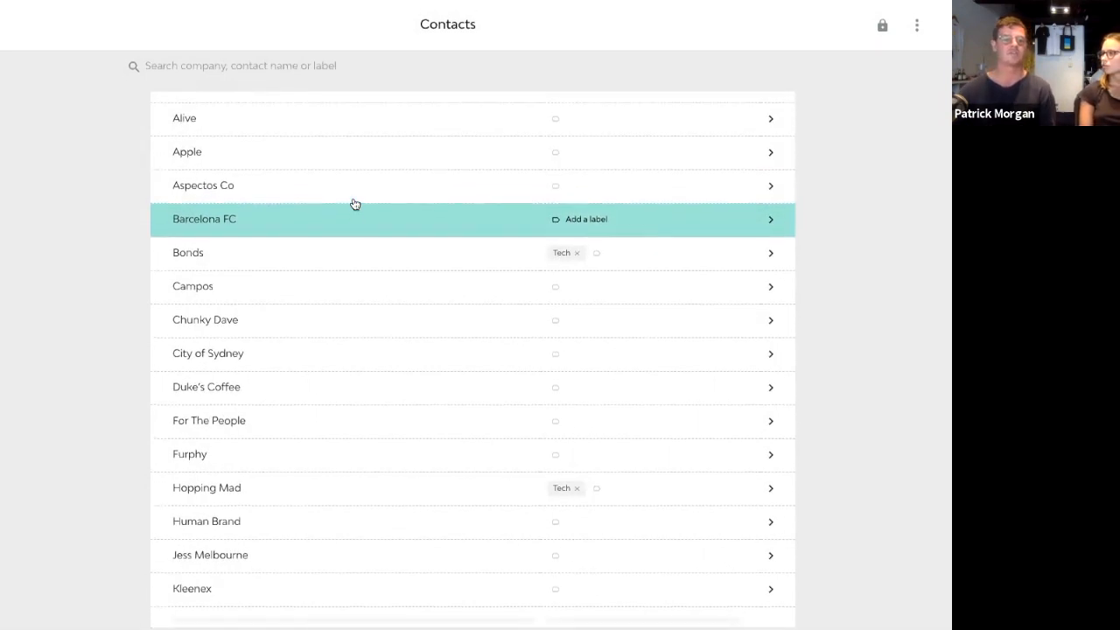
scroll(355, 204, up, 3)
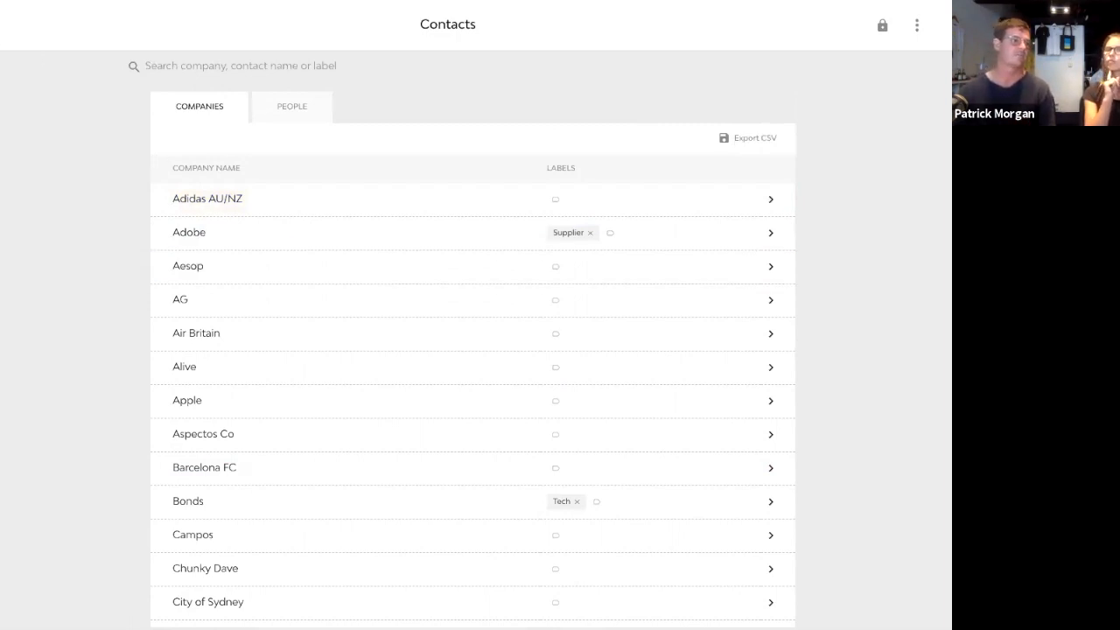
Open the team settings and review the creative director's profile, including rates, available hours and access permissions.
click(1, 25)
click(35, 486)
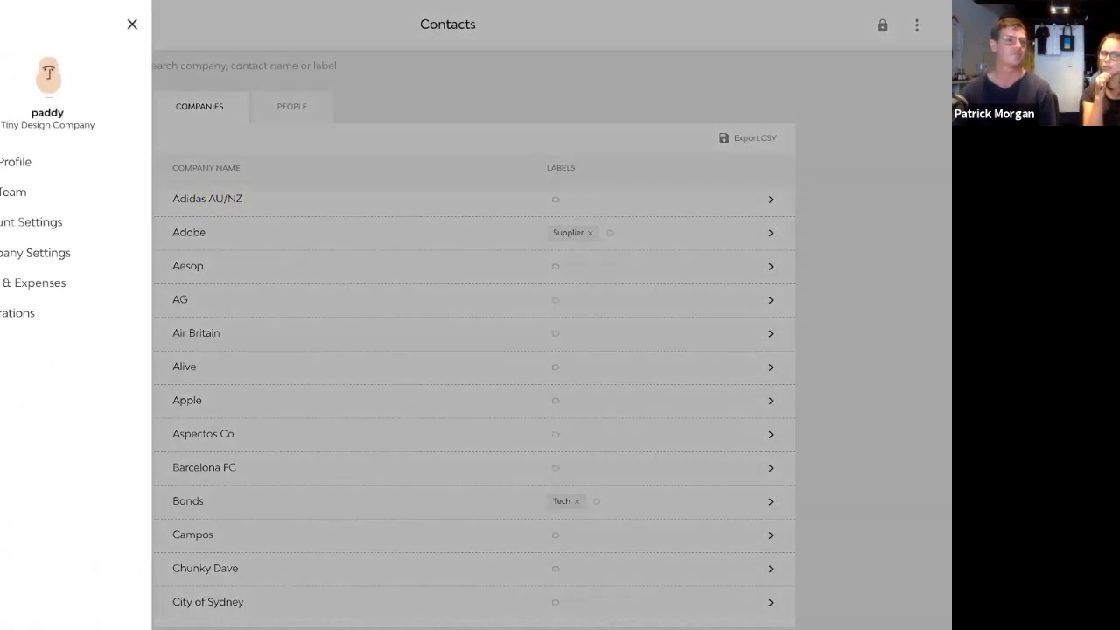
click(40, 194)
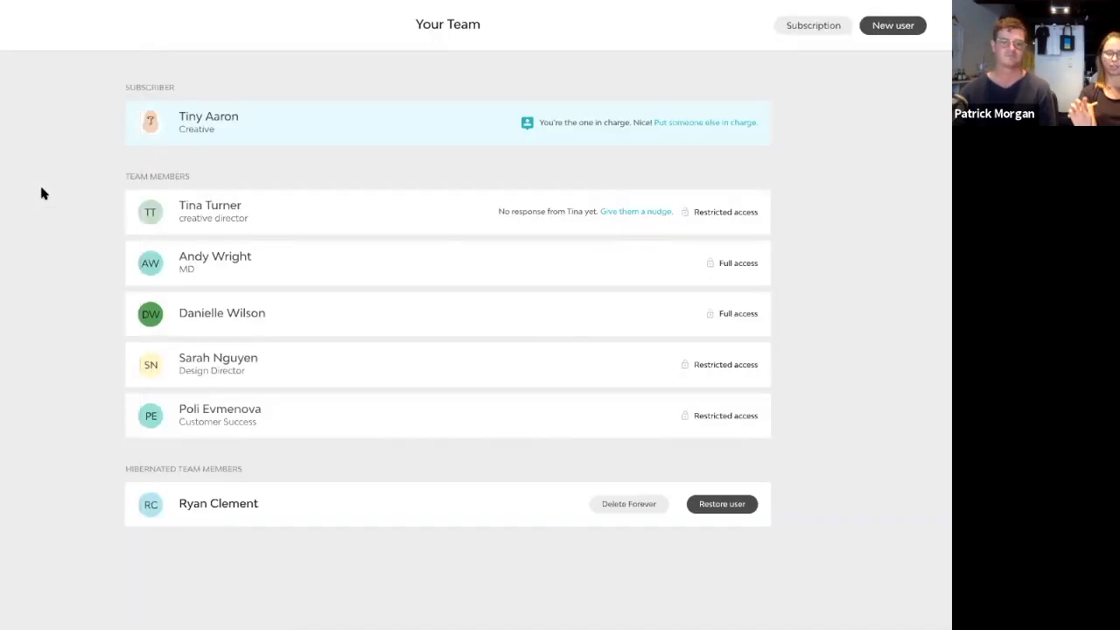
click(319, 210)
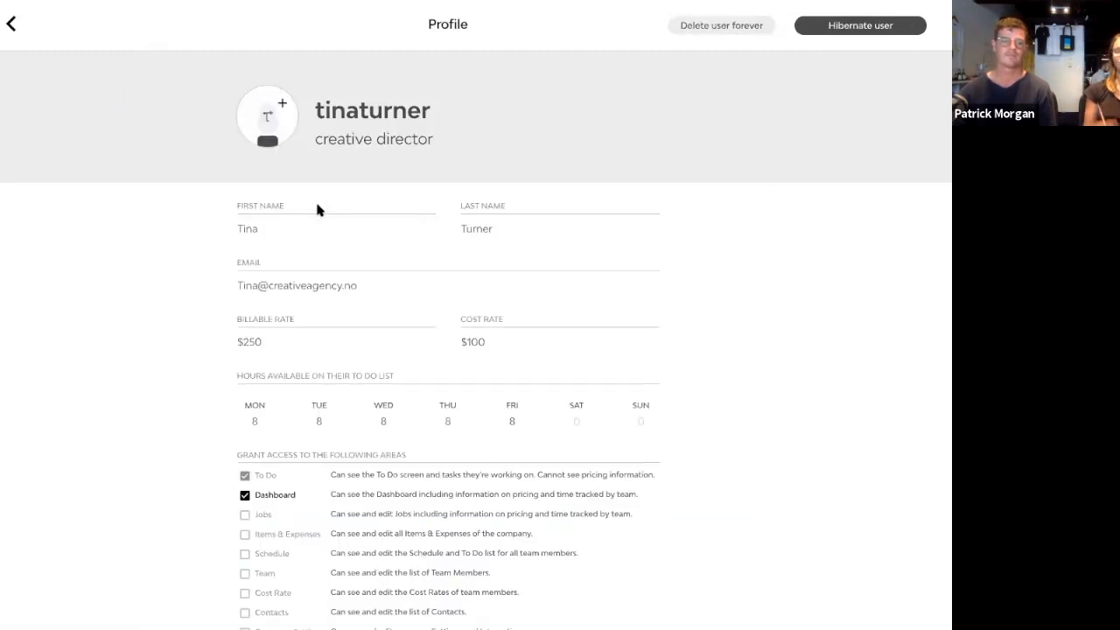
scroll(132, 278, down, 1)
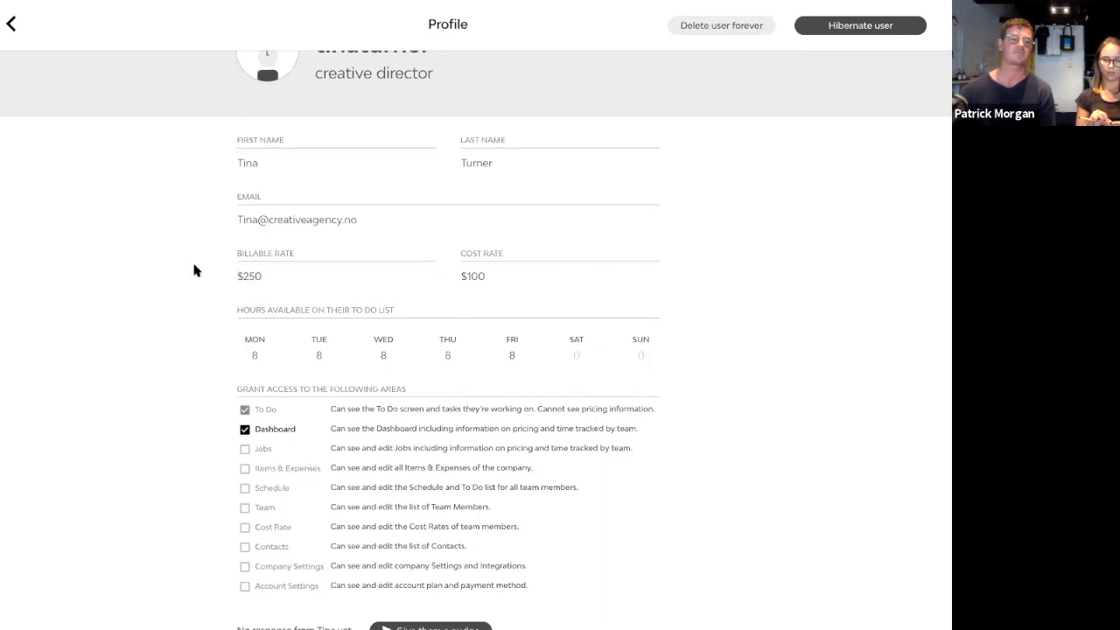
scroll(198, 234, up, 2)
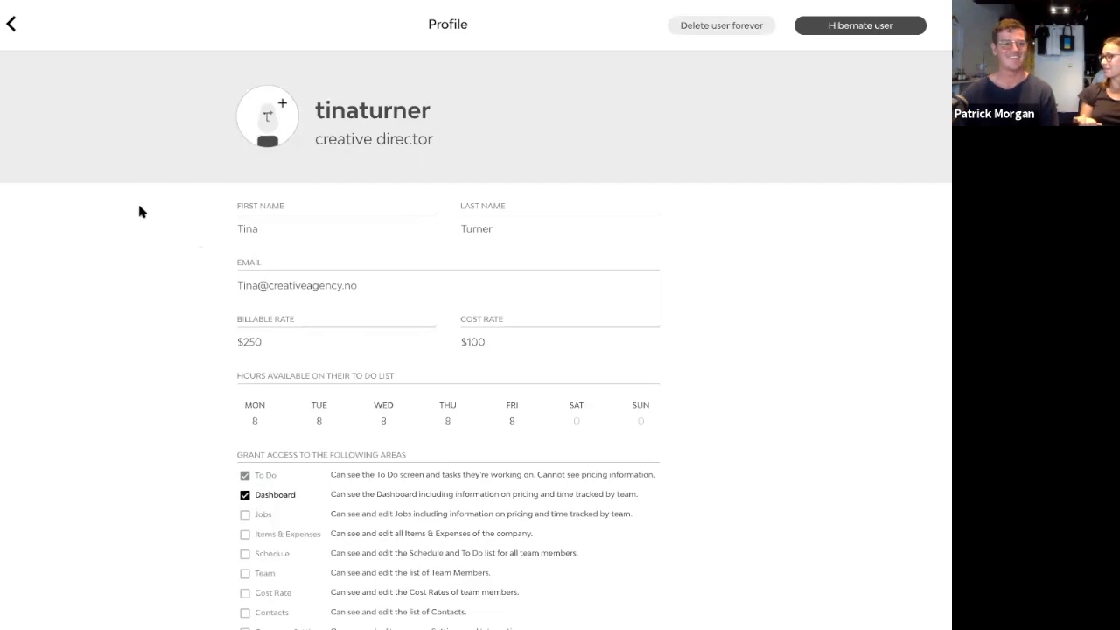
scroll(139, 207, down, 1)
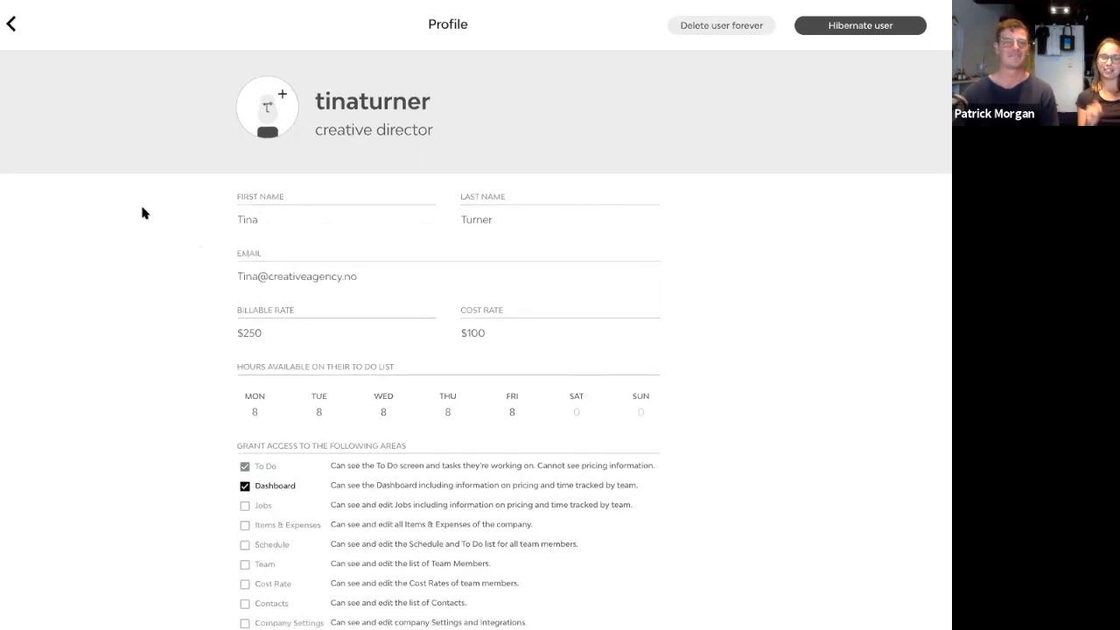
Open the Items & Expenses settings and review the items list and the expenses list.
mouse_move(55, 272)
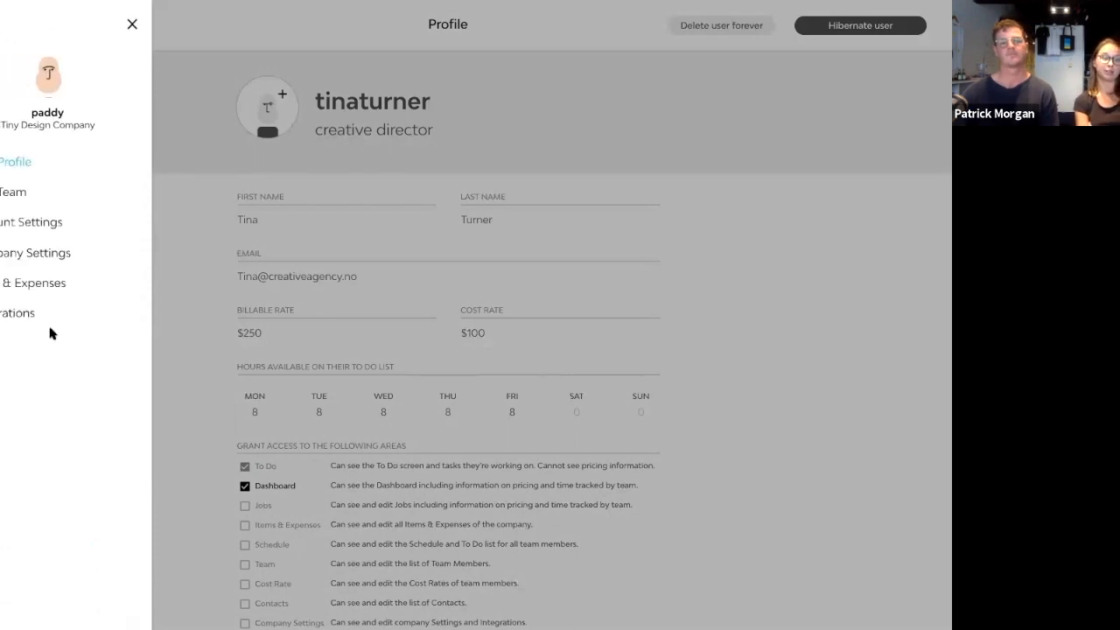
click(39, 293)
scroll(39, 294, down, 1)
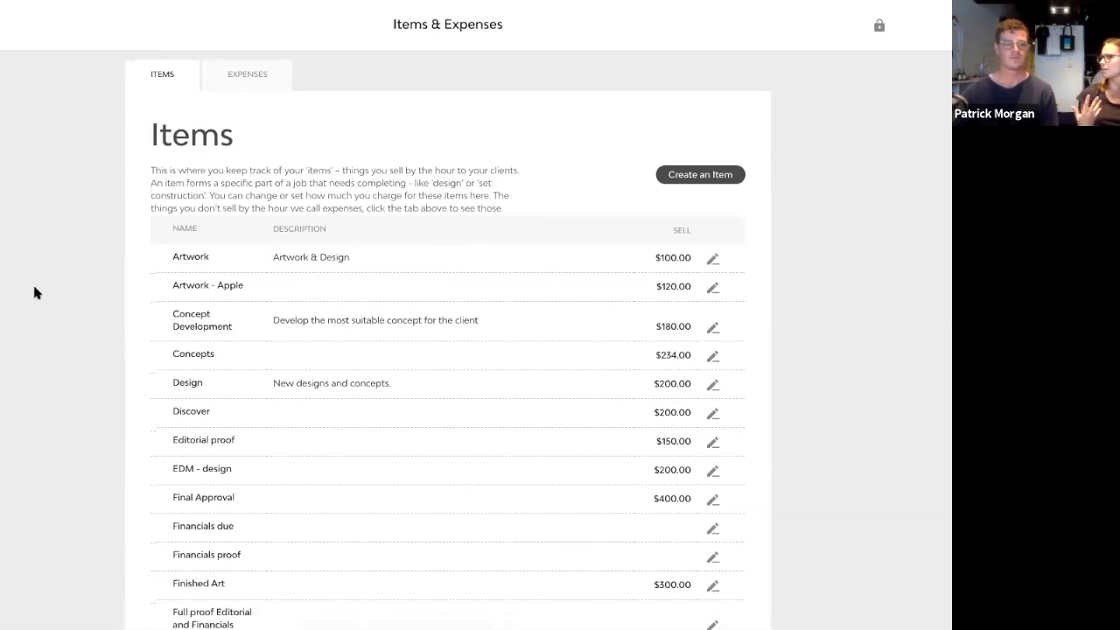
scroll(37, 278, down, 3)
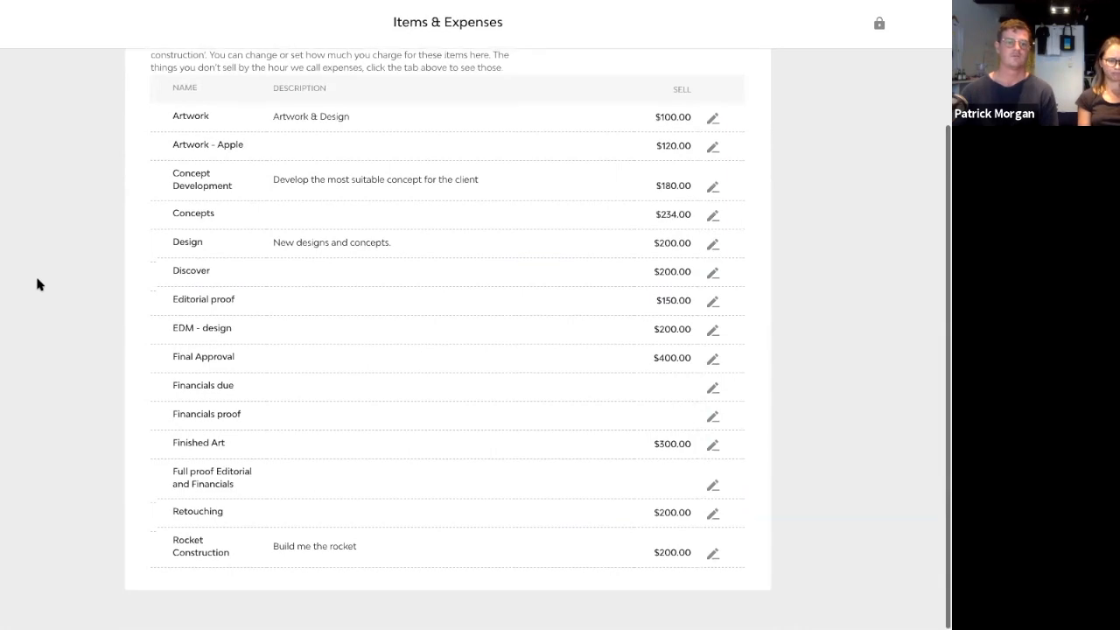
scroll(40, 283, up, 2)
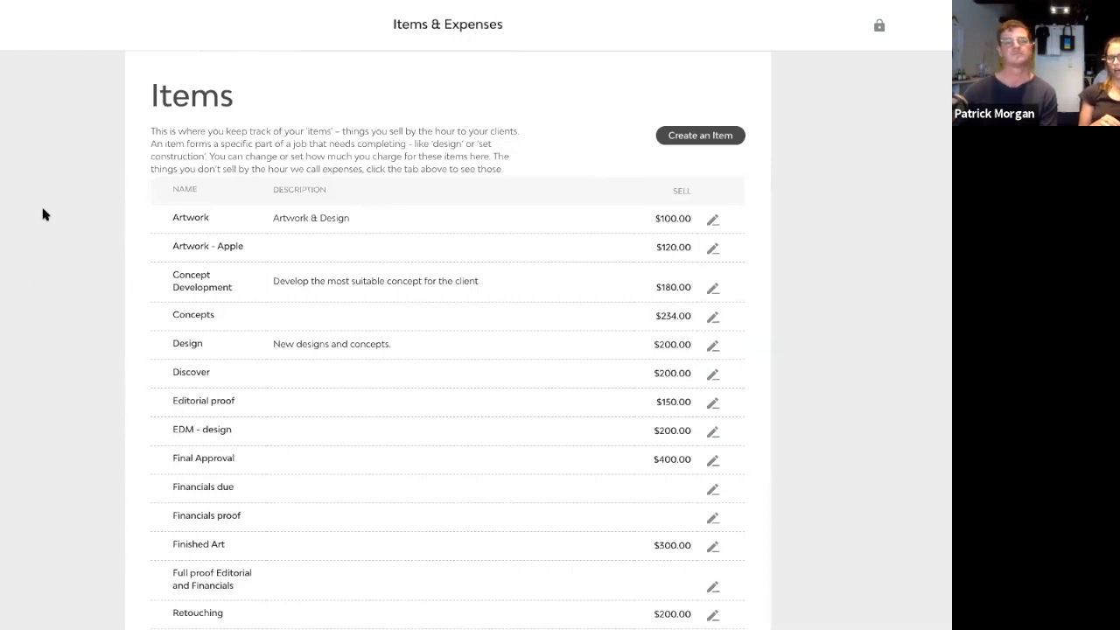
scroll(44, 214, up, 1)
click(245, 92)
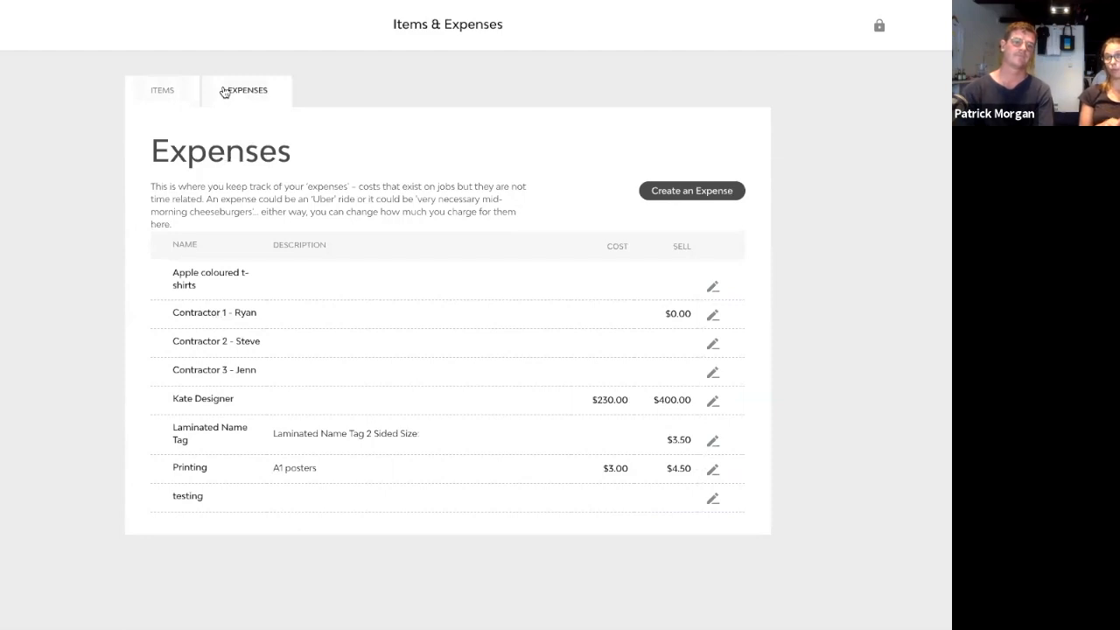
Return to the items list, check the Xero revenue account of the Concept Development item, and save the item with 200 - Sales General.
click(159, 93)
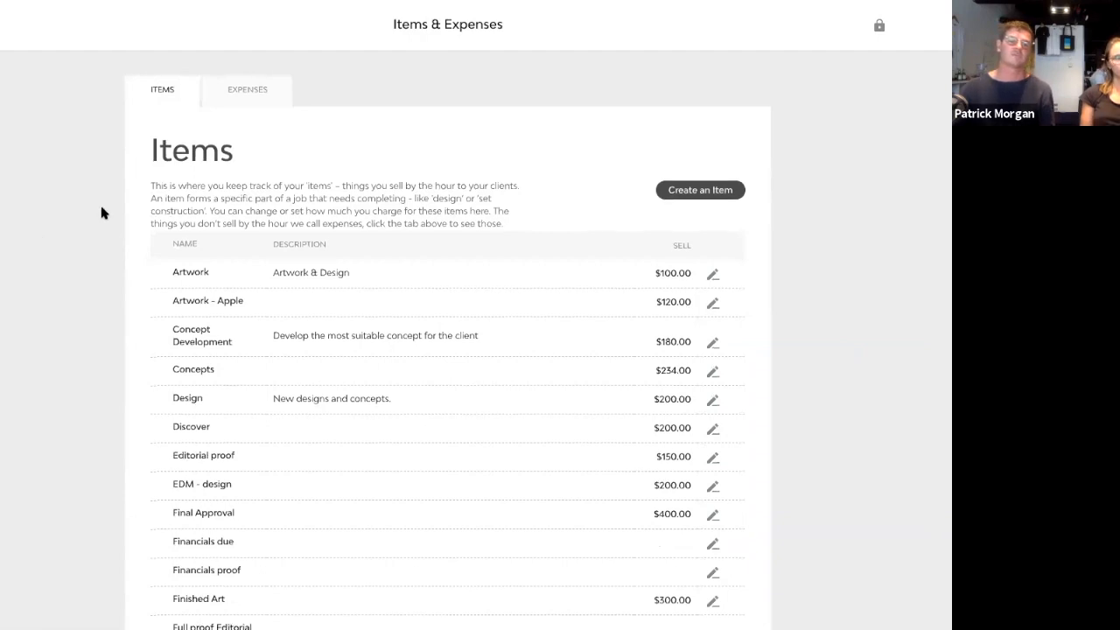
scroll(99, 213, down, 2)
click(203, 194)
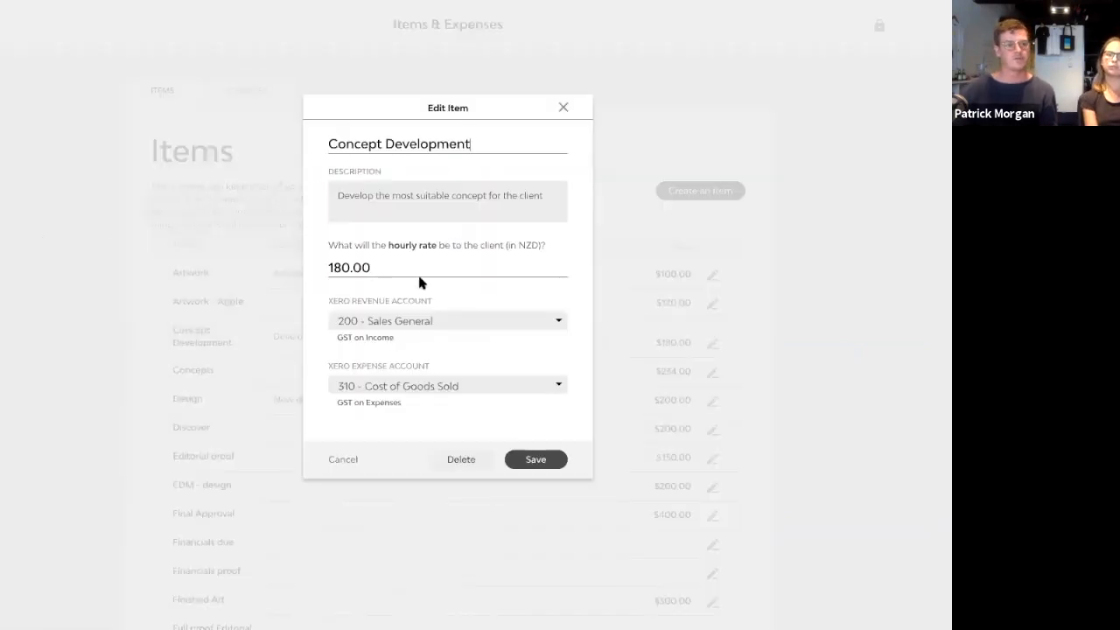
click(452, 323)
click(465, 303)
click(522, 457)
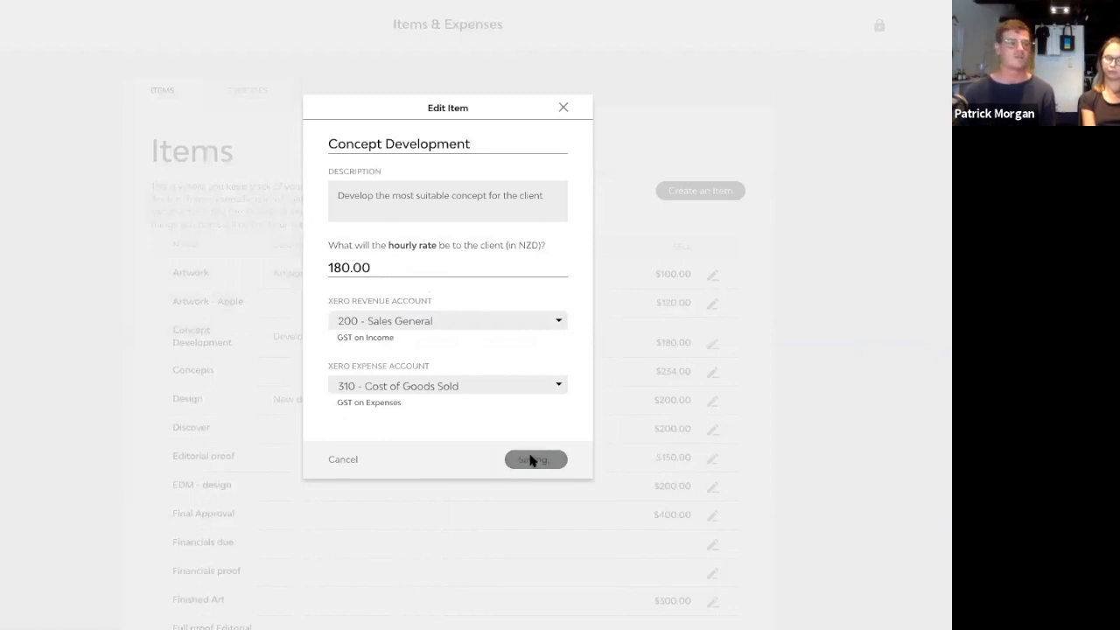
click(522, 459)
scroll(149, 340, up, 3)
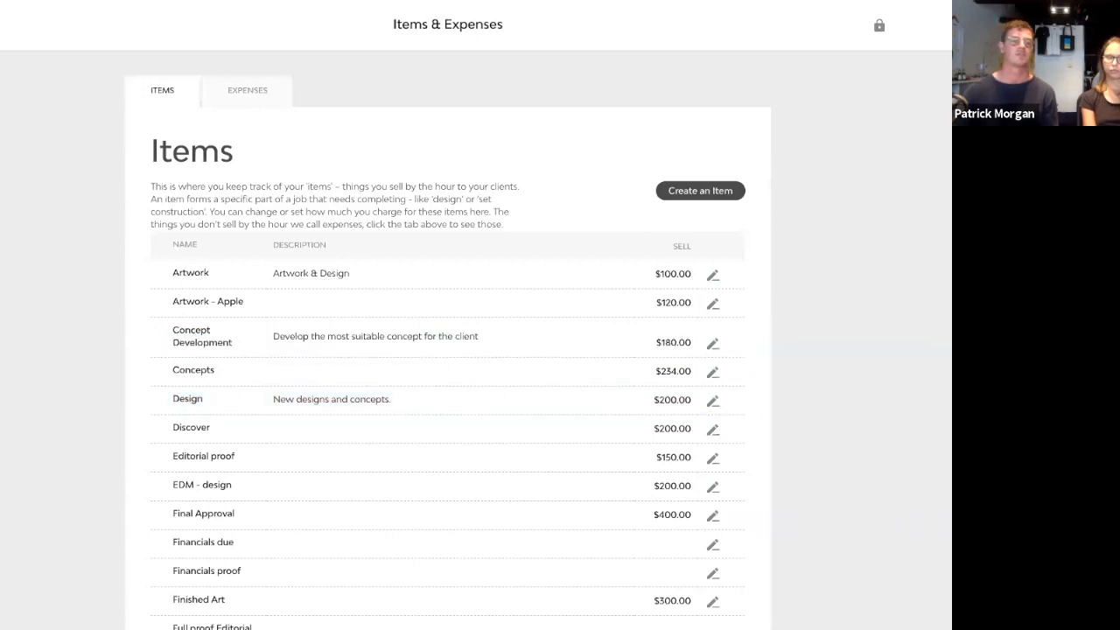
Open the jobs list and look through the active jobs and their columns.
click(1, 25)
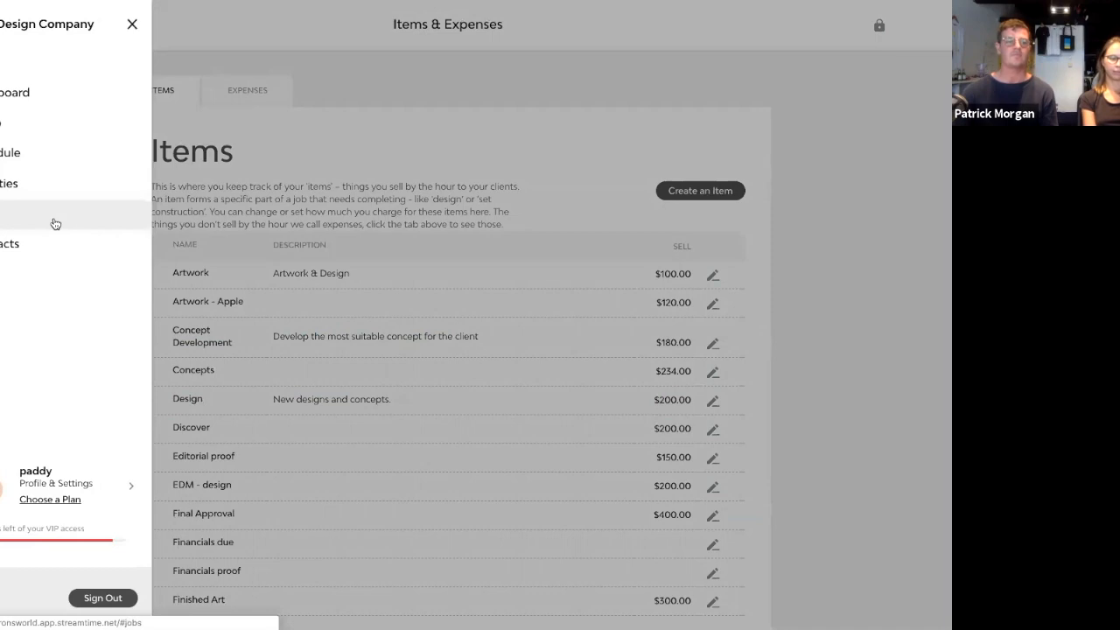
click(55, 224)
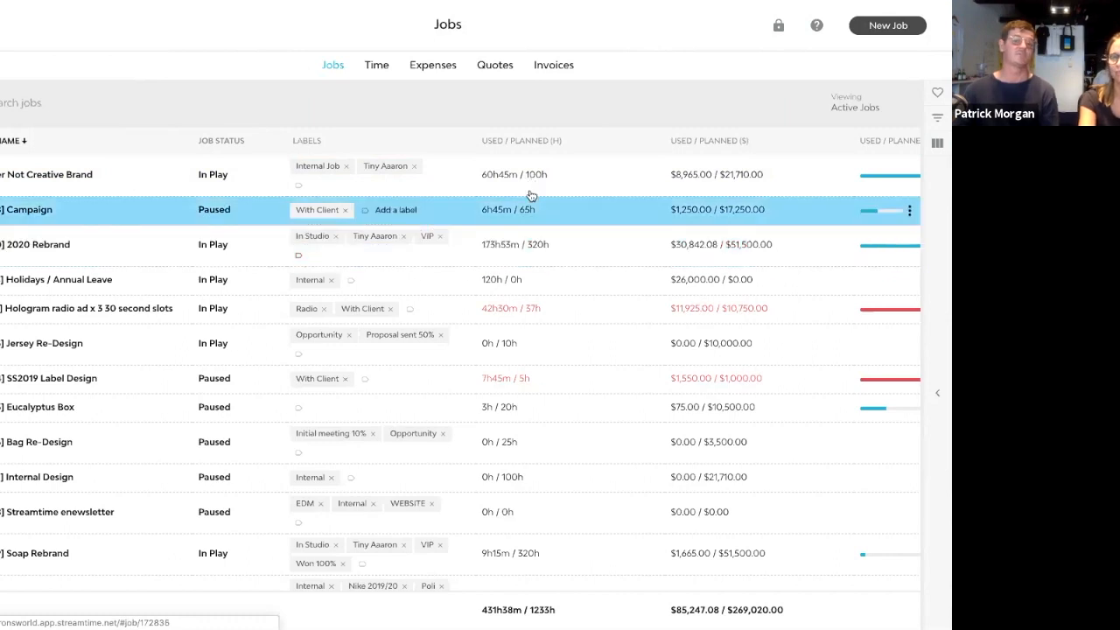
scroll(525, 283, down, 2)
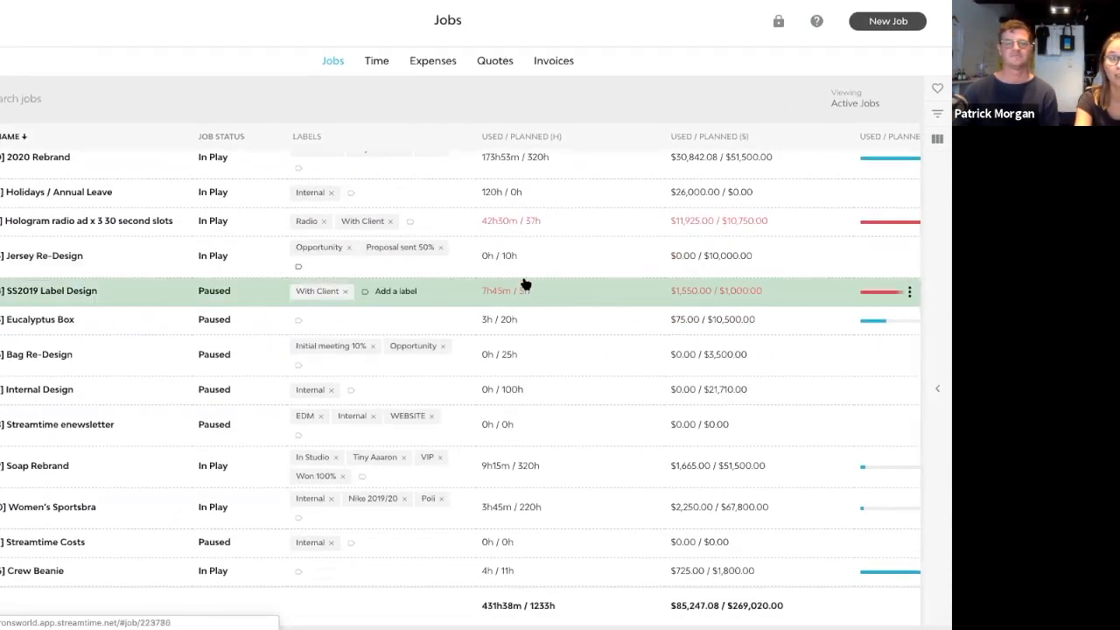
scroll(525, 283, up, 2)
scroll(525, 283, right, 5)
scroll(526, 280, left, 8)
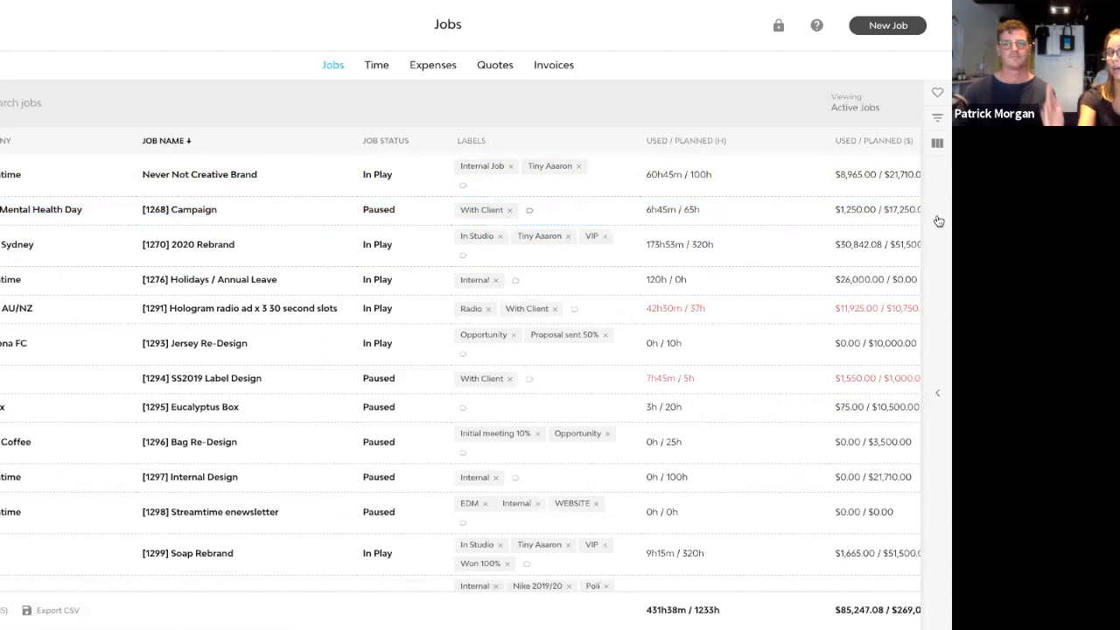
Add the Total / Budget and Time Planned columns to the jobs list.
click(939, 221)
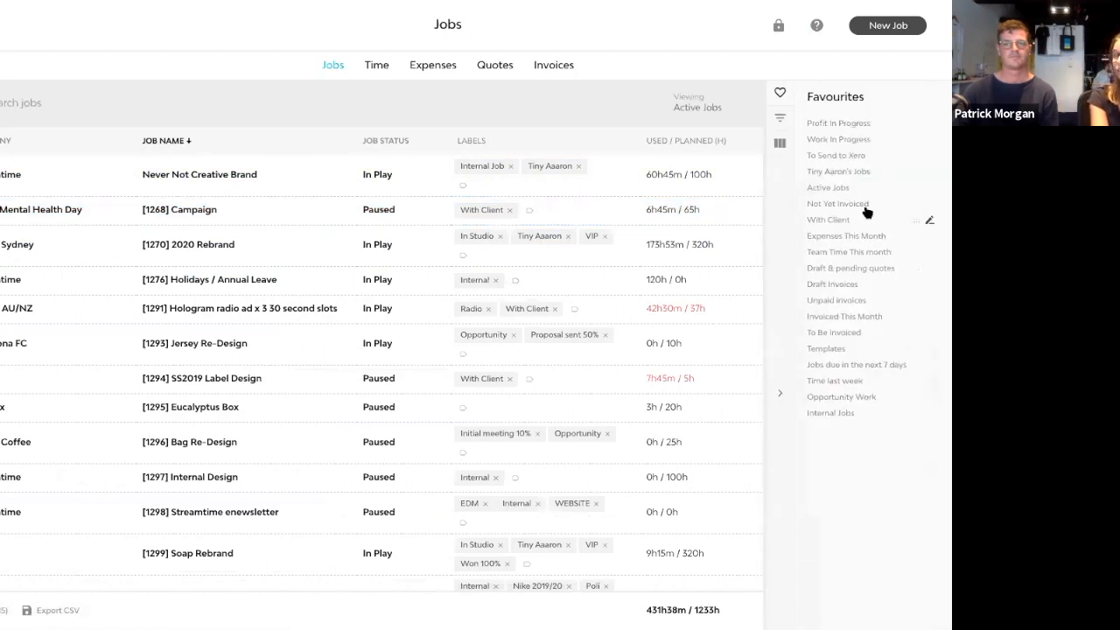
click(784, 147)
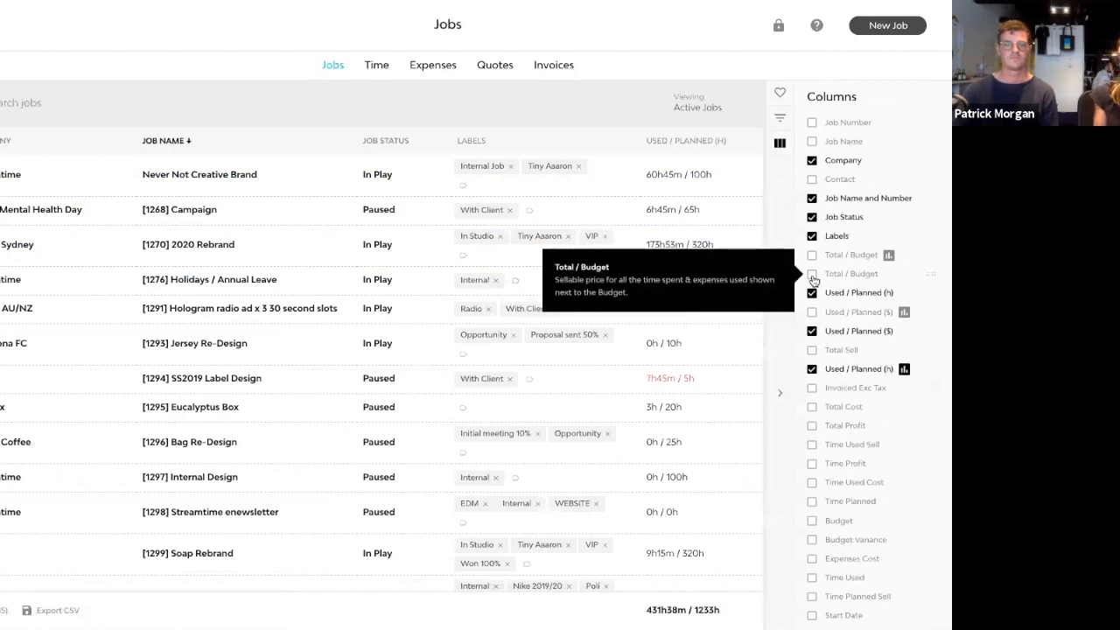
scroll(814, 277, down, 1)
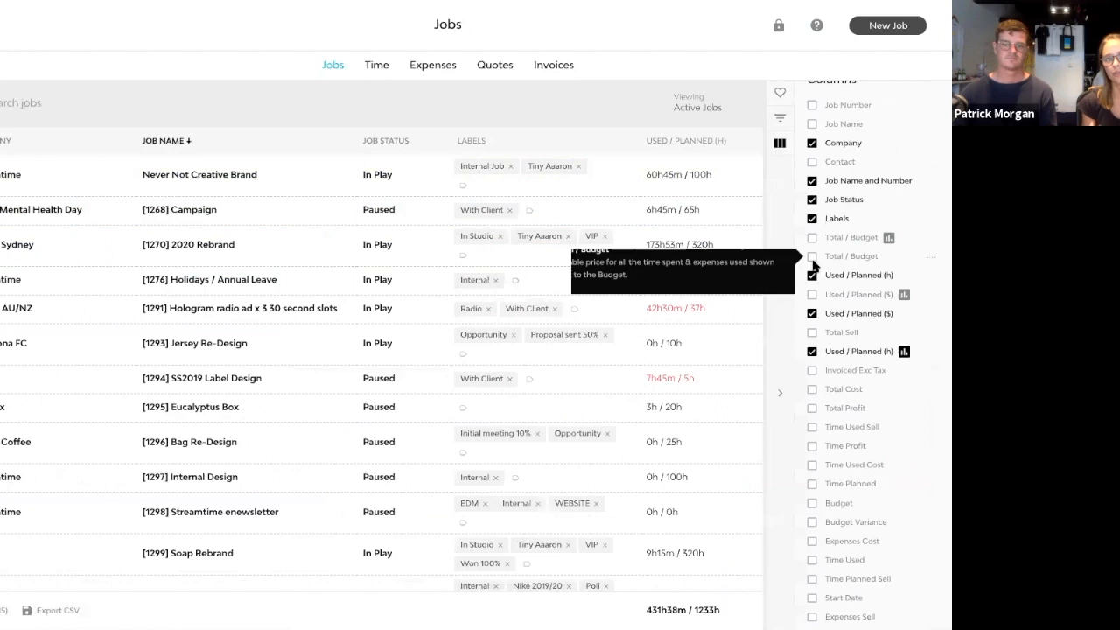
click(812, 256)
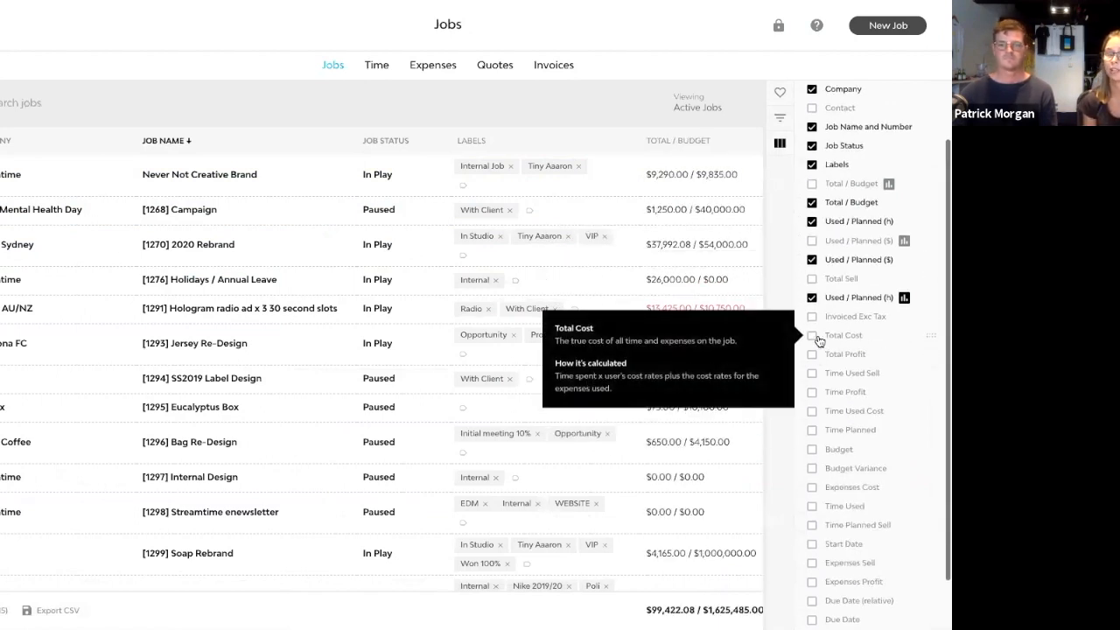
scroll(830, 350, down, 5)
click(813, 393)
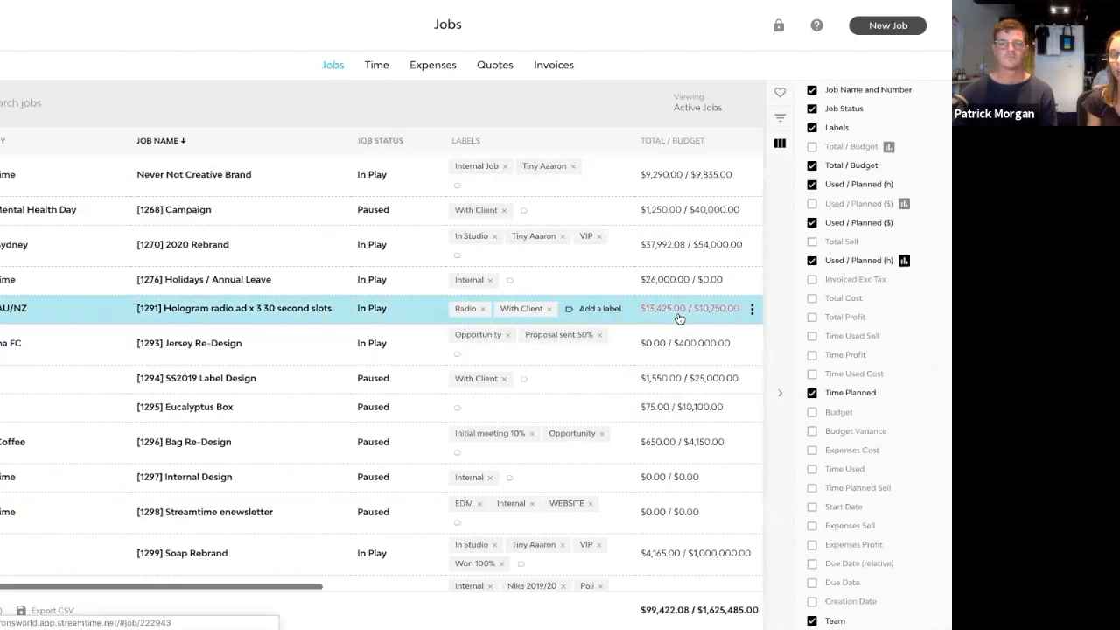
Check the jobs list's remaining columns and add the Due Date column.
scroll(679, 319, right, 3)
scroll(679, 319, right, 10)
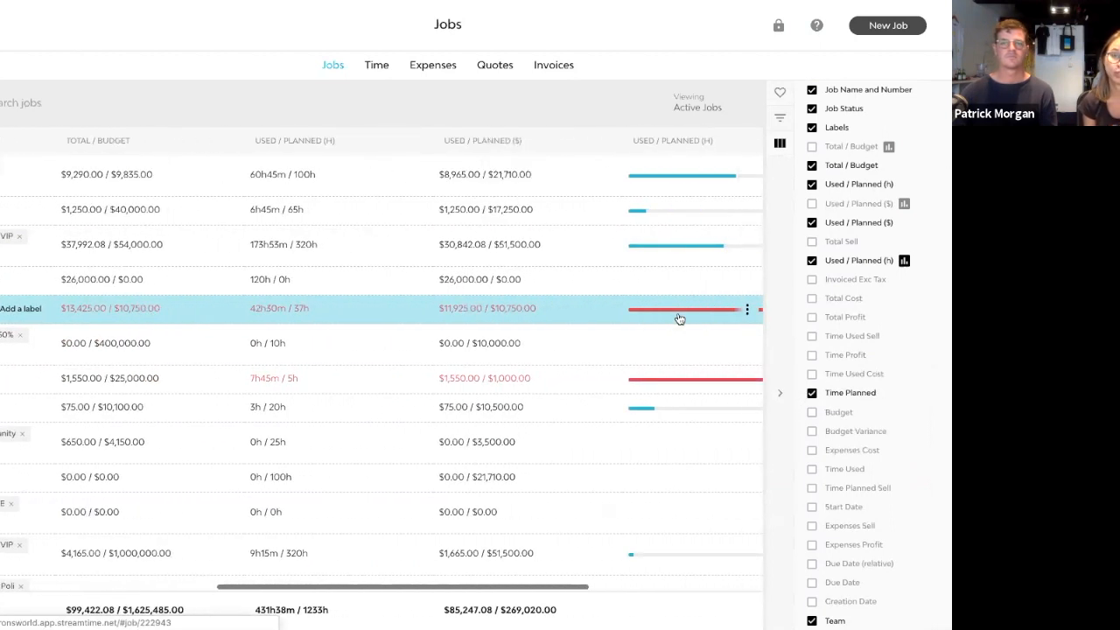
scroll(679, 319, right, 4)
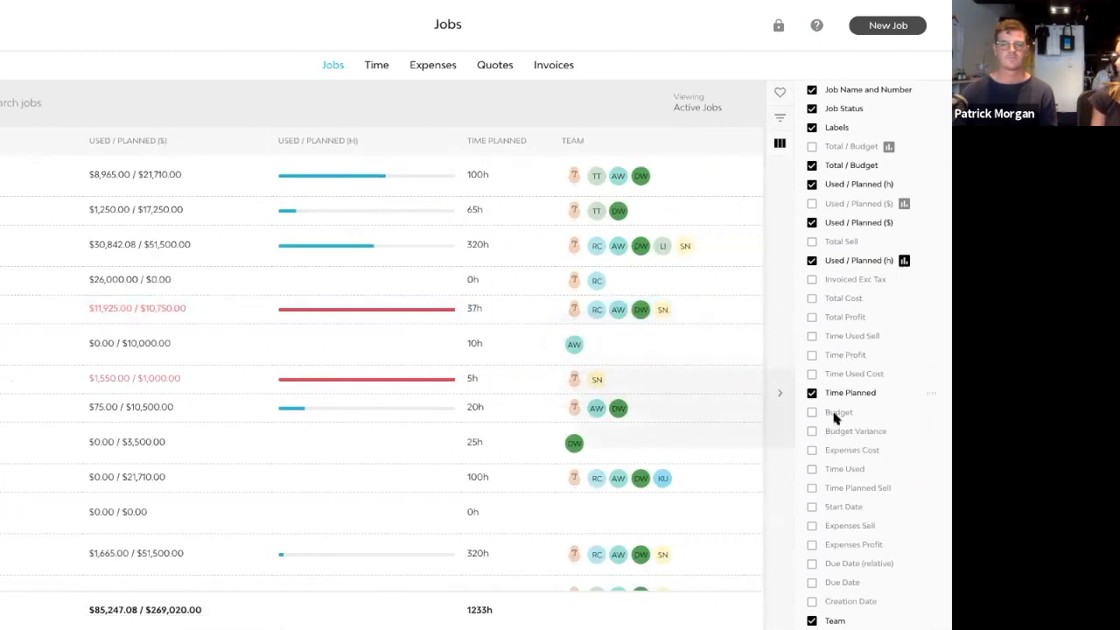
scroll(831, 525, down, 1)
click(812, 560)
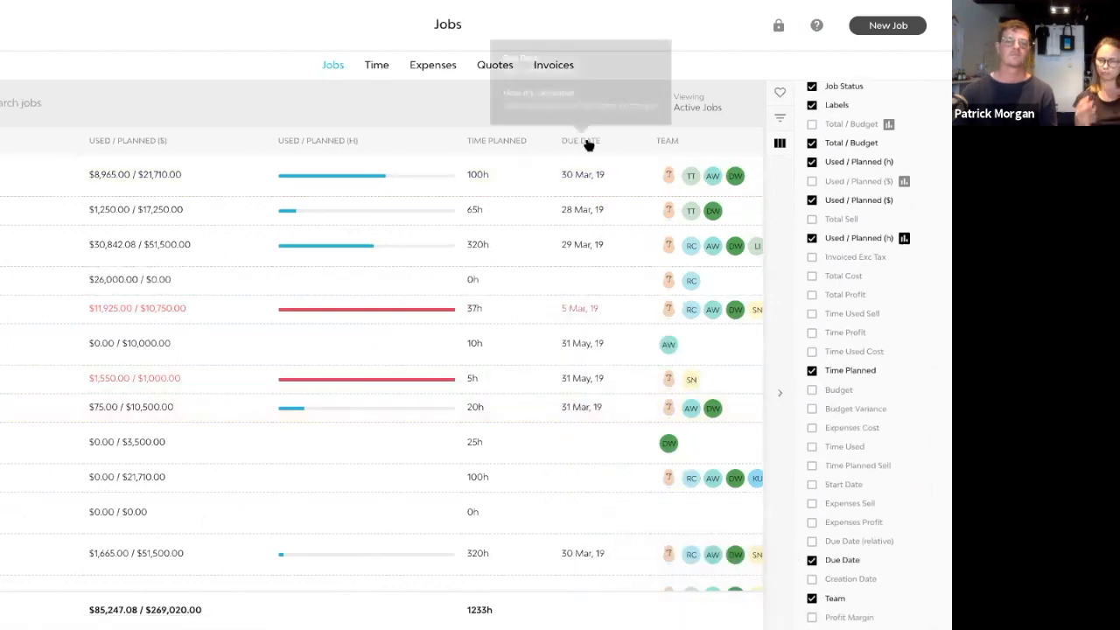
Move the Due Date column directly after Labels in the jobs list's column order and check the rearranged list.
scroll(843, 382, up, 2)
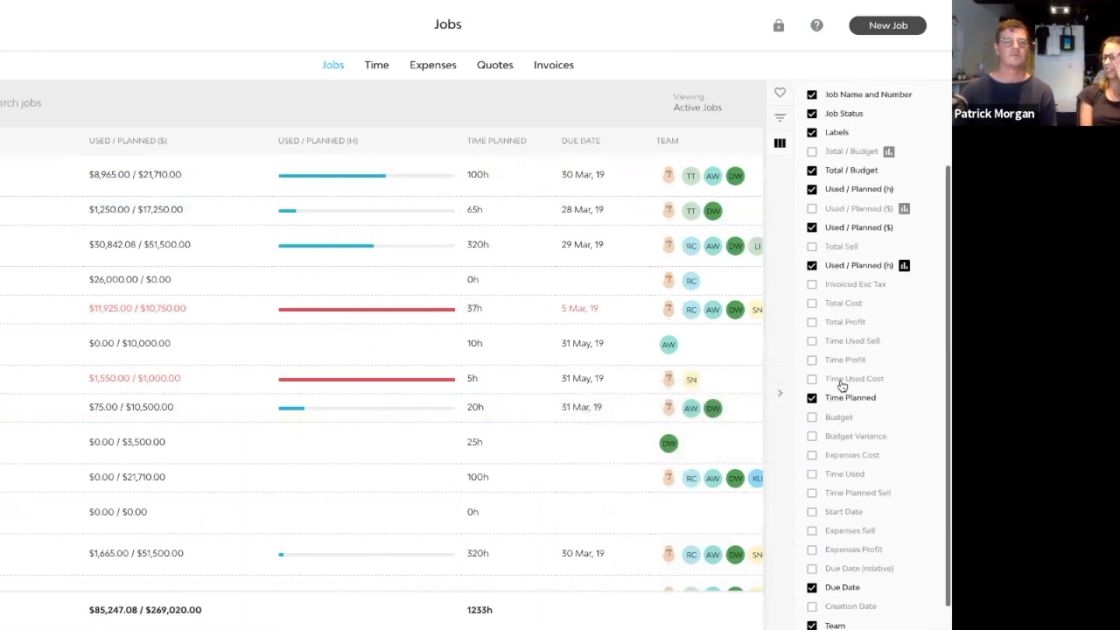
scroll(842, 386, up, 2)
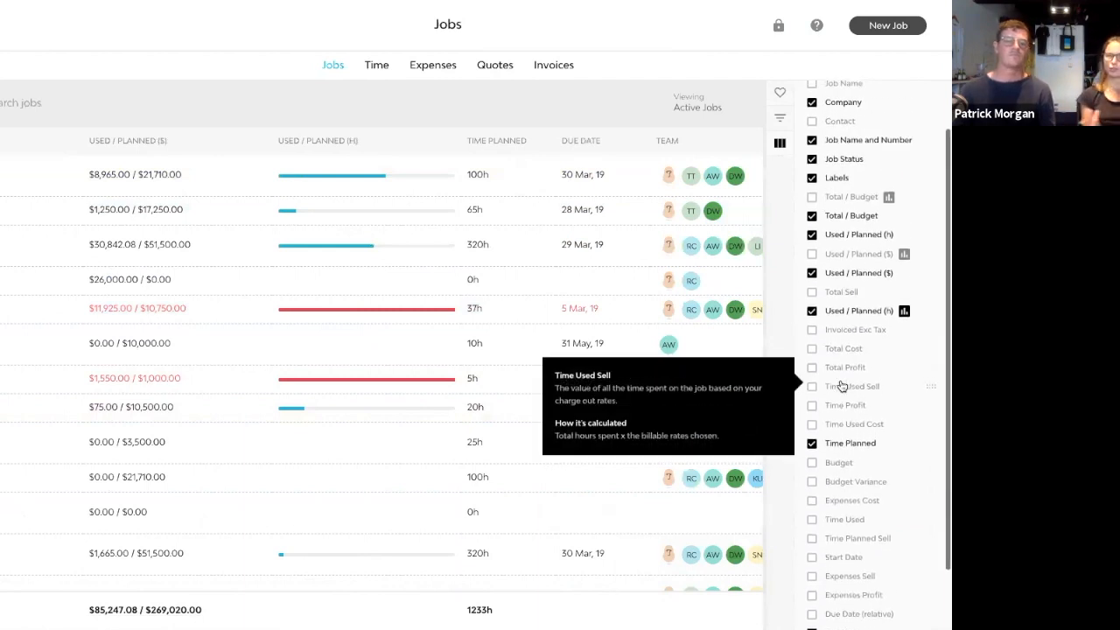
scroll(840, 378, up, 1)
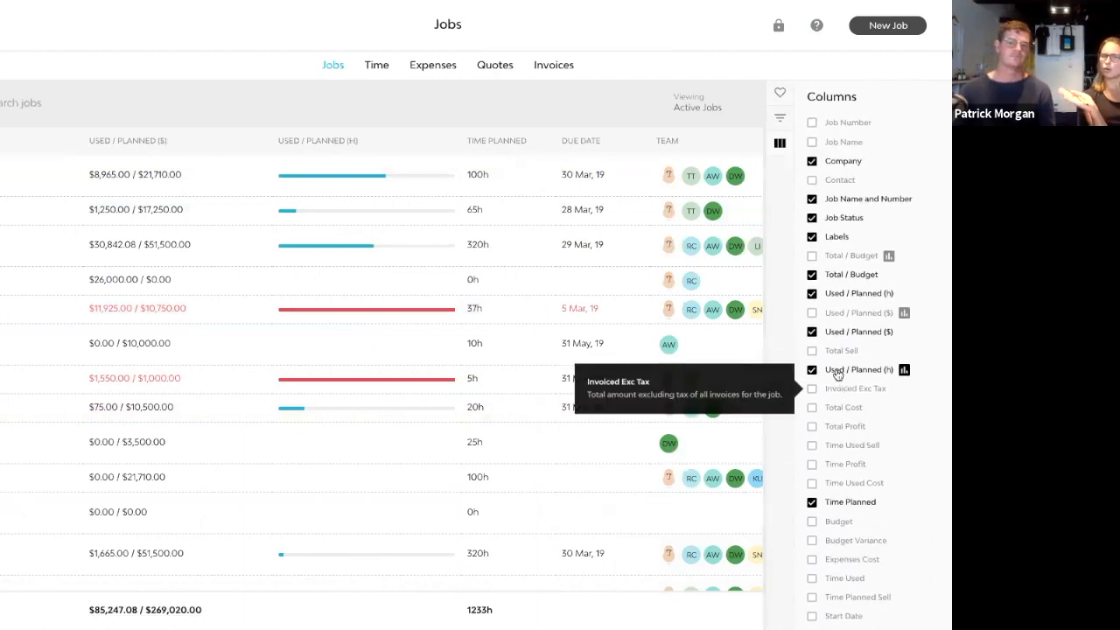
scroll(867, 433, down, 2)
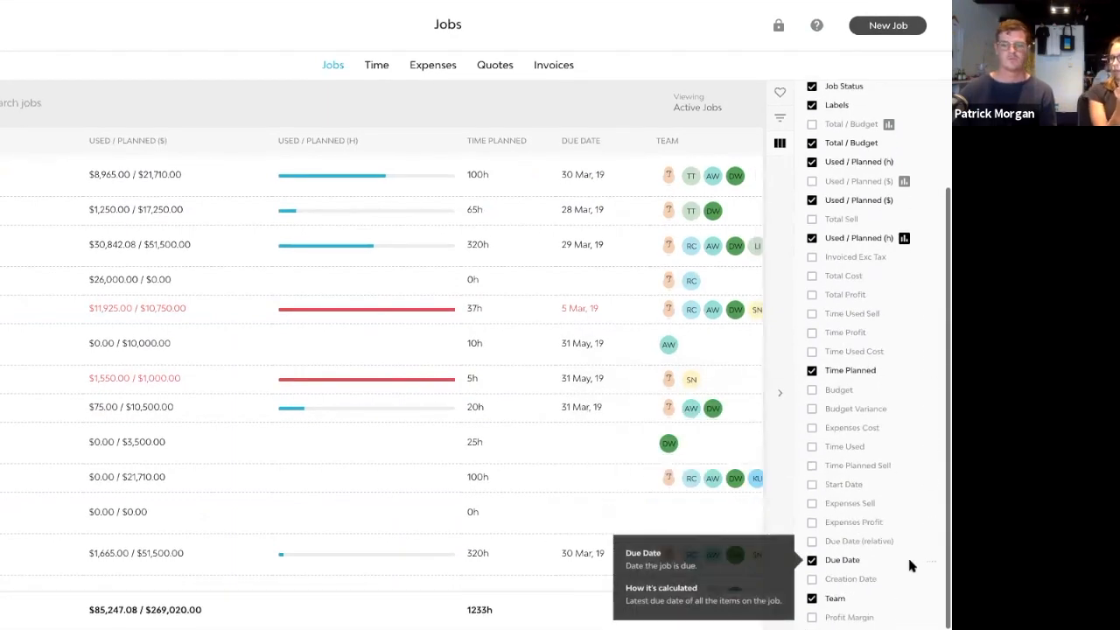
drag(927, 557, 924, 120)
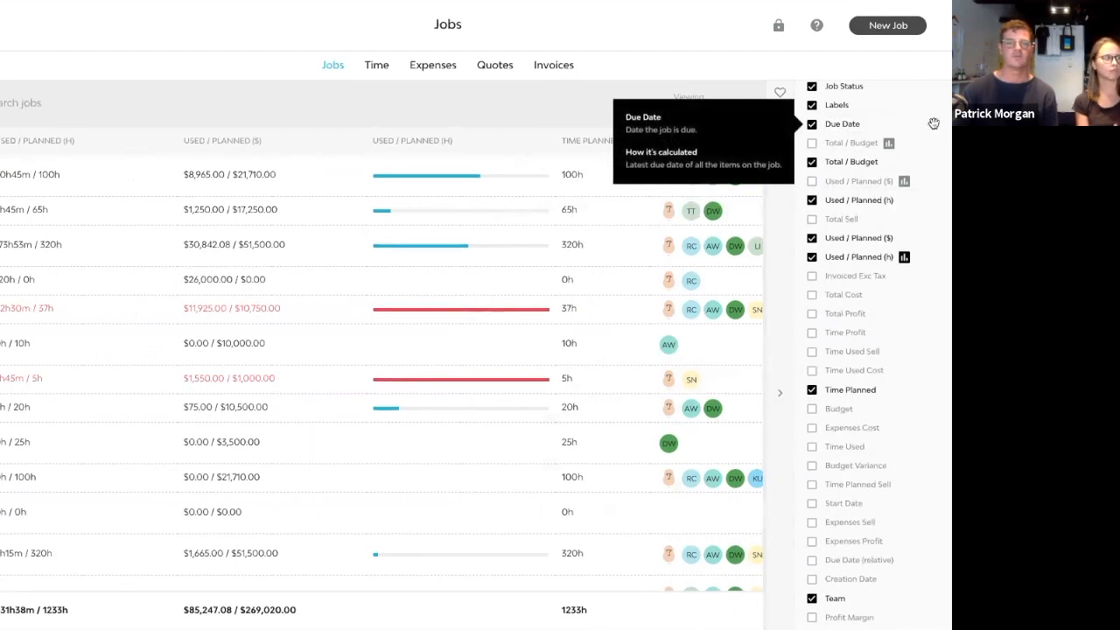
scroll(561, 239, left, 10)
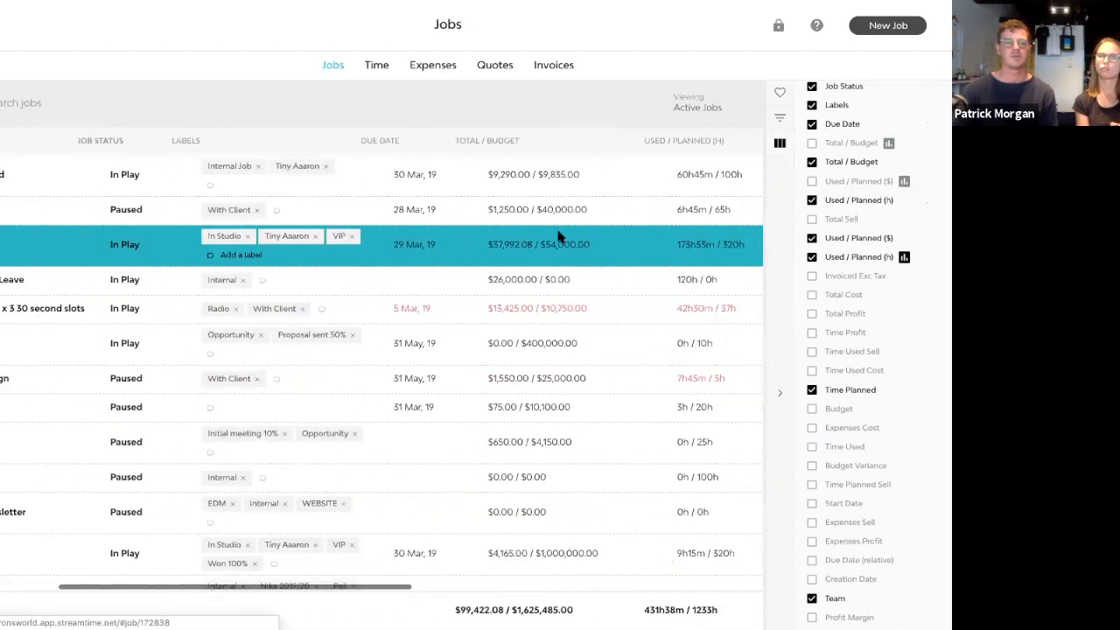
scroll(561, 237, right, 2)
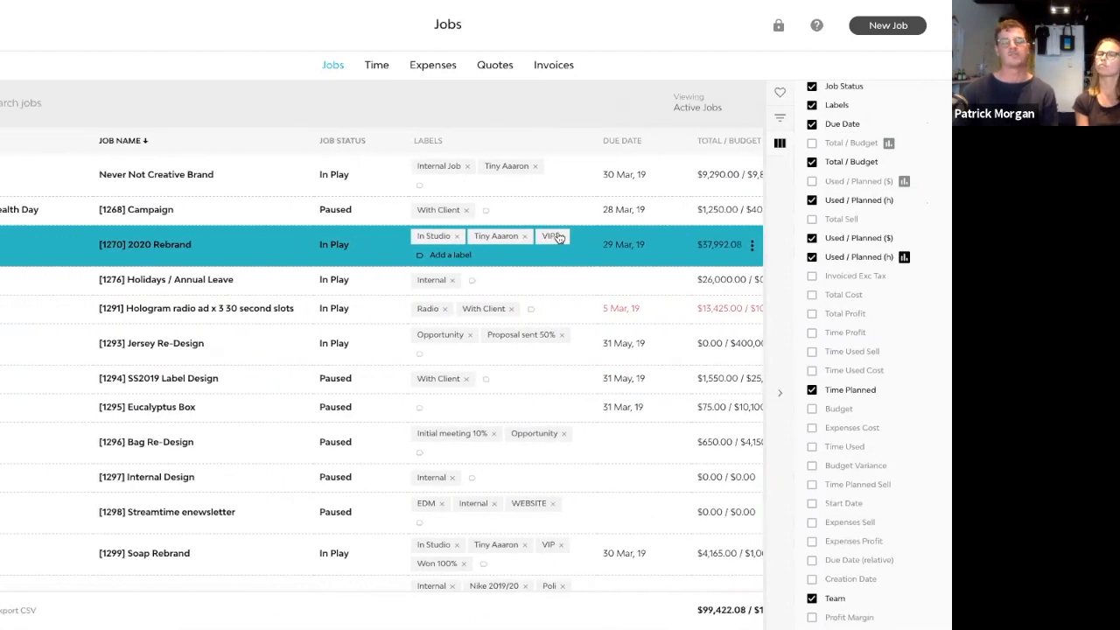
scroll(558, 237, right, 10)
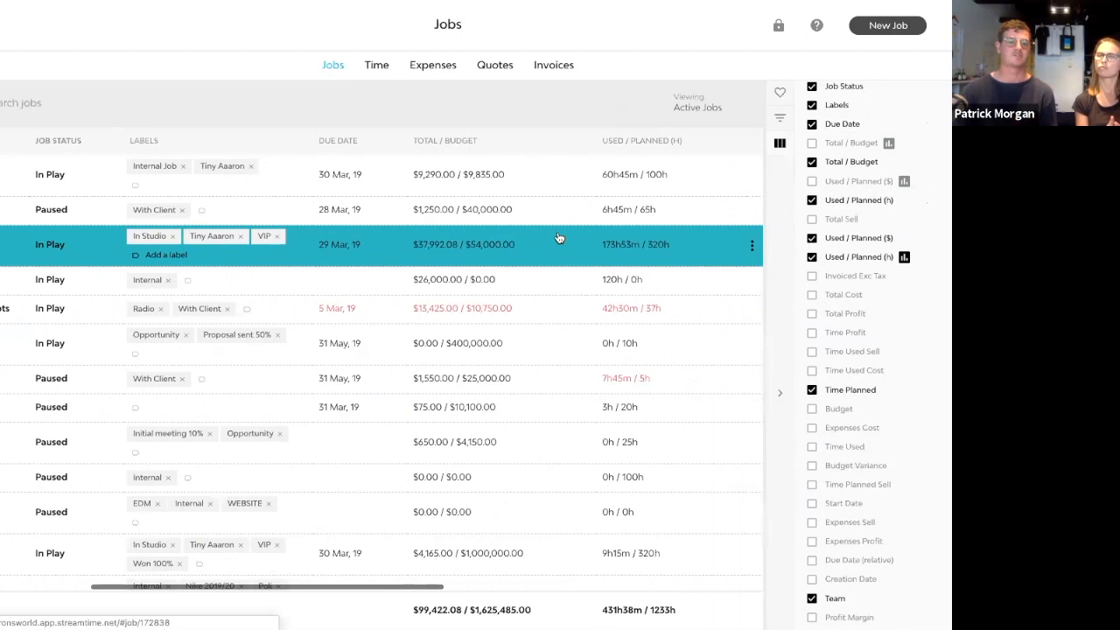
scroll(559, 237, right, 1)
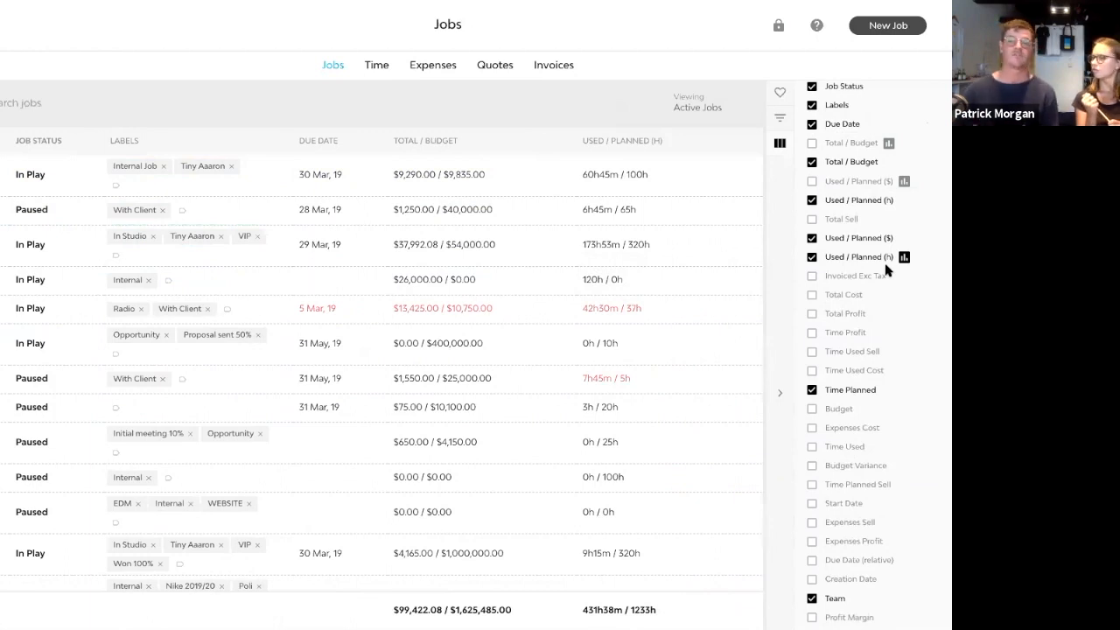
Remove the Total / Budget, Used / Planned ($), both Used / Planned (h) and Job Status columns from the jobs list.
scroll(906, 292, up, 2)
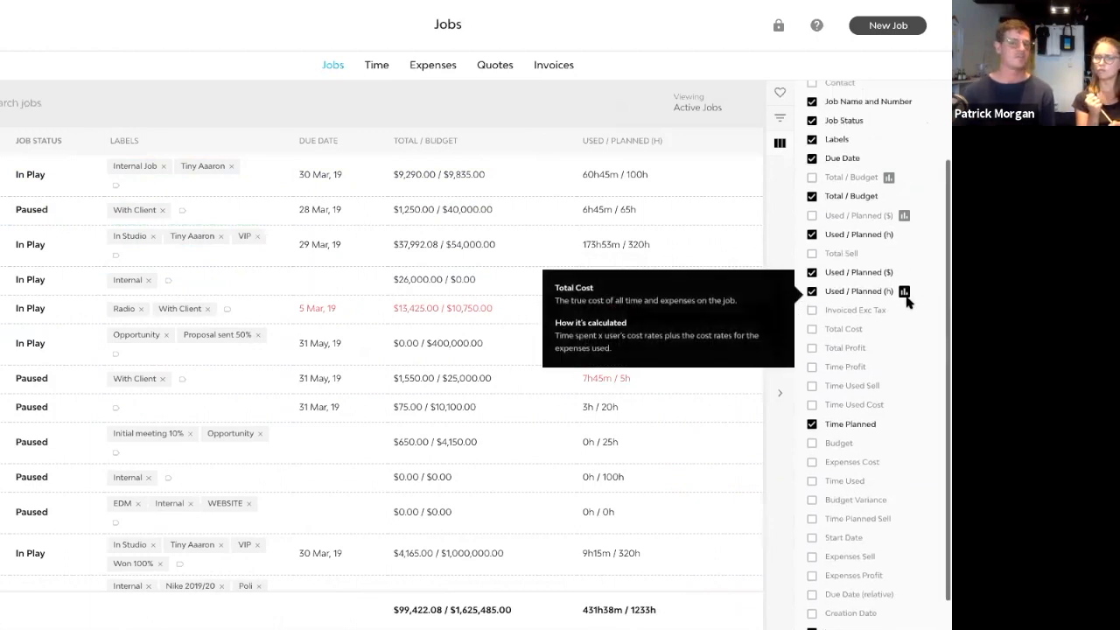
click(812, 230)
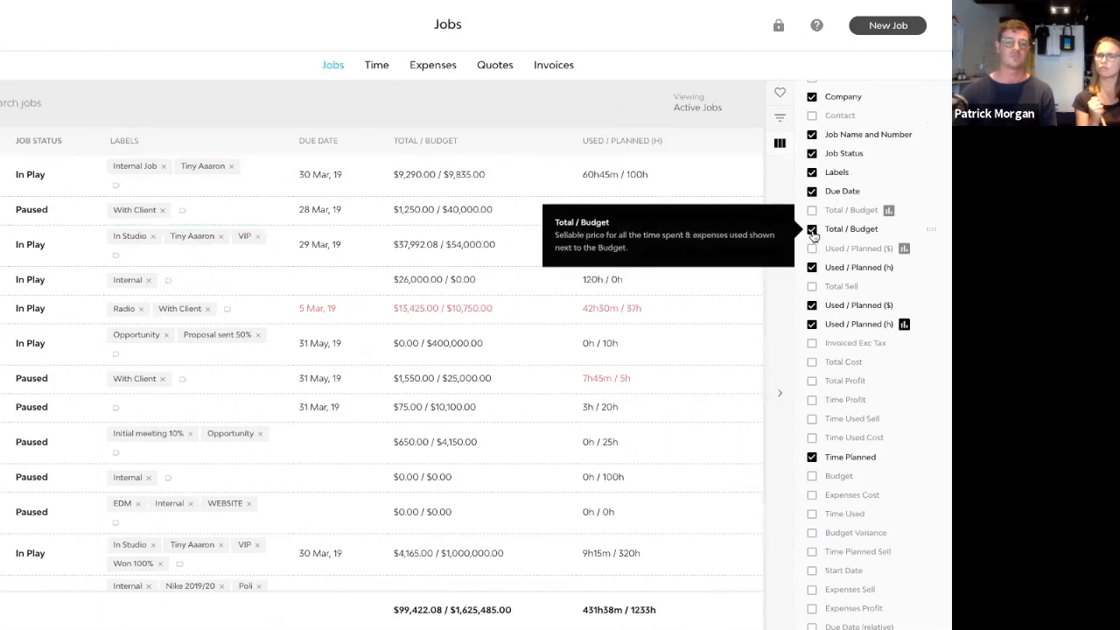
click(813, 268)
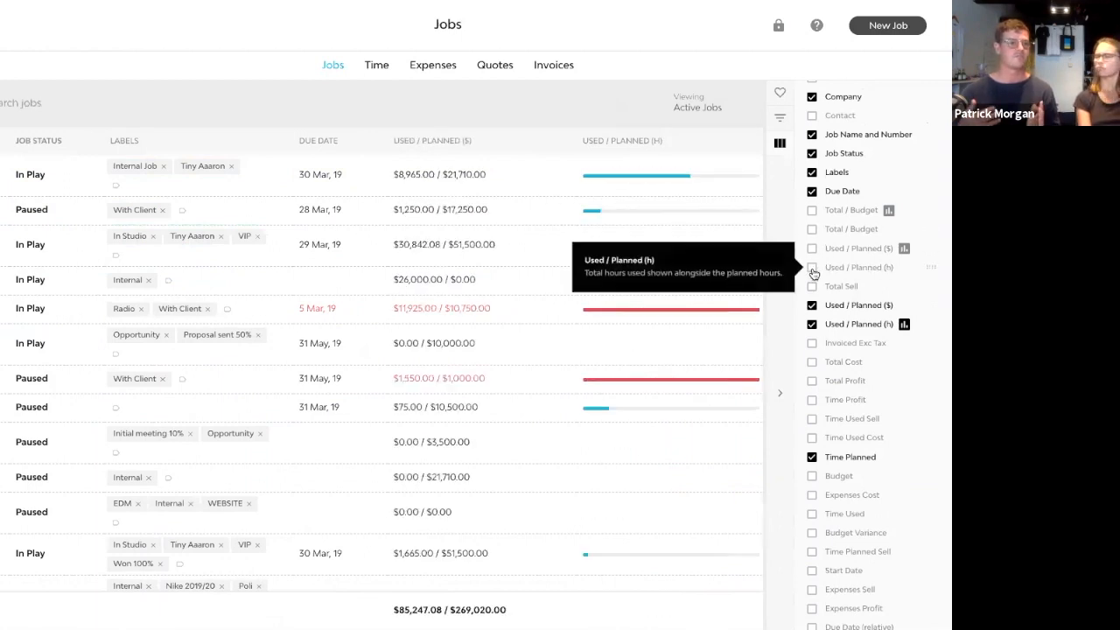
click(812, 324)
click(812, 305)
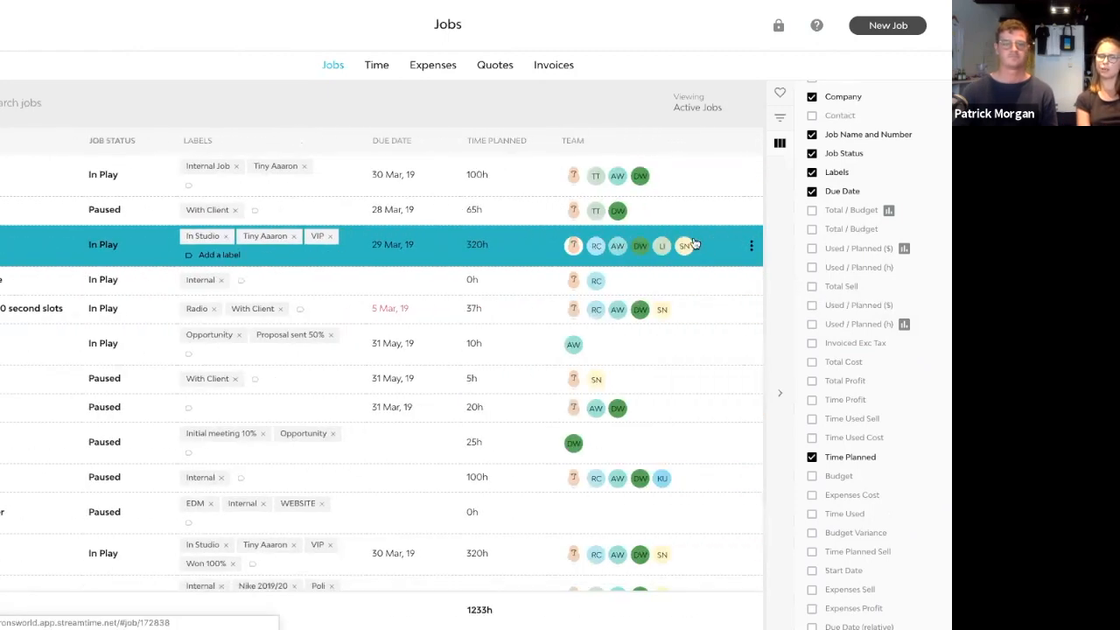
click(812, 153)
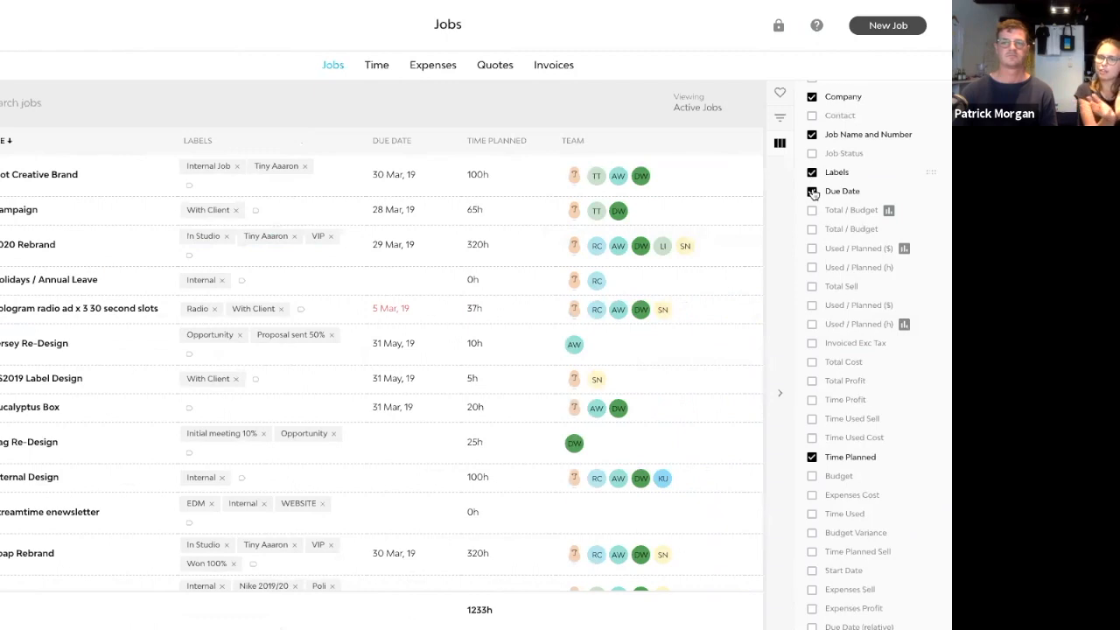
Filter the jobs list to jobs whose label is Internal, look over the matching jobs, and remove the filter.
click(780, 119)
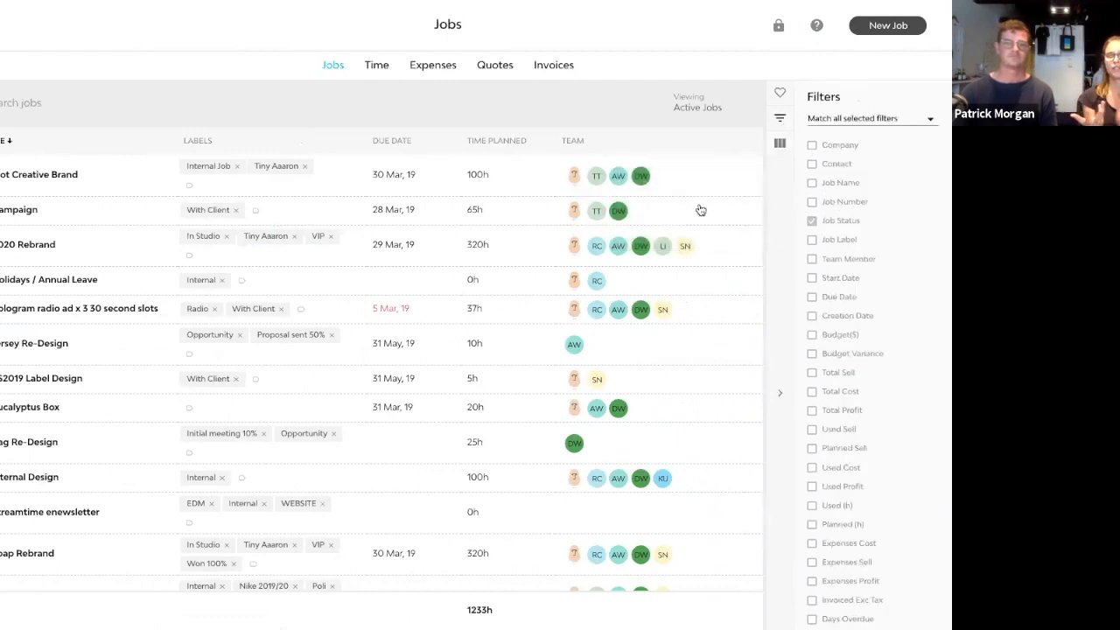
scroll(701, 205, left, 2)
scroll(852, 194, down, 1)
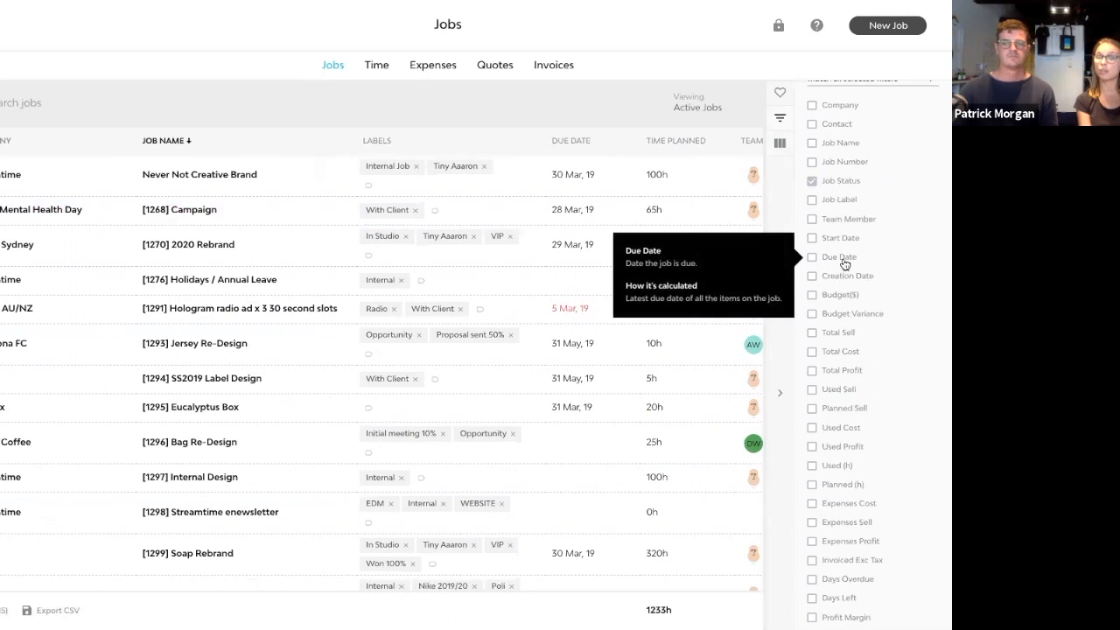
click(844, 261)
click(844, 257)
click(840, 203)
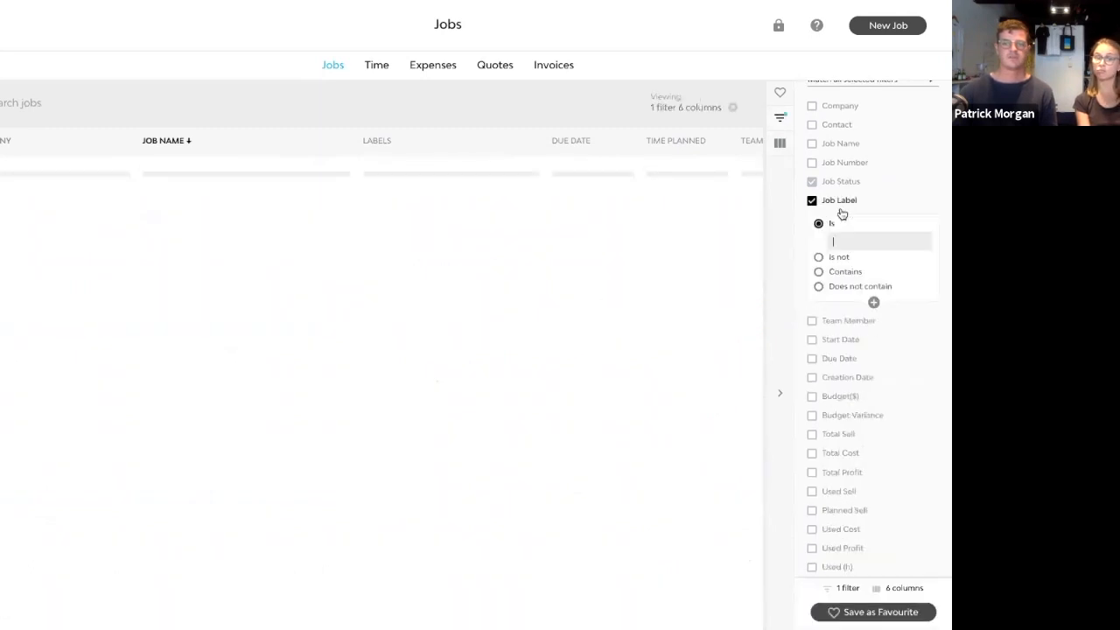
text(in)
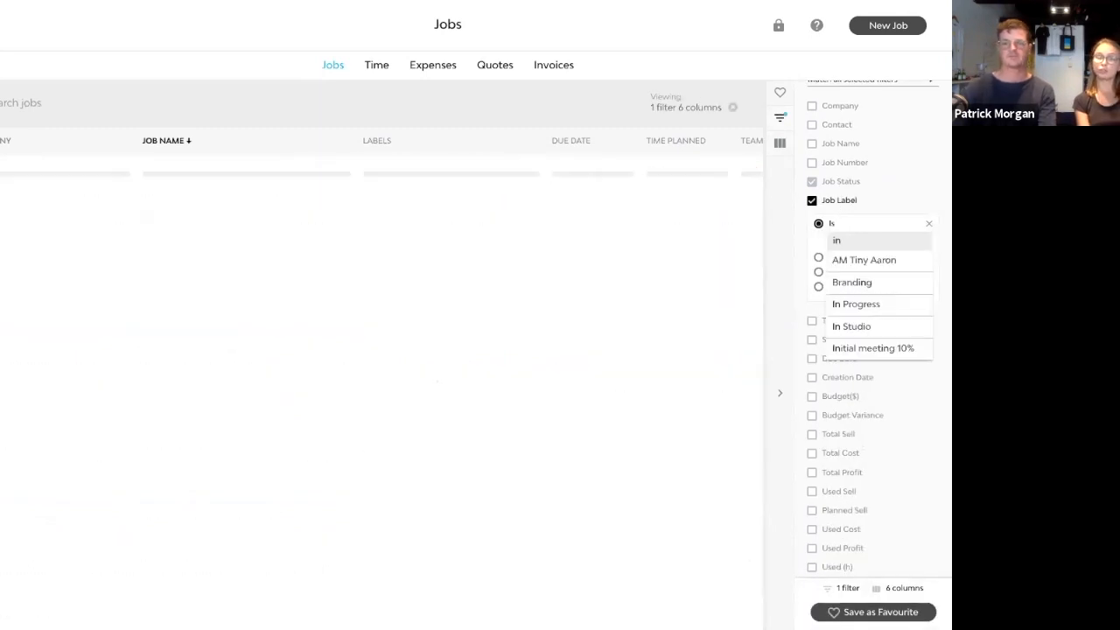
text(te)
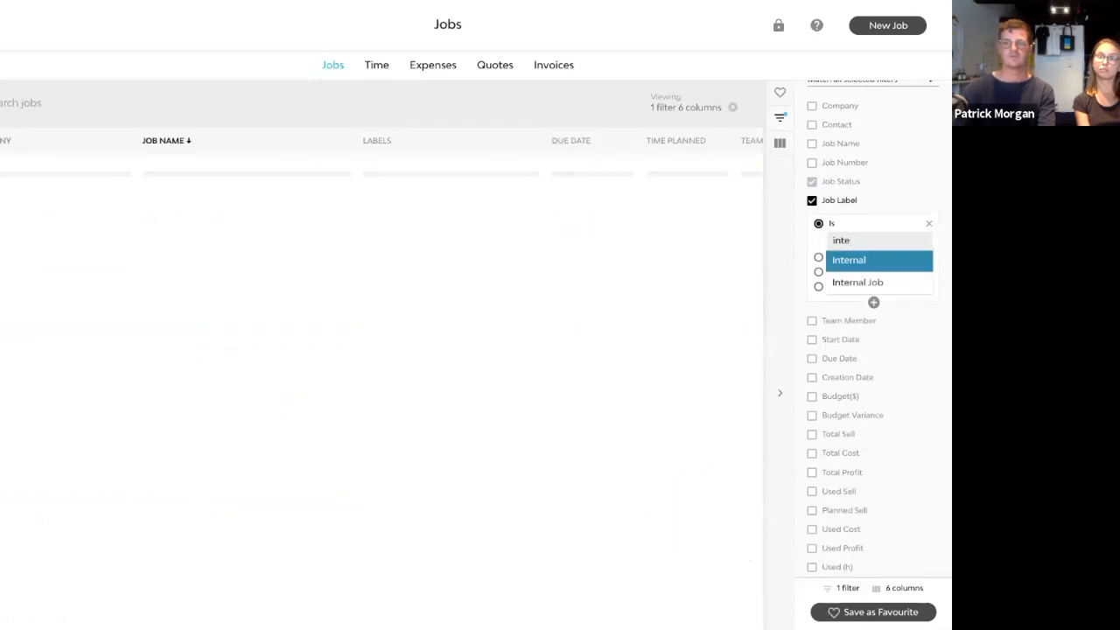
click(832, 260)
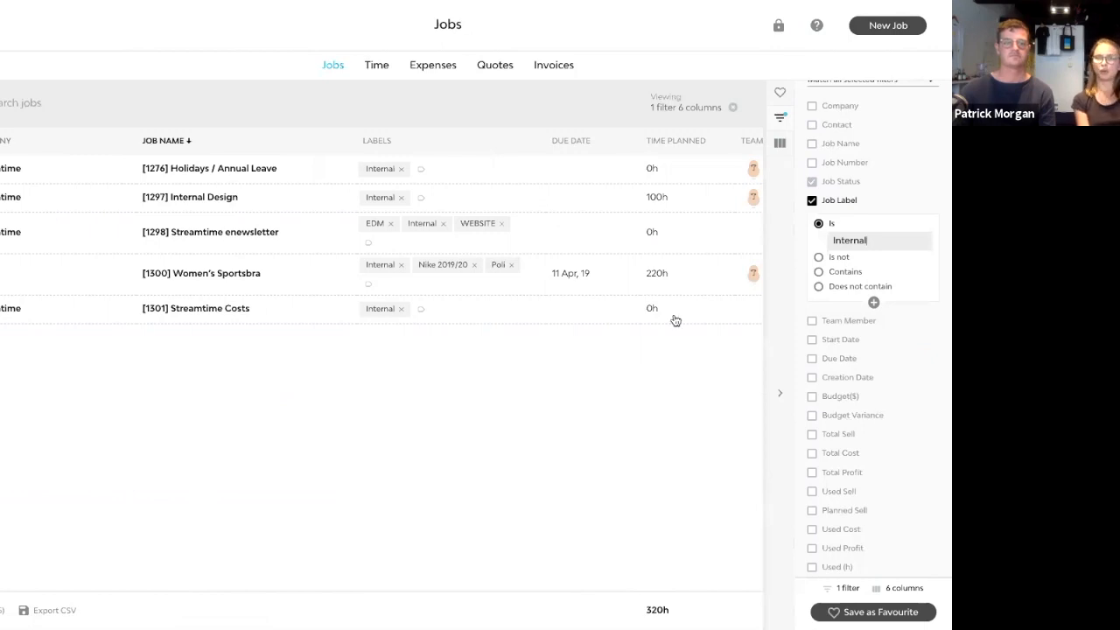
click(826, 202)
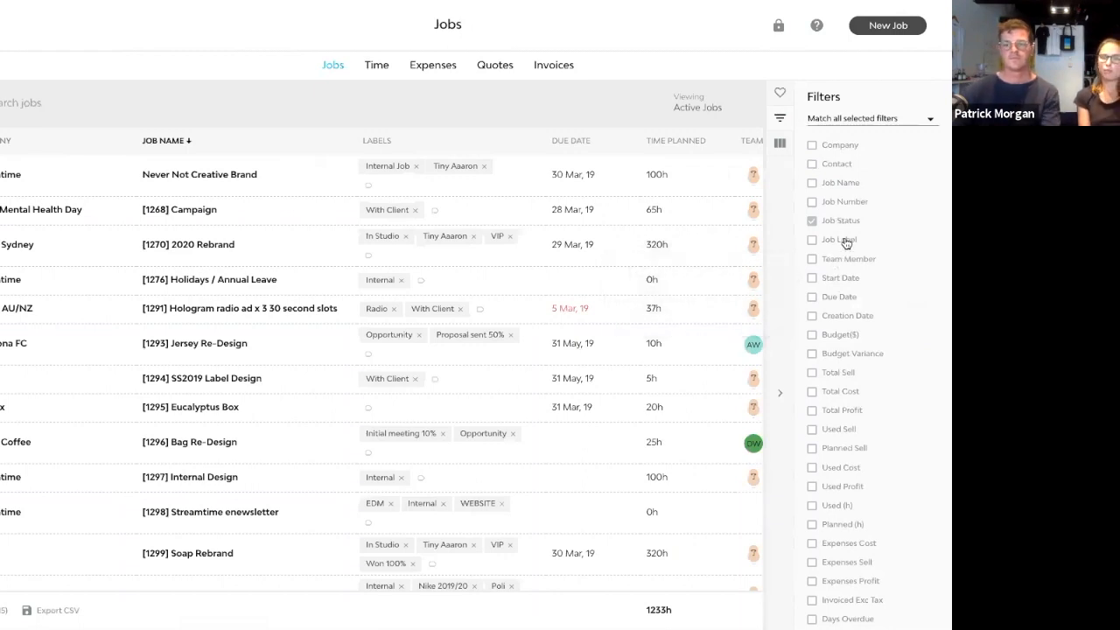
Filter the jobs list by a due date of this week and save the view as the favourite "Jobs Due This Week".
click(842, 298)
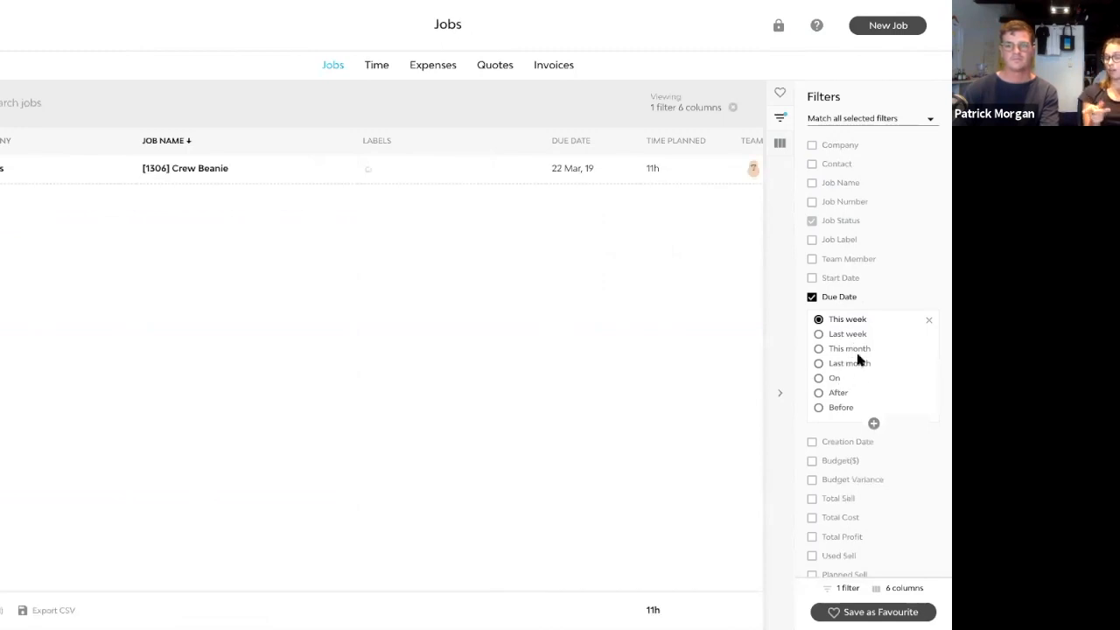
click(910, 611)
text(Jobs Due This Week)
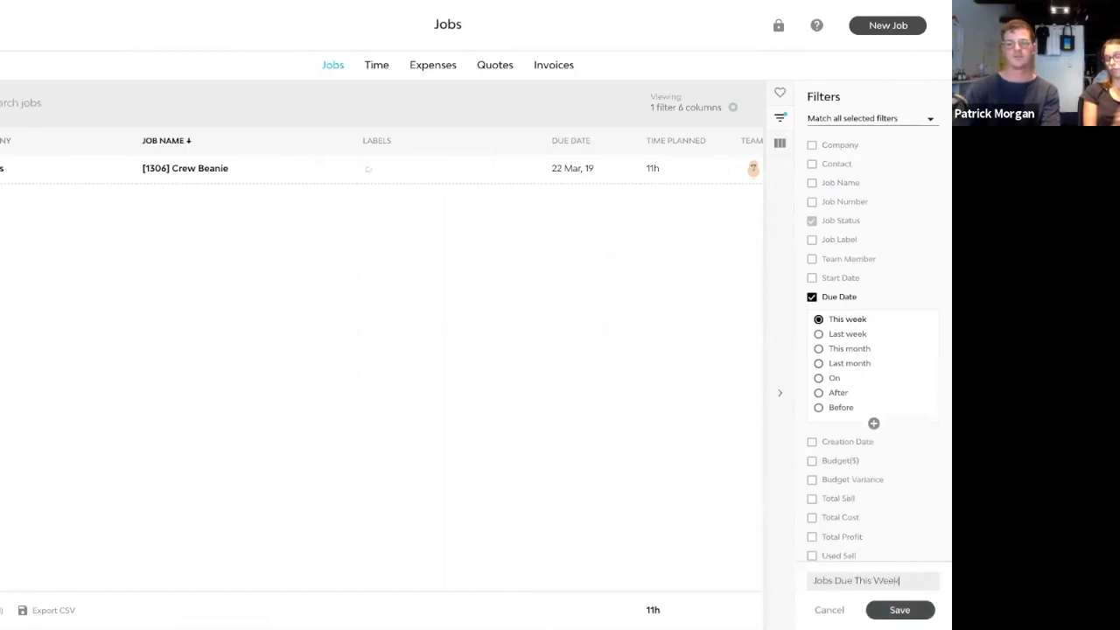
click(908, 607)
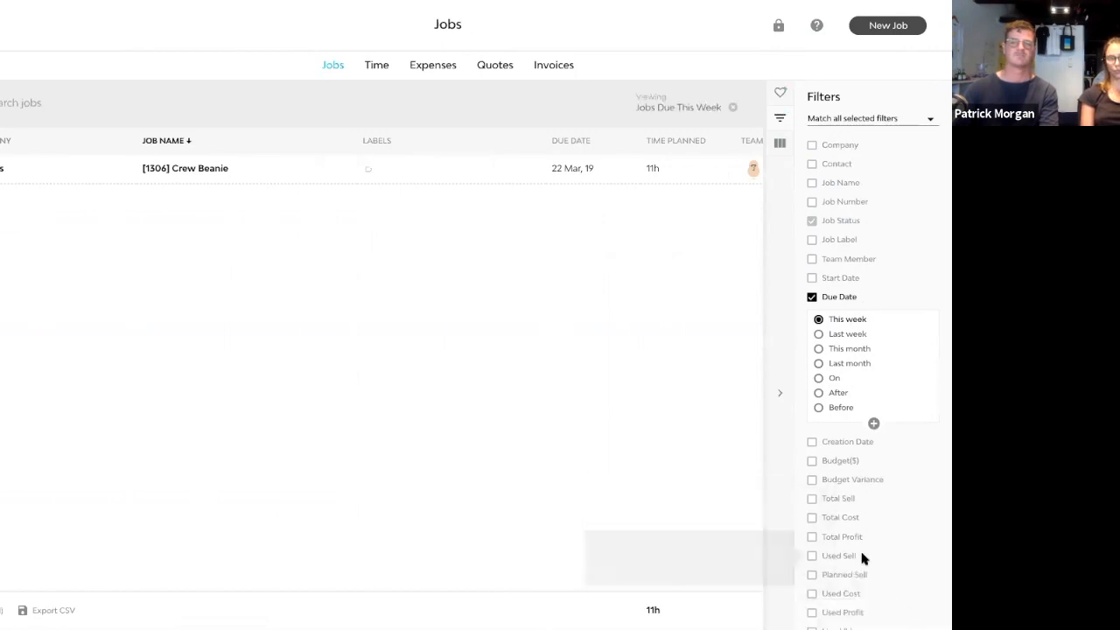
Reorder the favourites so "Jobs Due This Week" comes first, and clear the Due Date filter from the jobs list.
click(784, 94)
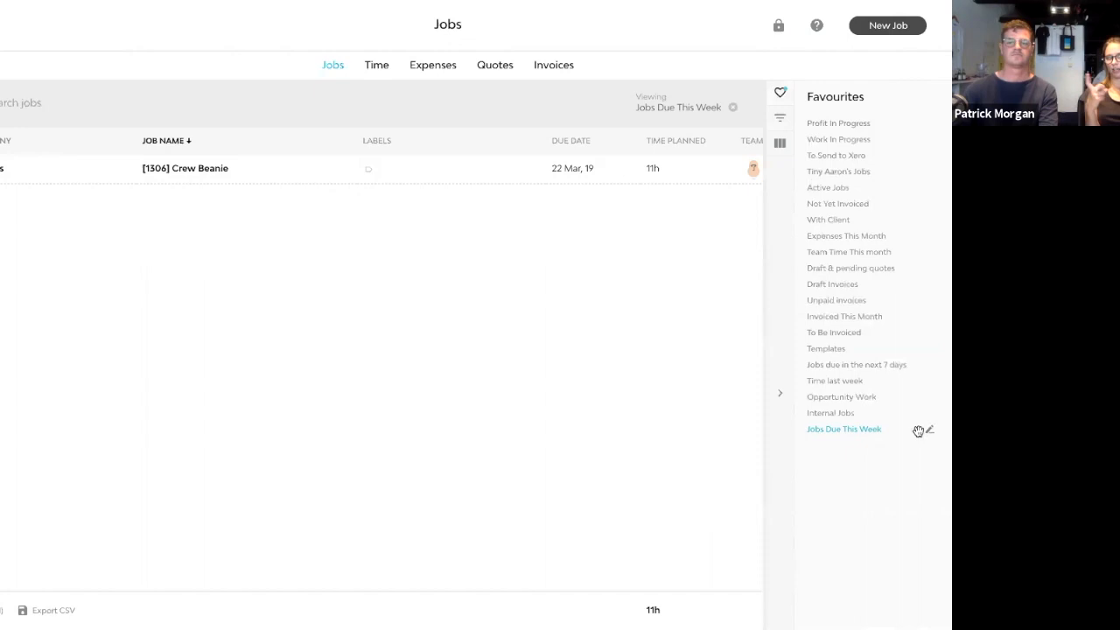
drag(917, 431, 916, 127)
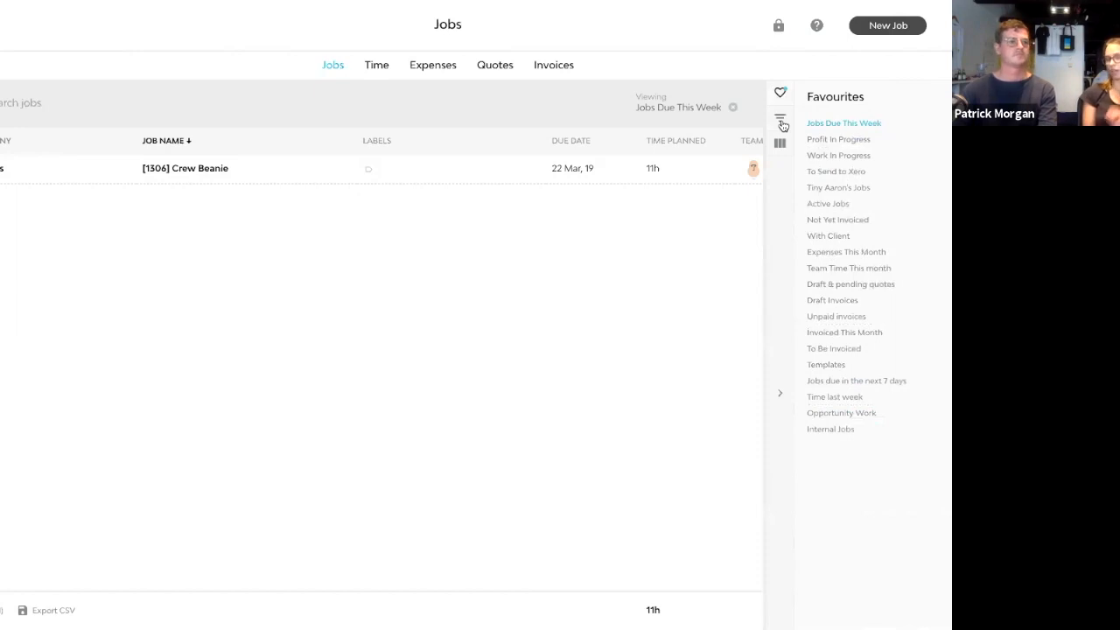
click(781, 119)
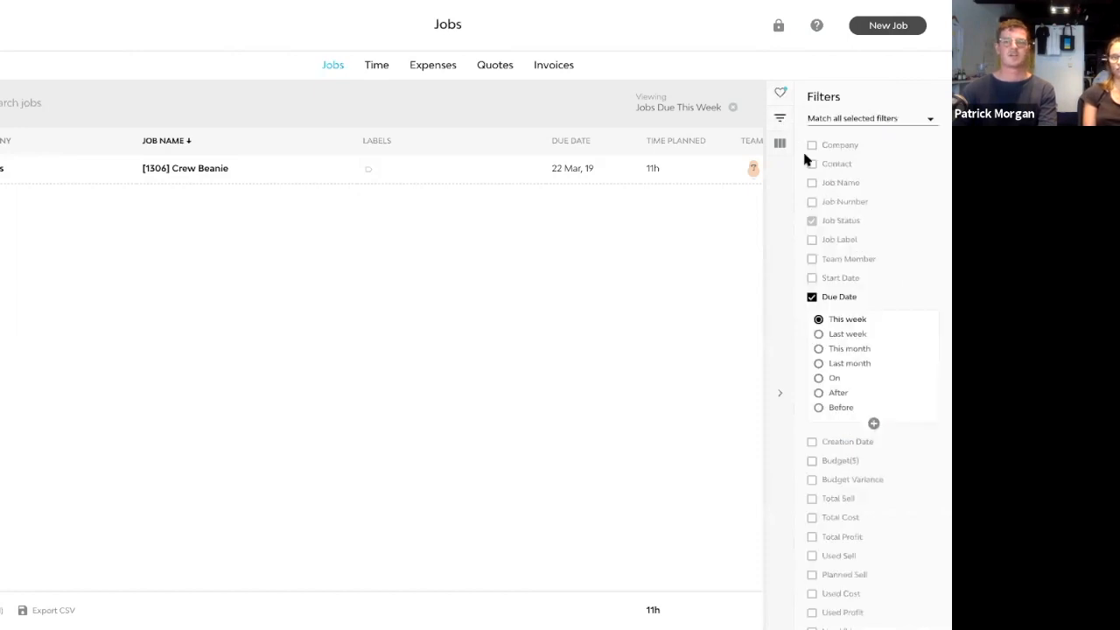
click(812, 298)
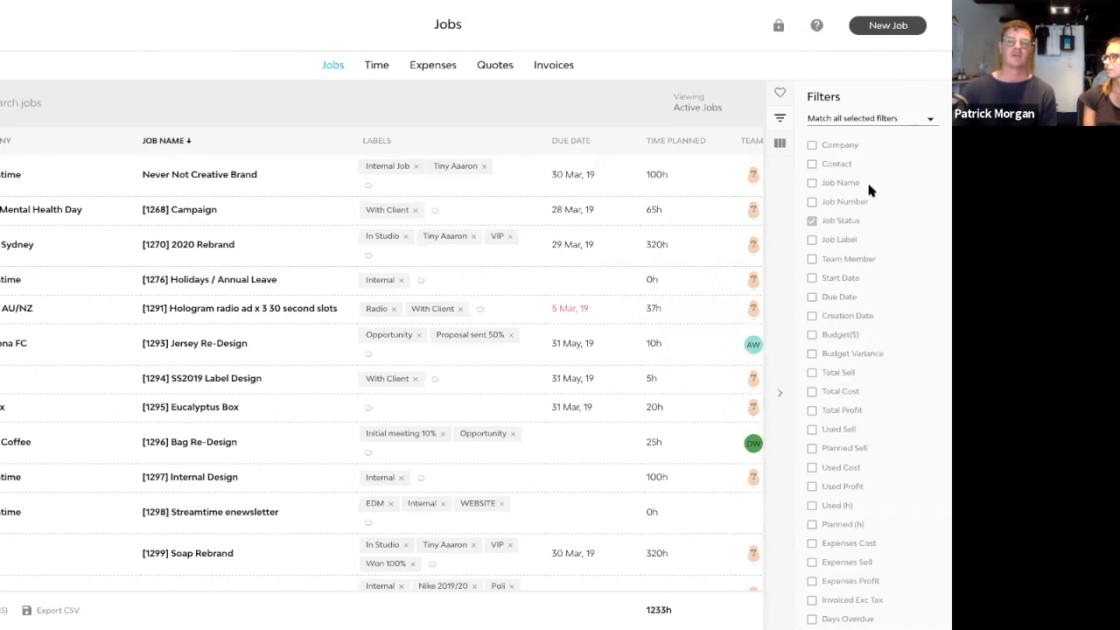
Check the options for combining filters and keep Match all selected filters.
click(870, 122)
click(853, 115)
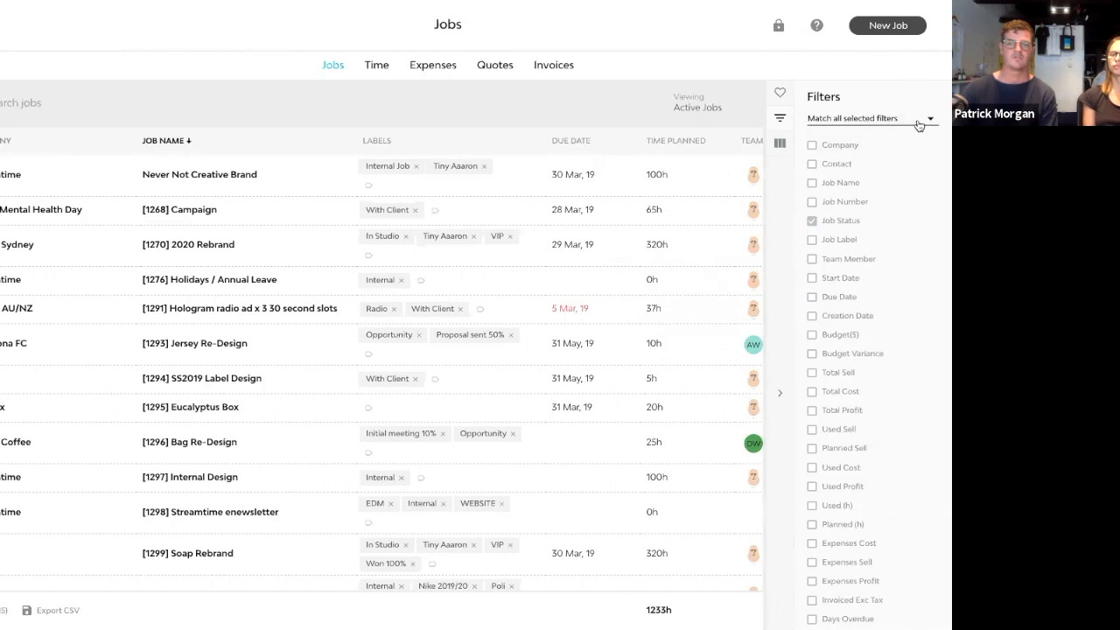
click(919, 125)
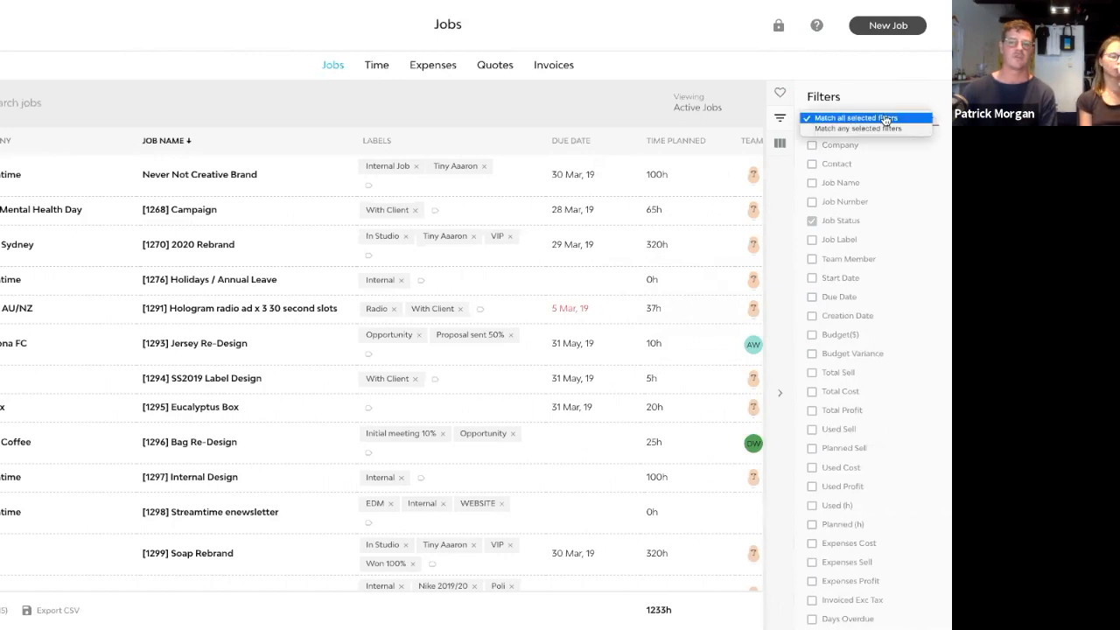
click(886, 121)
Filter the jobs list by the Internal job label and a single team member.
scroll(847, 182, down, 1)
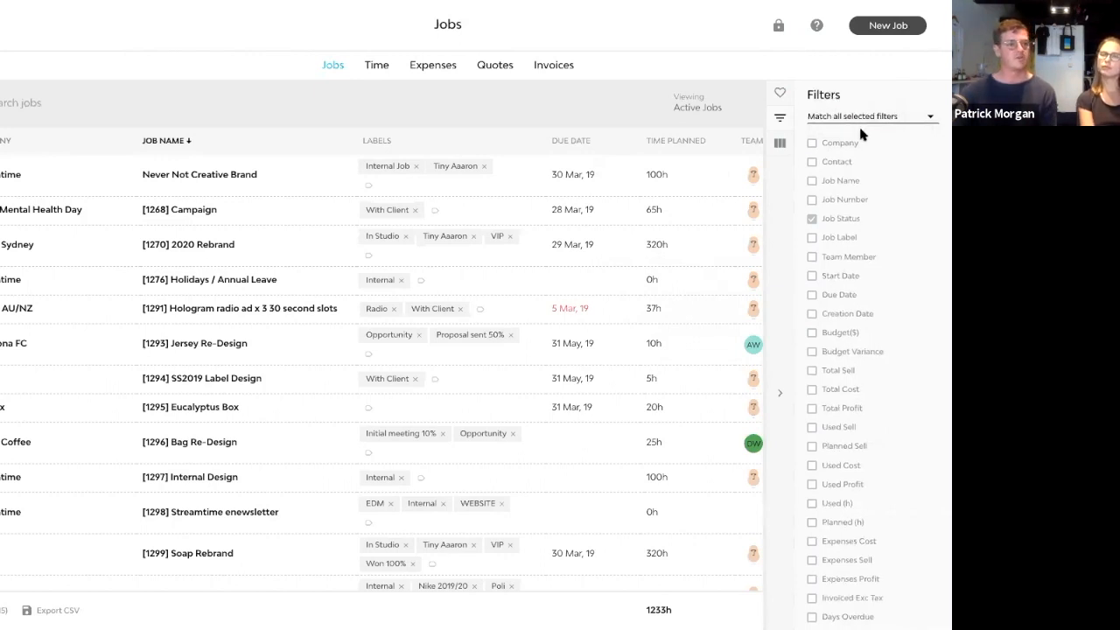
scroll(858, 147, down, 1)
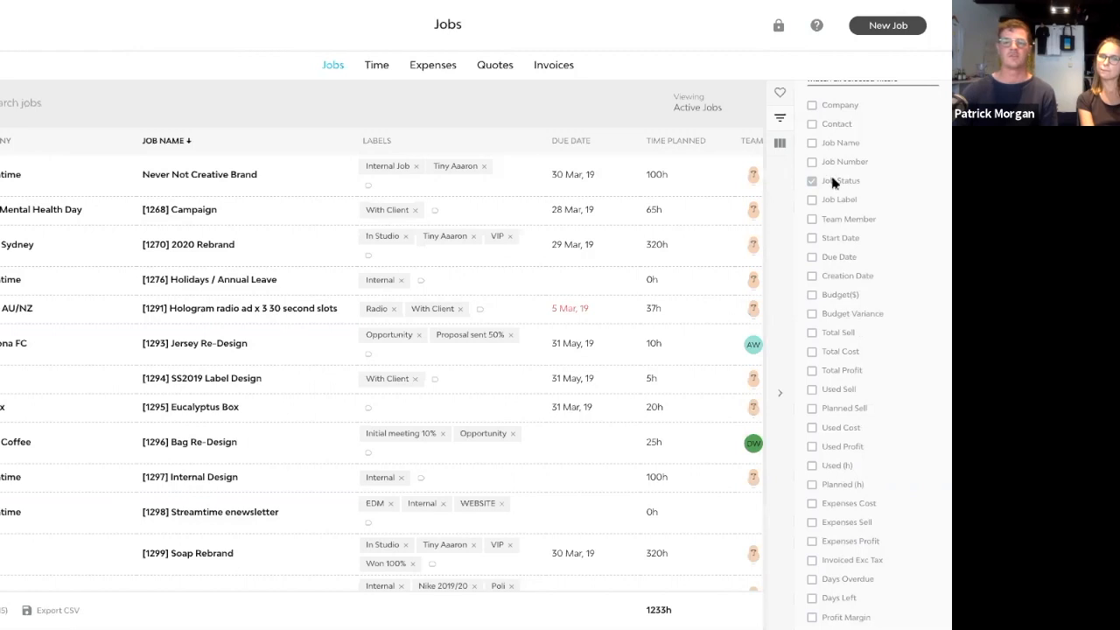
click(833, 202)
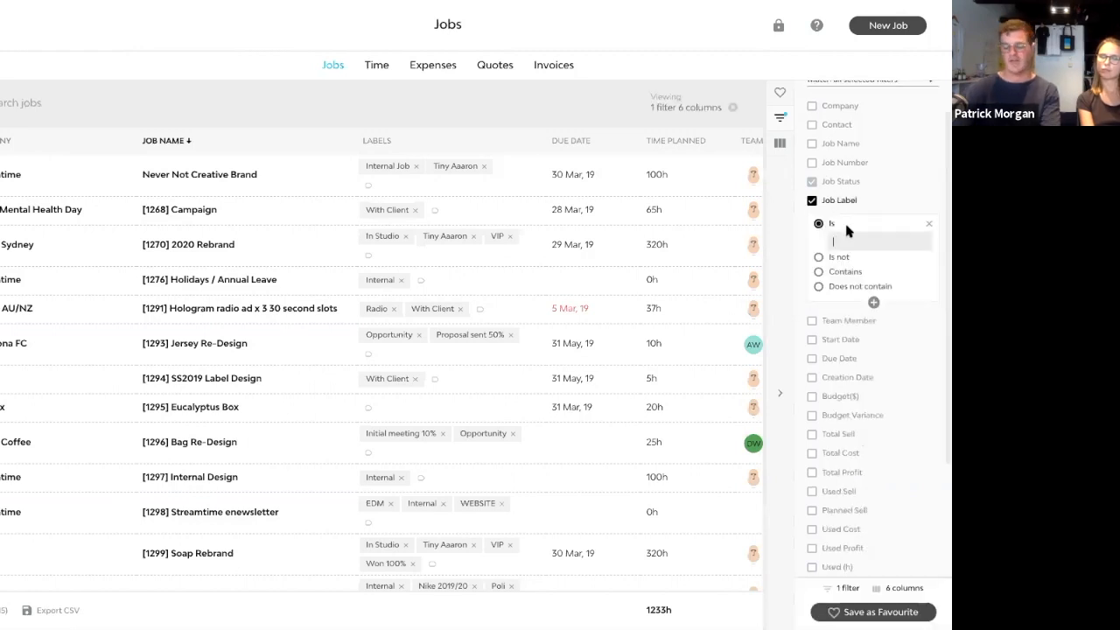
click(844, 221)
text(int)
key(Return)
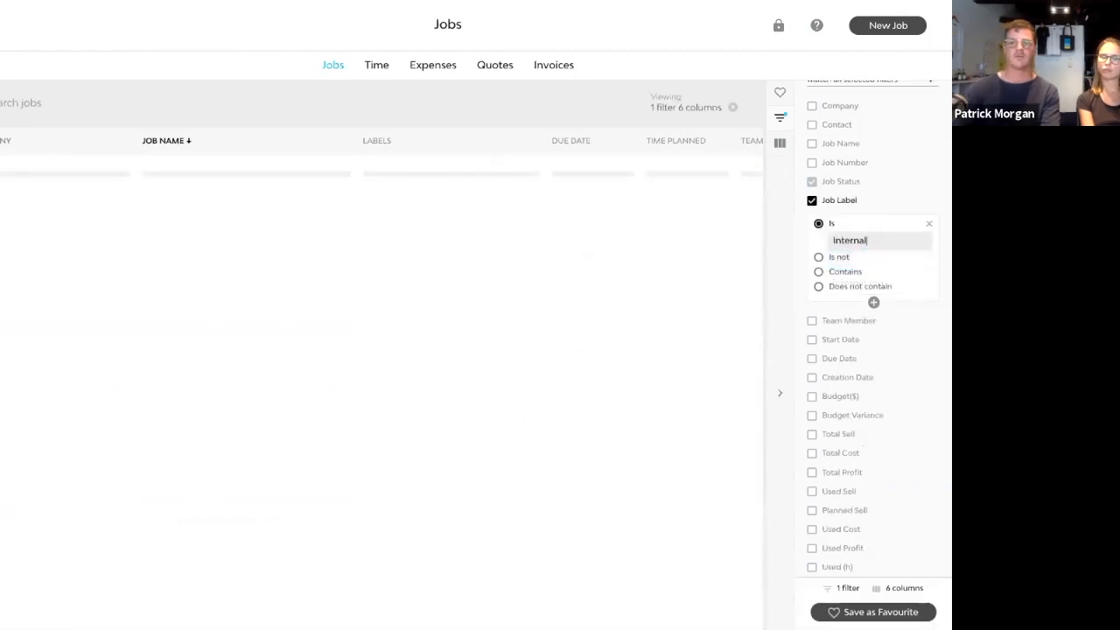
click(813, 321)
click(836, 352)
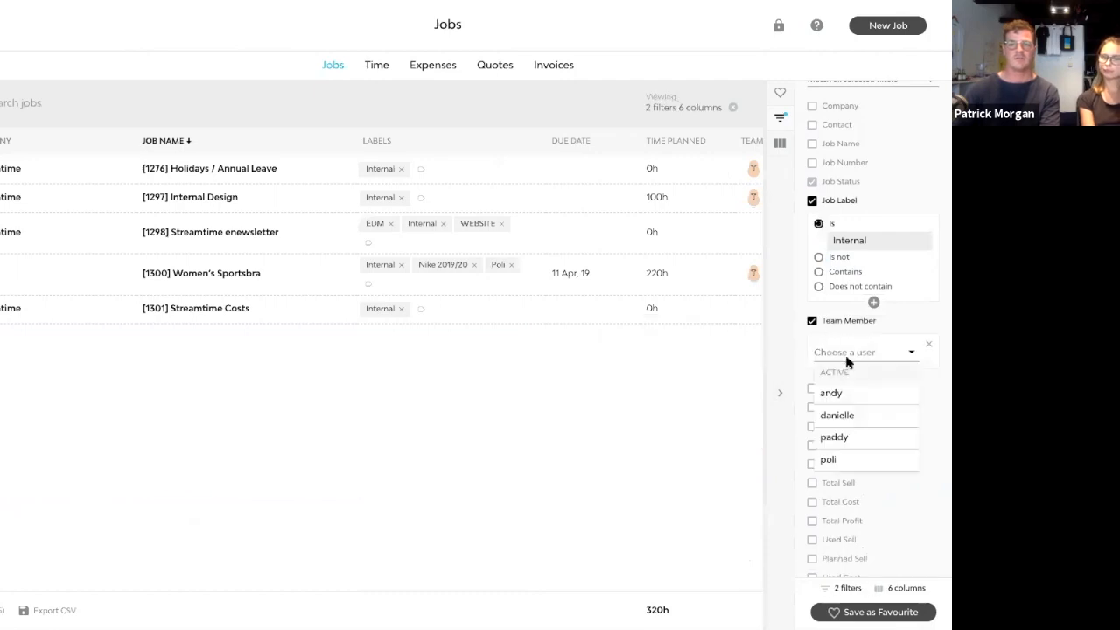
click(854, 440)
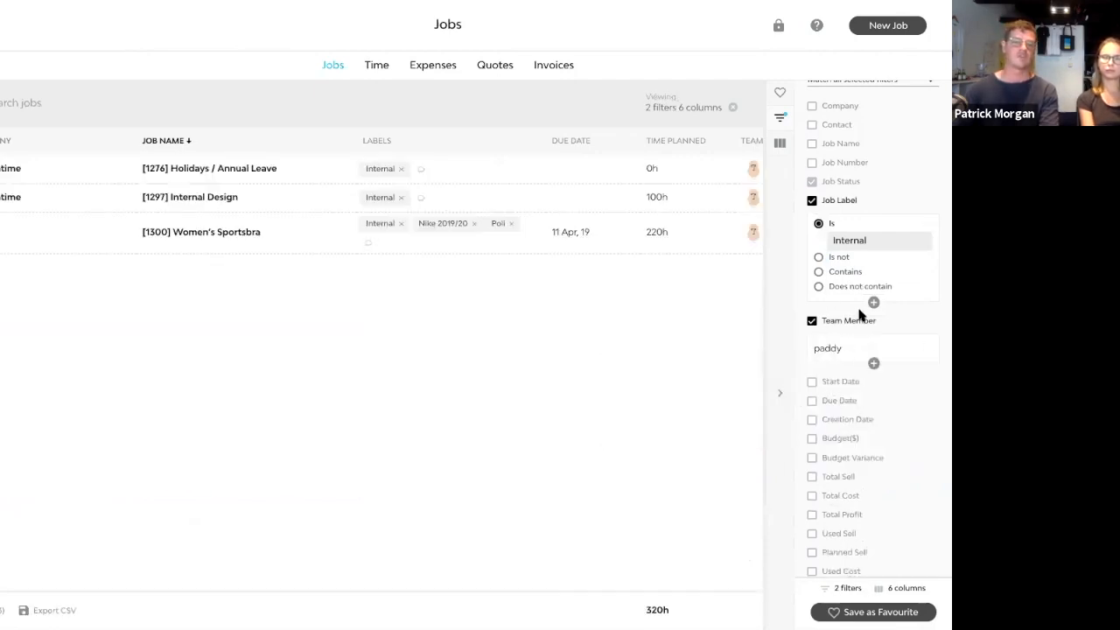
Change how the filters combine to Match any selected filters.
scroll(856, 312, up, 1)
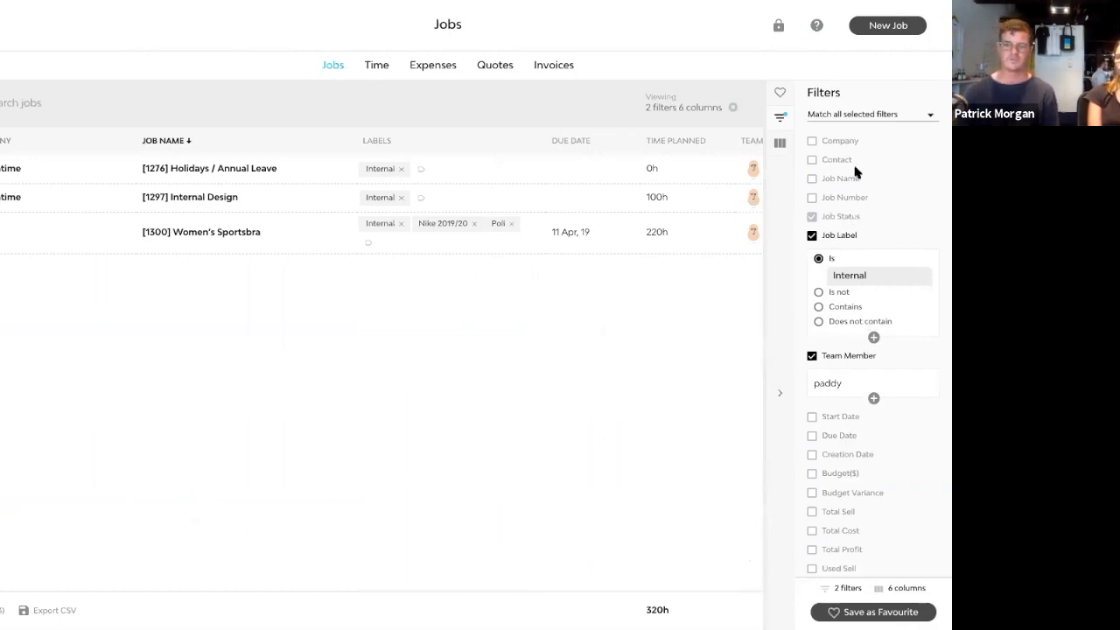
click(875, 112)
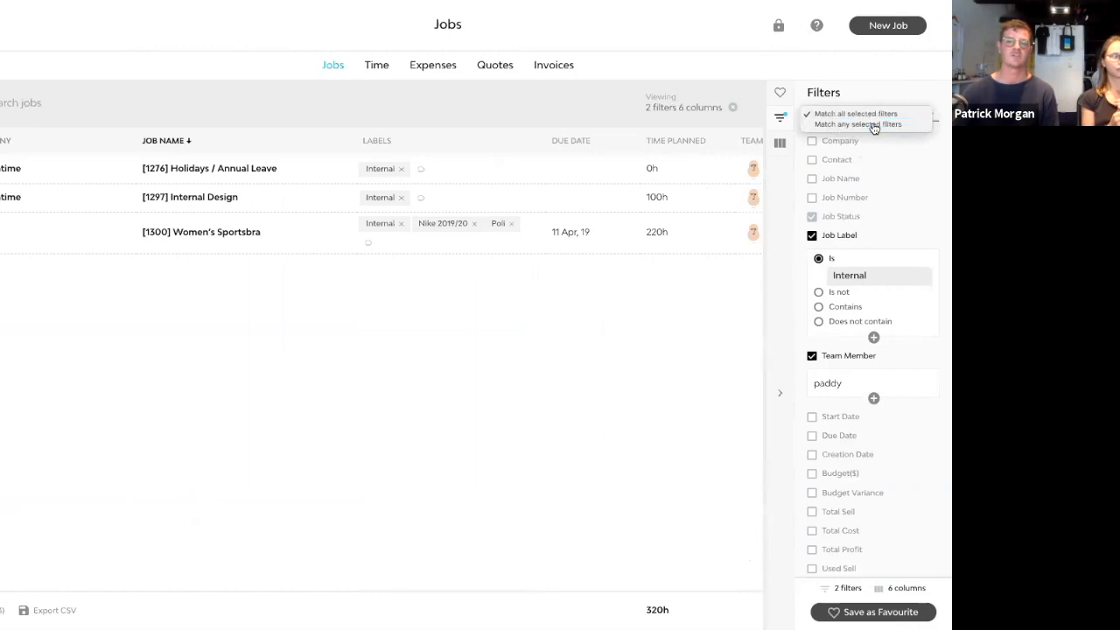
click(874, 125)
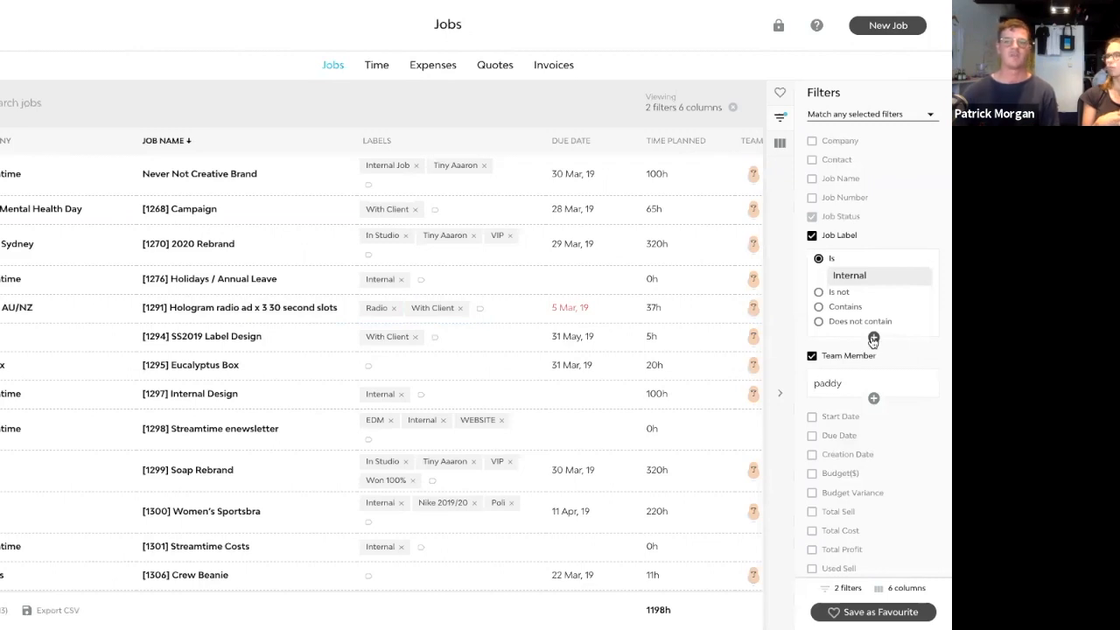
Add a second Is condition to the Job Label filter for the Tiny label without the AM prefix, joining the two conditions with OR.
click(873, 340)
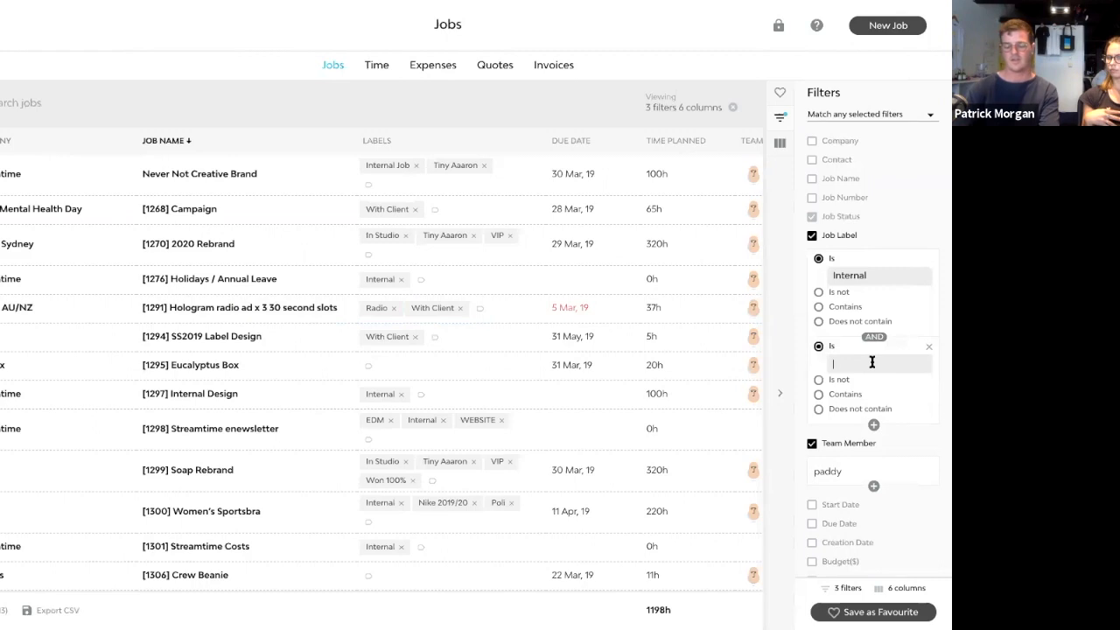
text(tin)
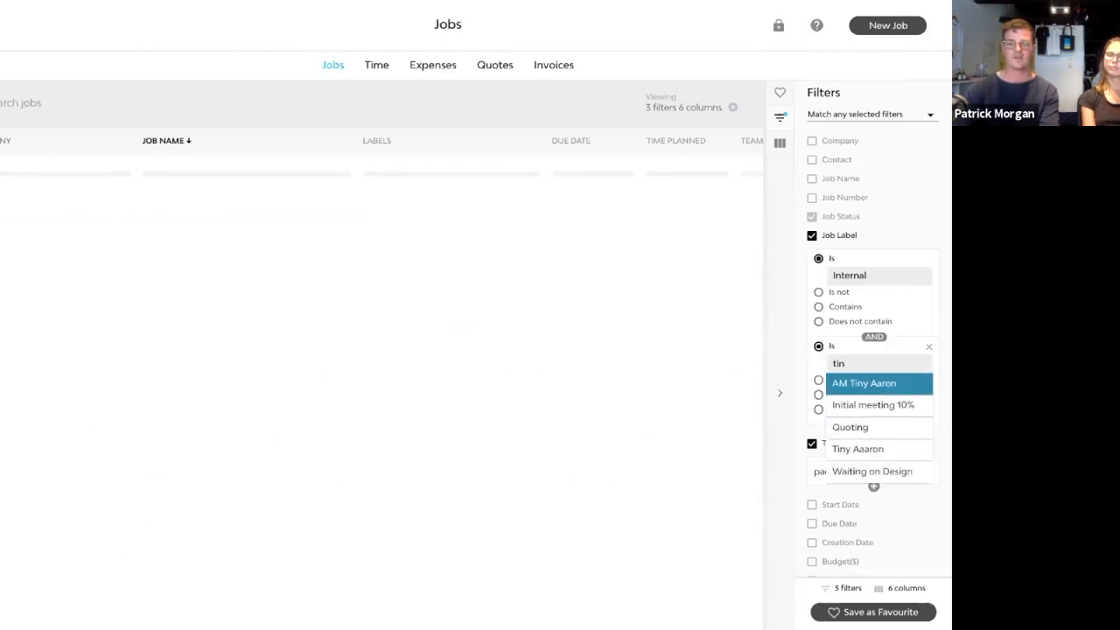
key(Return)
click(852, 364)
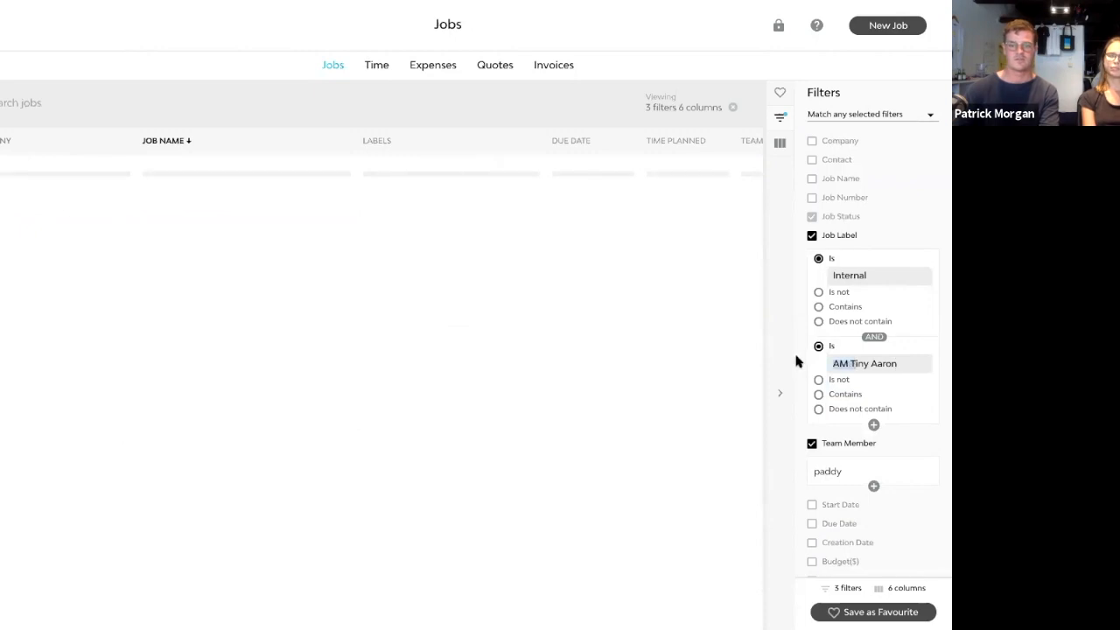
key(BackSpace)
key(BackSpace)
key(BackSpace)
key(BackSpace)
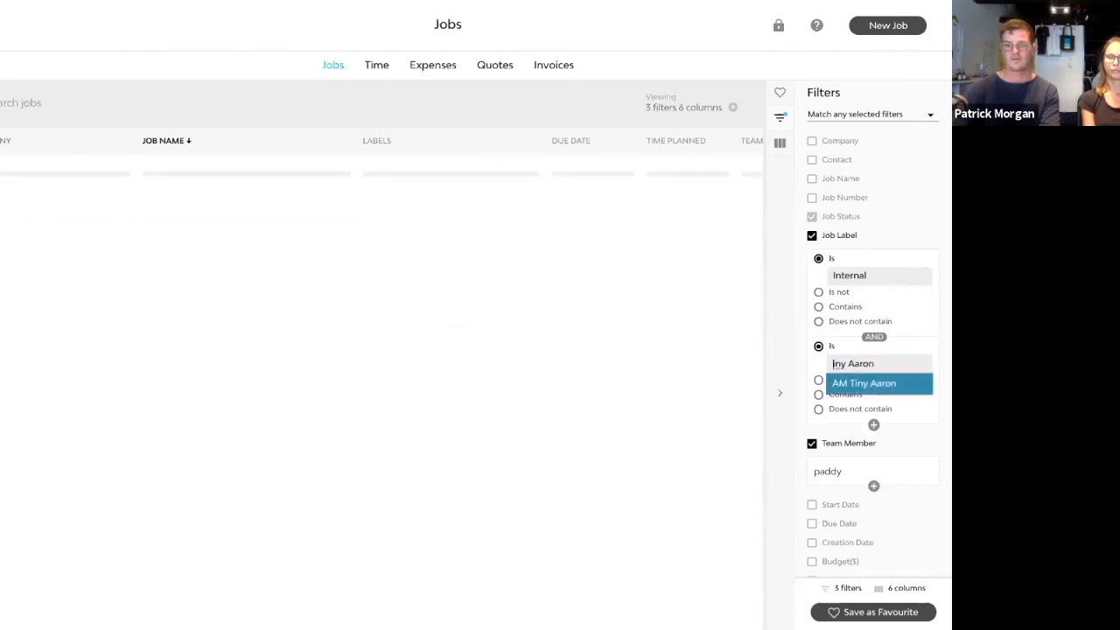
text(T)
key(ctrl+a)
text(Tin)
key(Down)
key(Down)
key(Down)
key(Return)
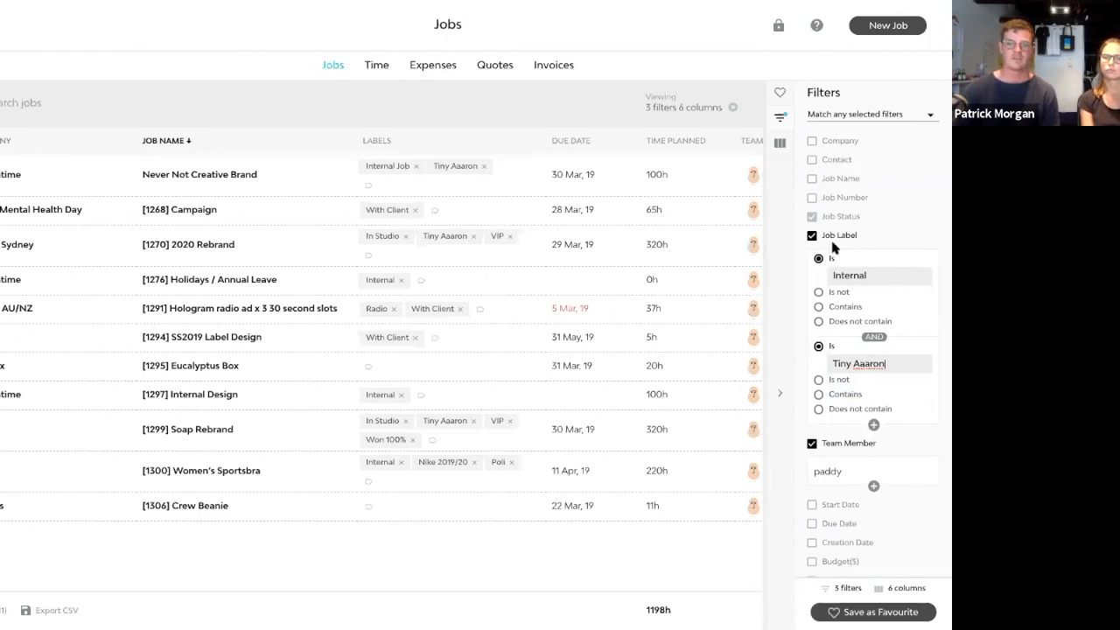
click(875, 338)
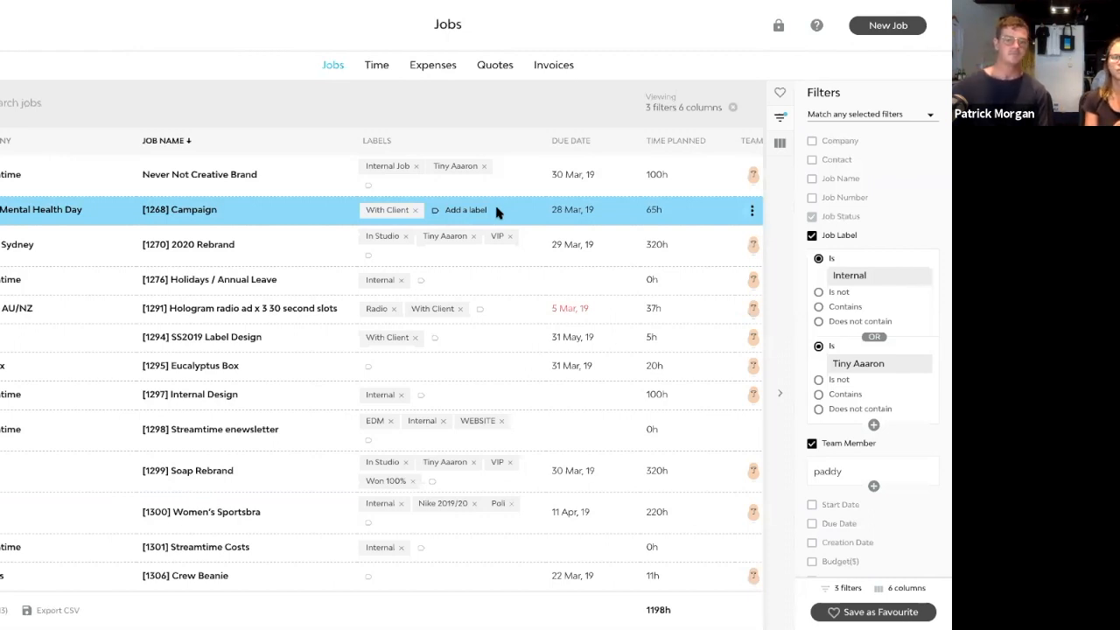
Add the In Progress label to the [1268] Campaign job and remove it again.
click(475, 216)
text(pr)
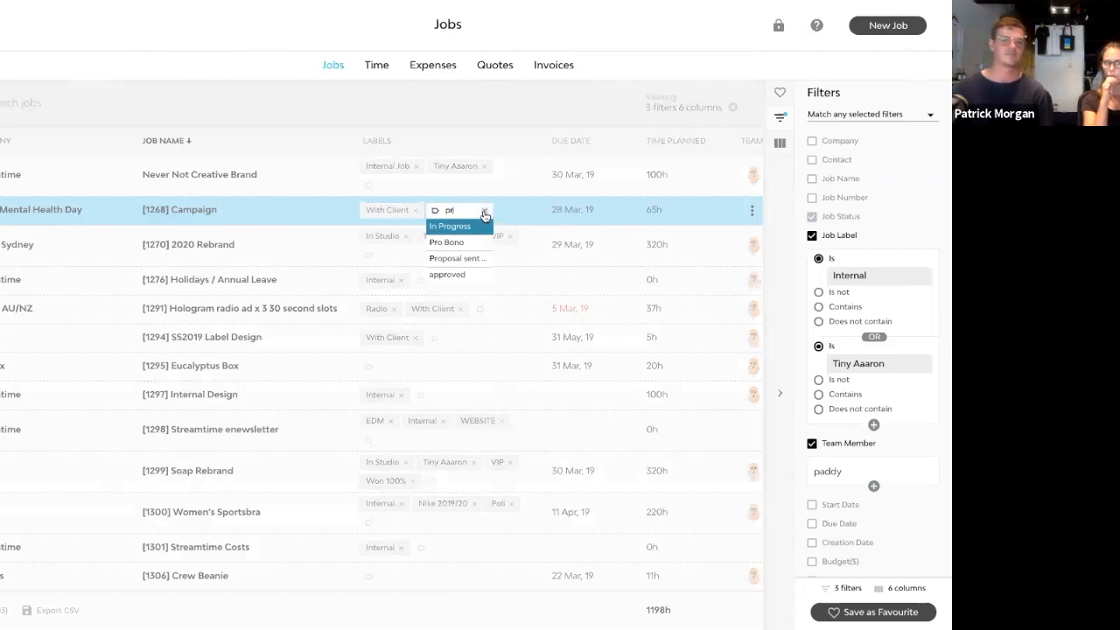
click(471, 229)
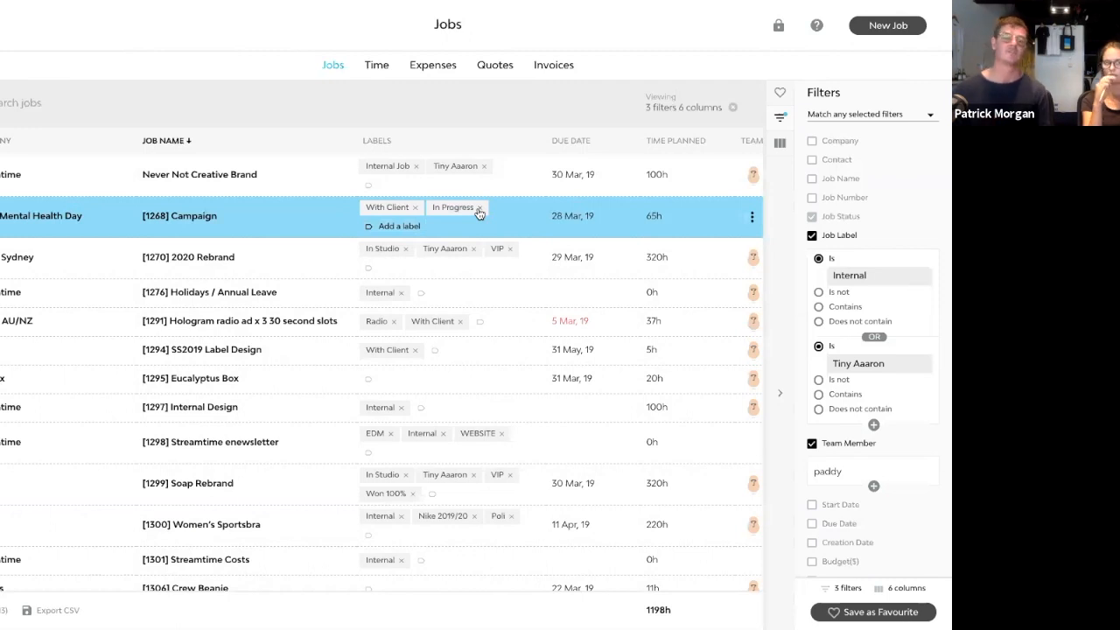
click(480, 208)
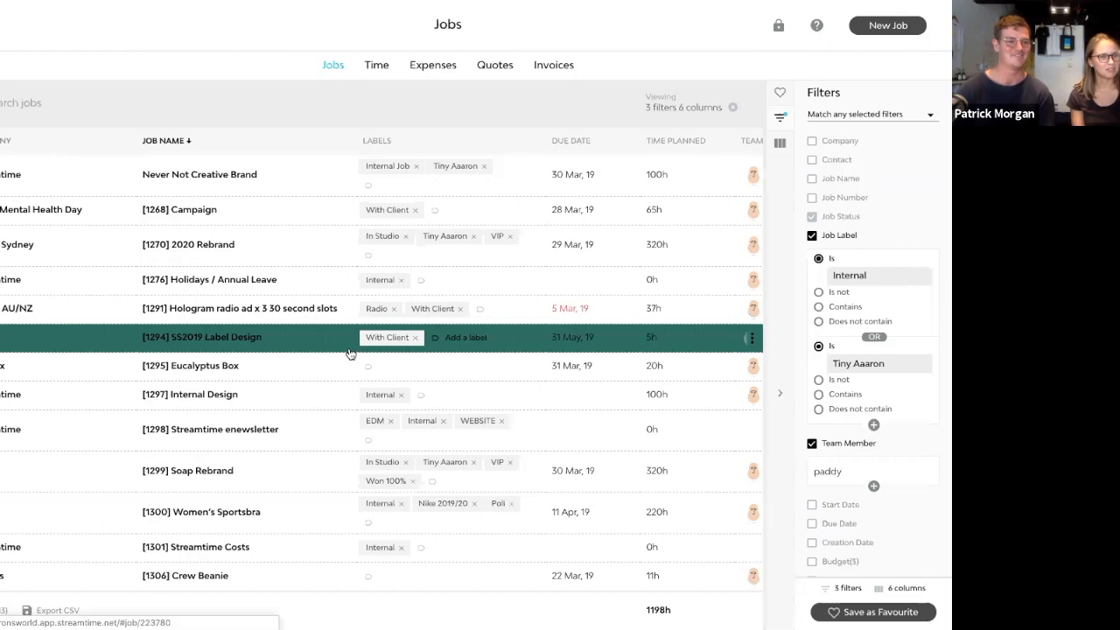
Clear all current filters and filter the jobs list to jobs whose label is not Internal.
click(735, 108)
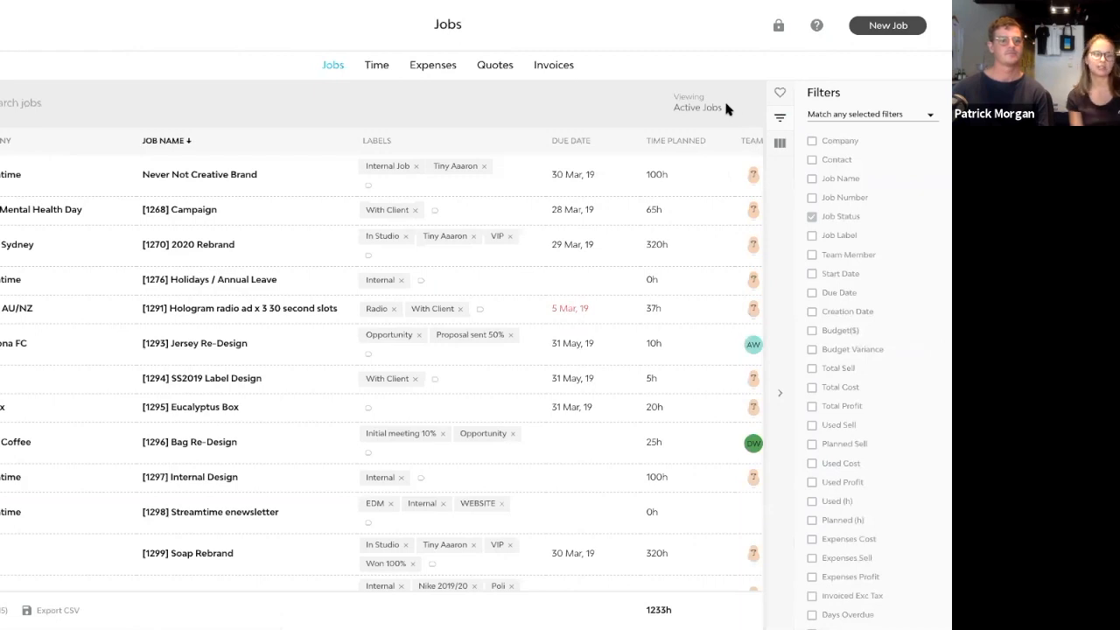
click(780, 142)
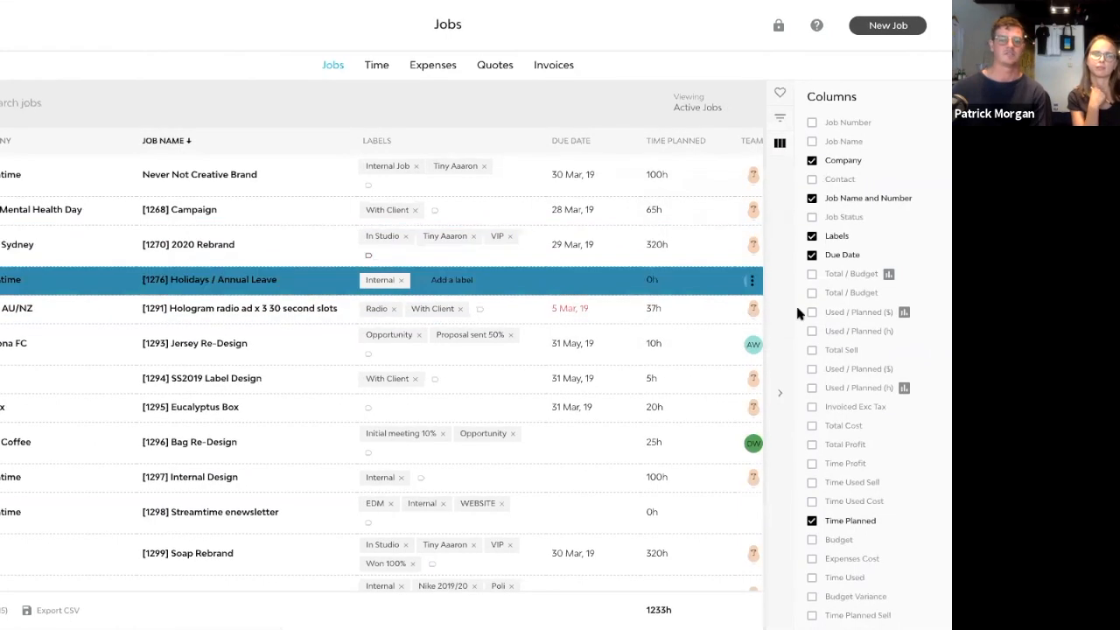
click(782, 121)
click(840, 234)
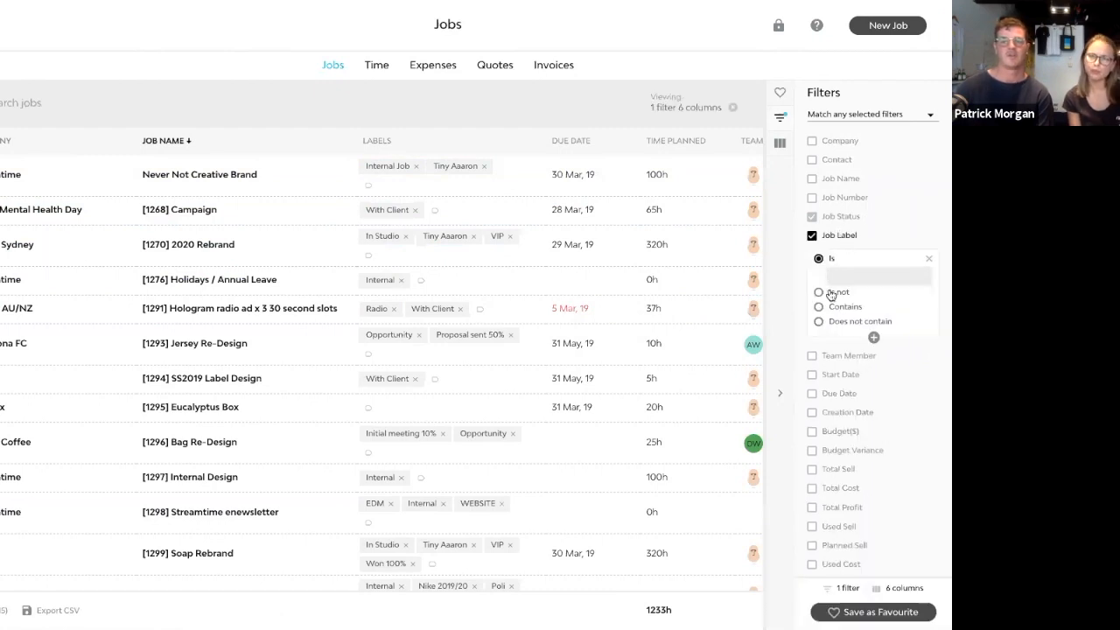
click(832, 293)
text(int)
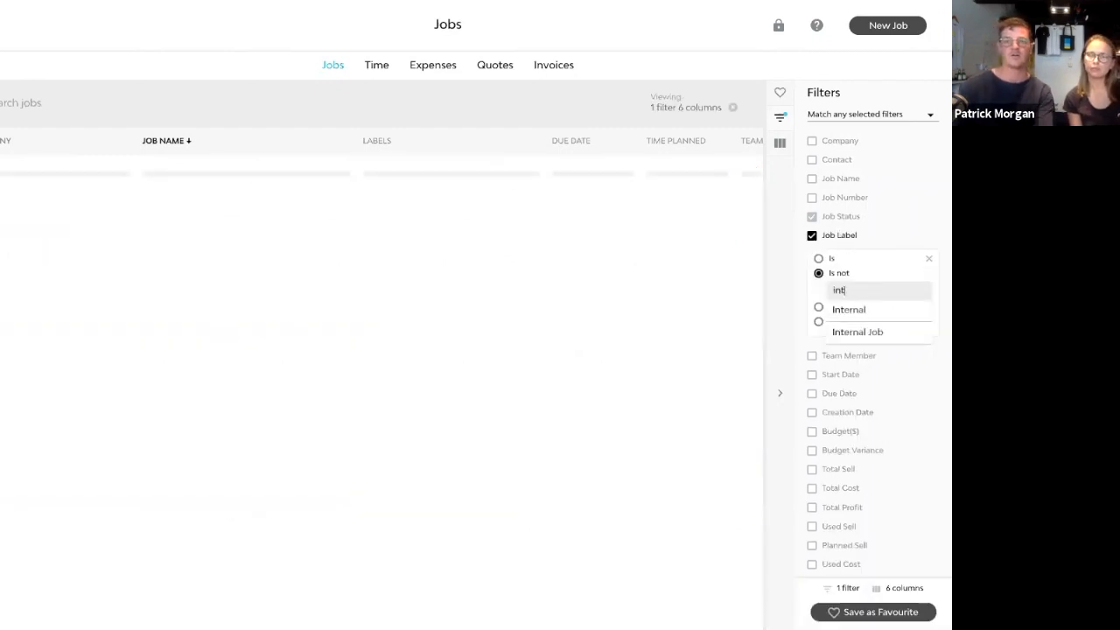
key(Return)
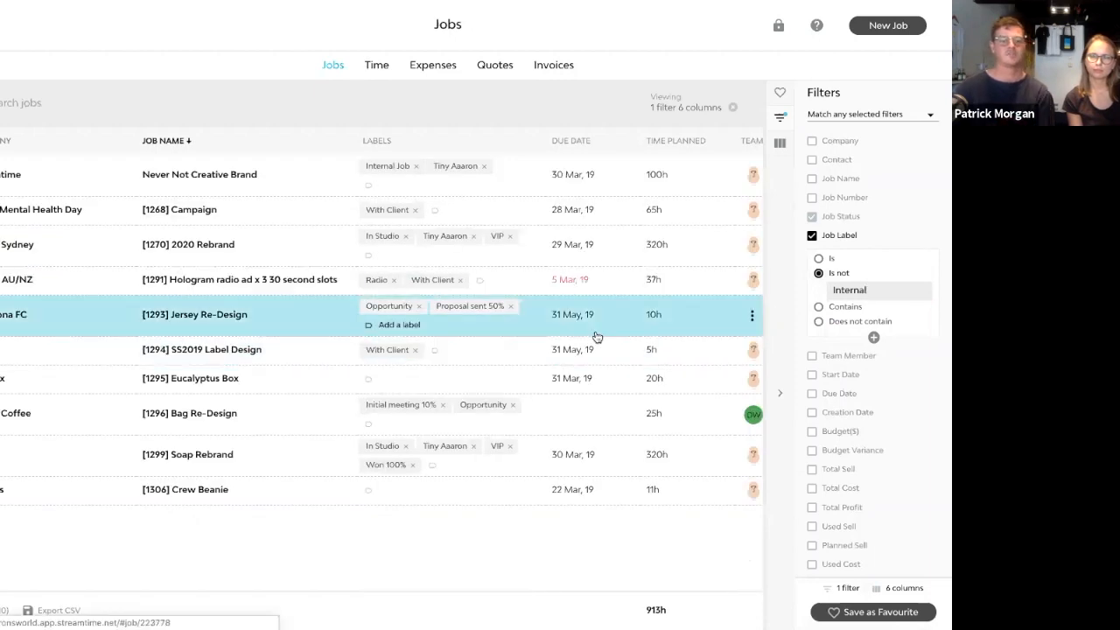
click(841, 217)
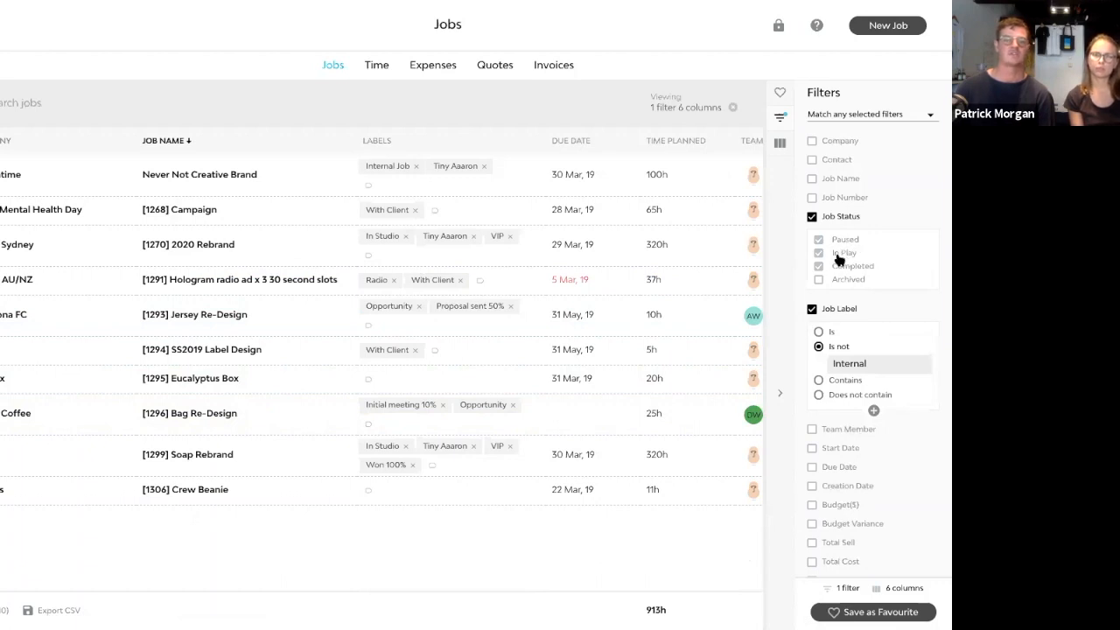
Show the Used / Planned (h) column ahead of Due Date and hide the Labels column.
click(780, 143)
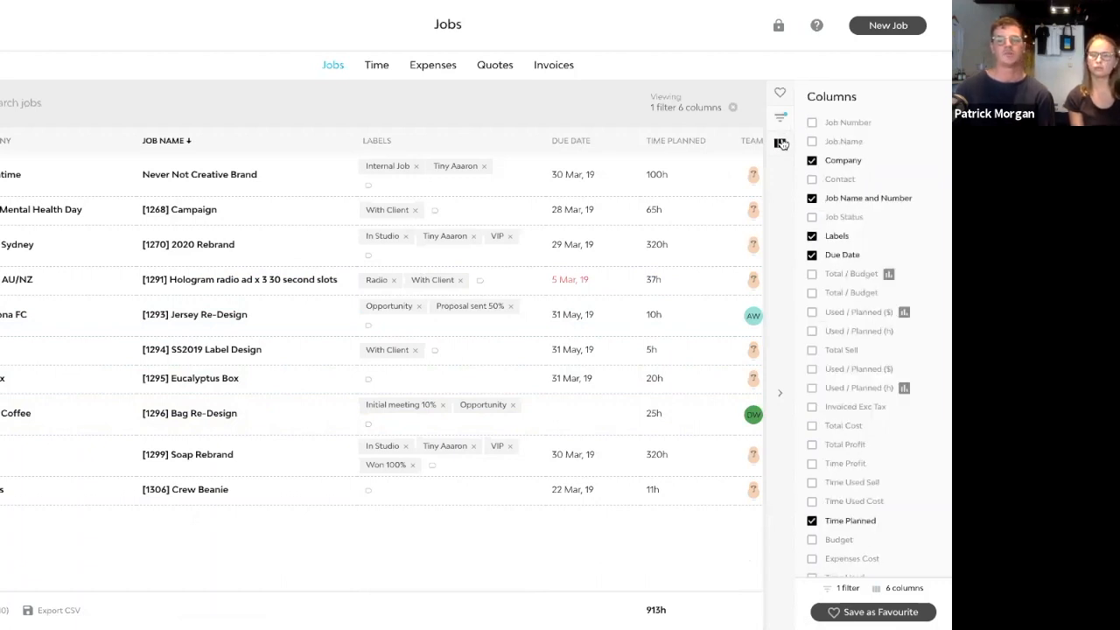
click(832, 334)
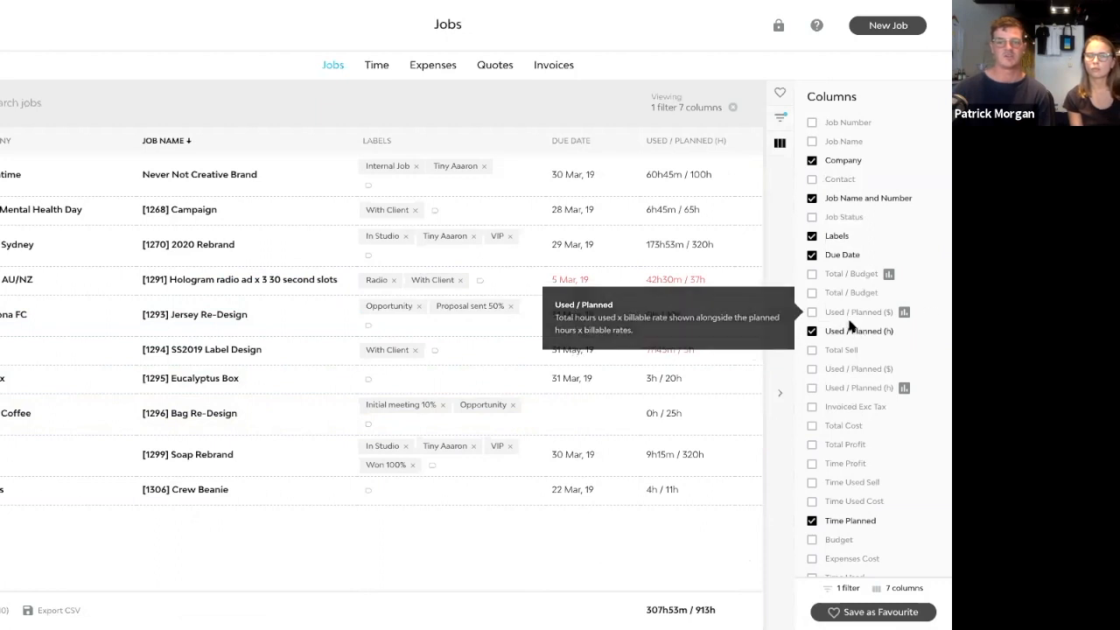
click(835, 243)
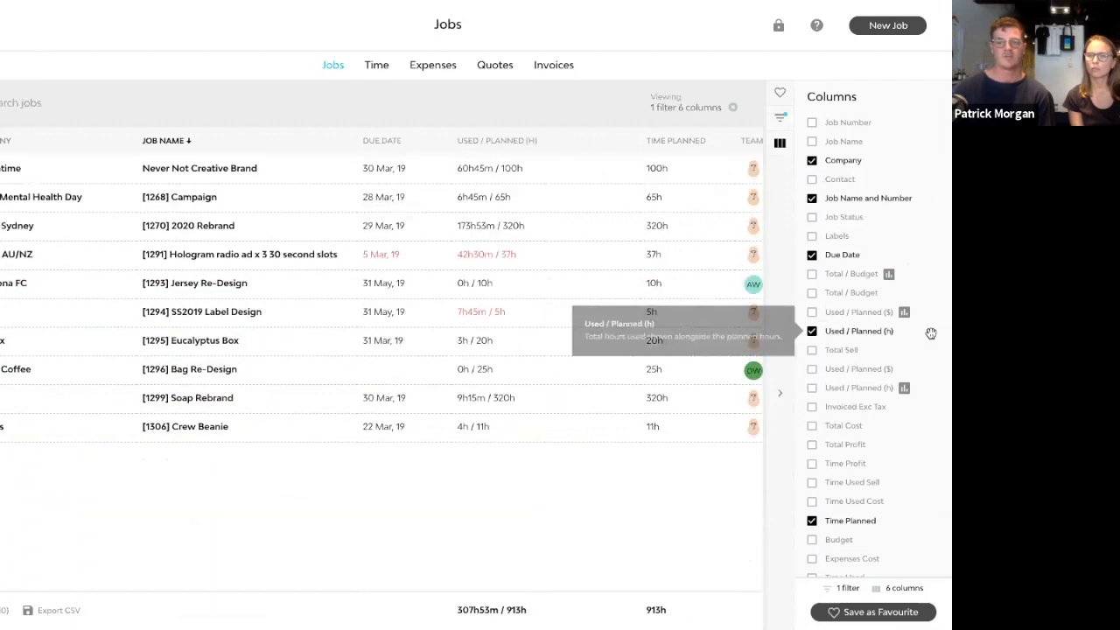
drag(931, 280, 926, 253)
Hide the Time Planned and Team columns from the jobs list.
scroll(830, 456, down, 1)
click(813, 418)
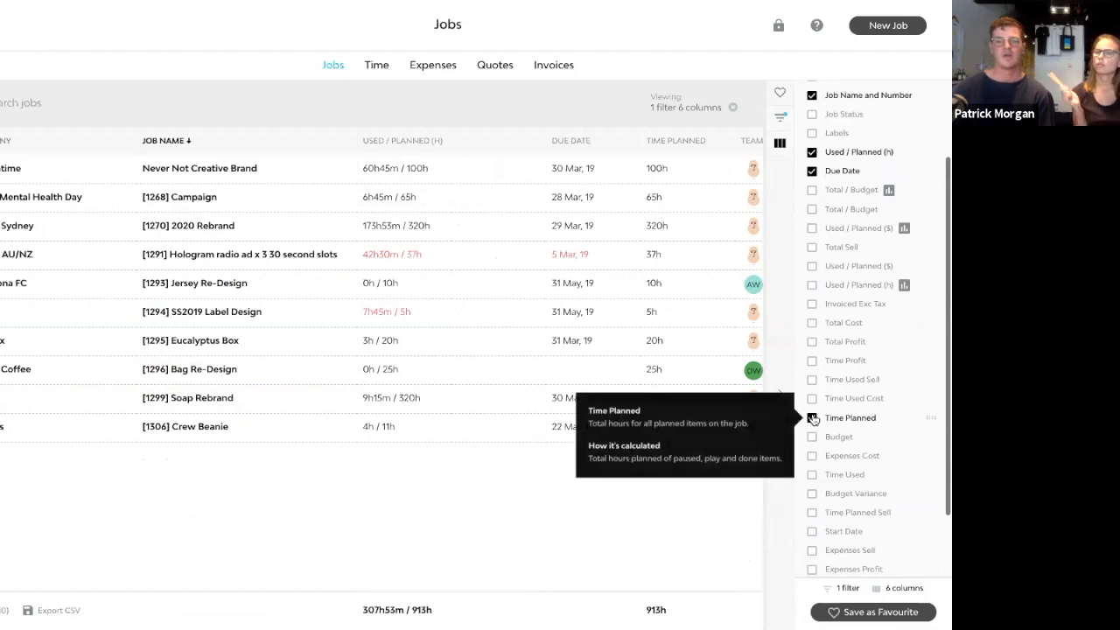
scroll(816, 419, down, 2)
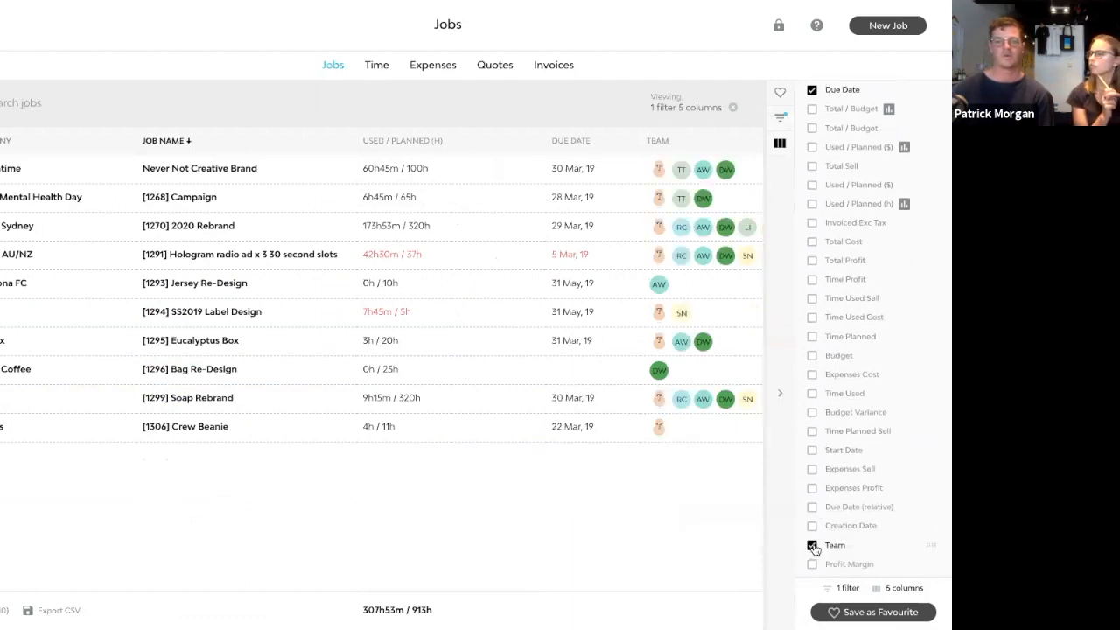
click(813, 545)
scroll(841, 515, up, 3)
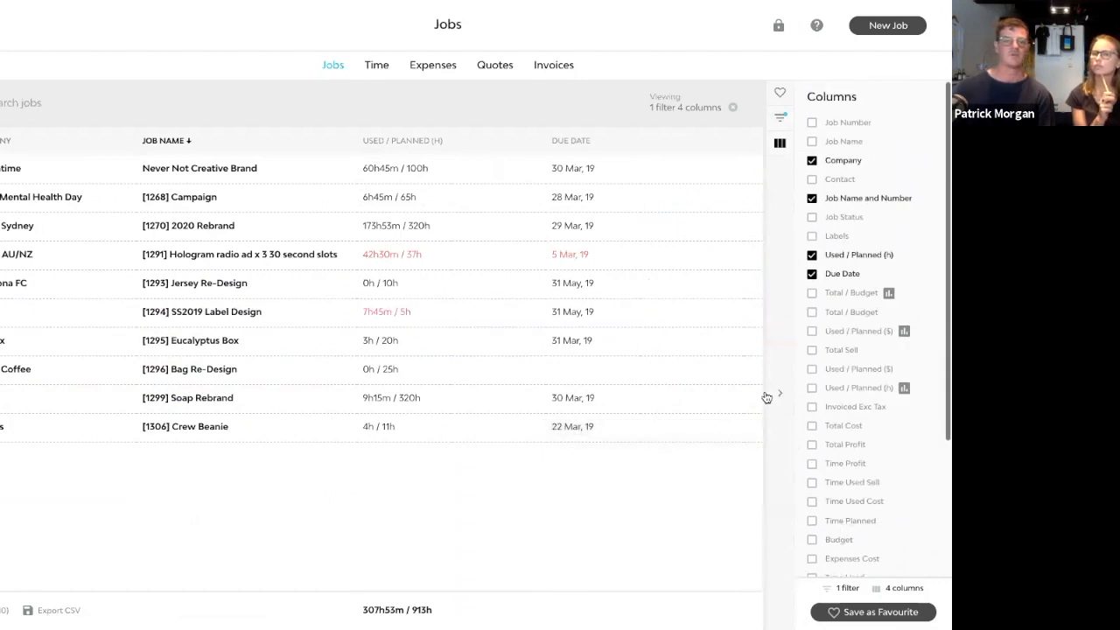
Sort the jobs list by due date in ascending order.
click(573, 141)
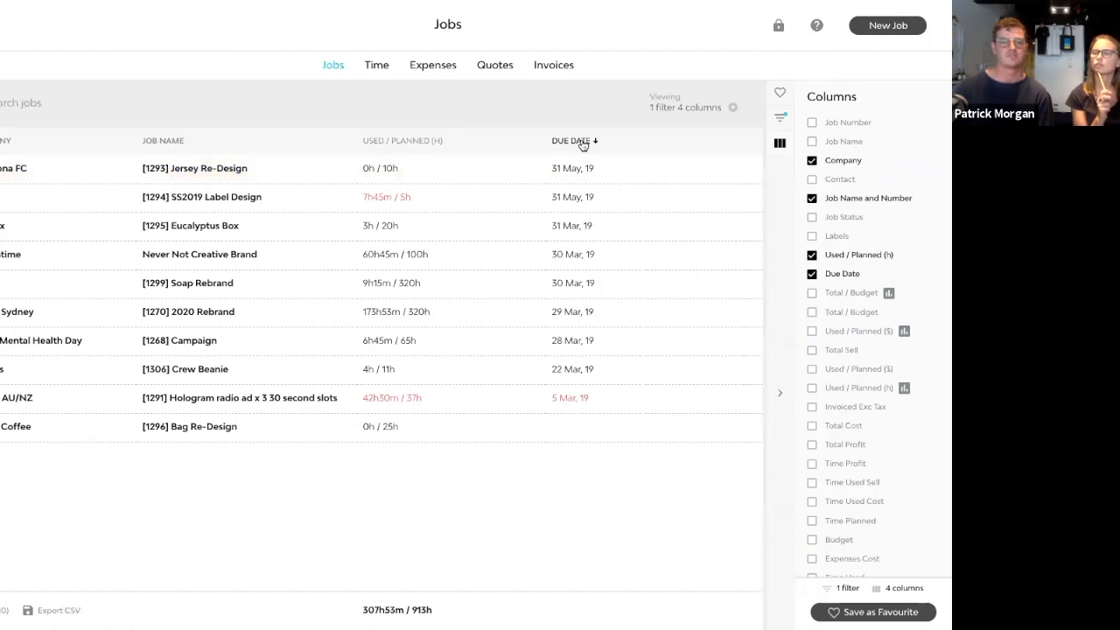
click(582, 142)
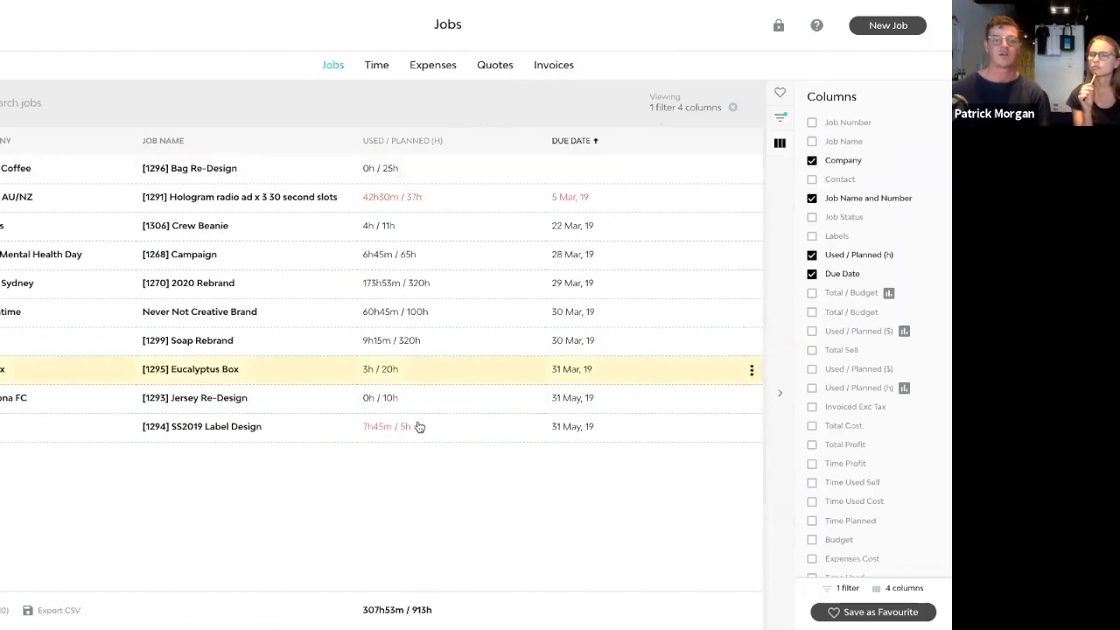
click(467, 429)
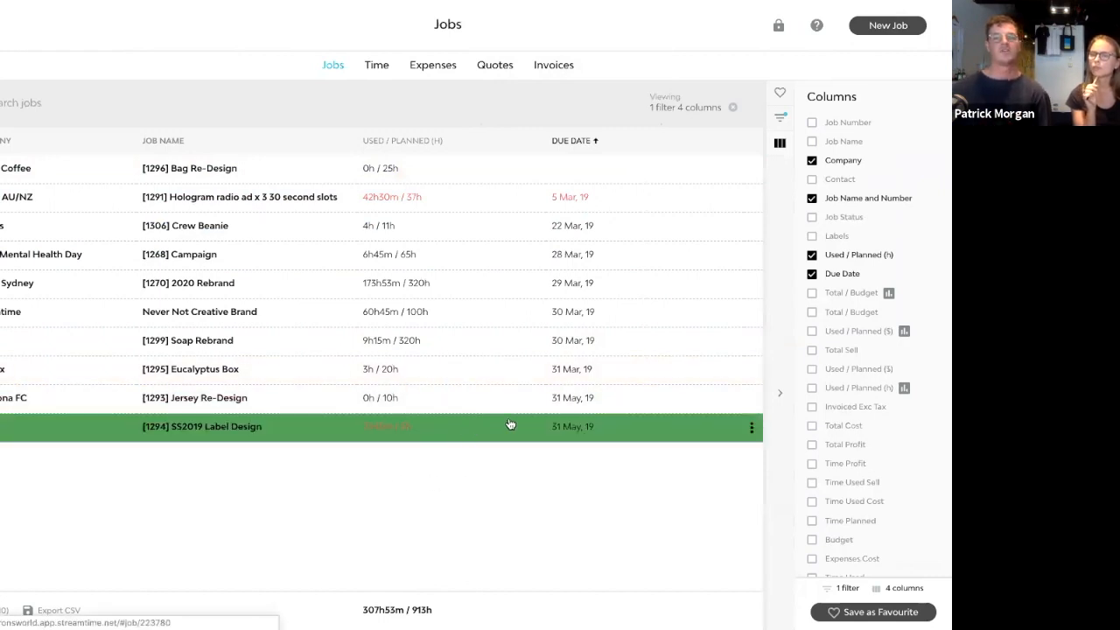
Save the current jobs list view as a favourite named "WIP Time Used v Planned".
scroll(853, 310, down, 2)
scroll(863, 314, up, 2)
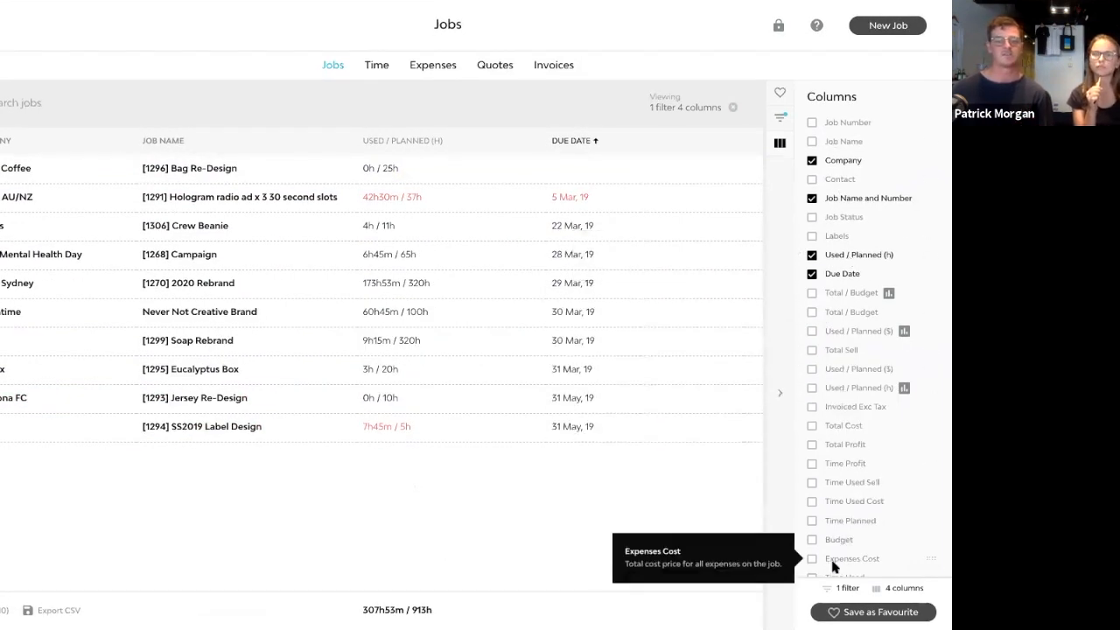
click(919, 608)
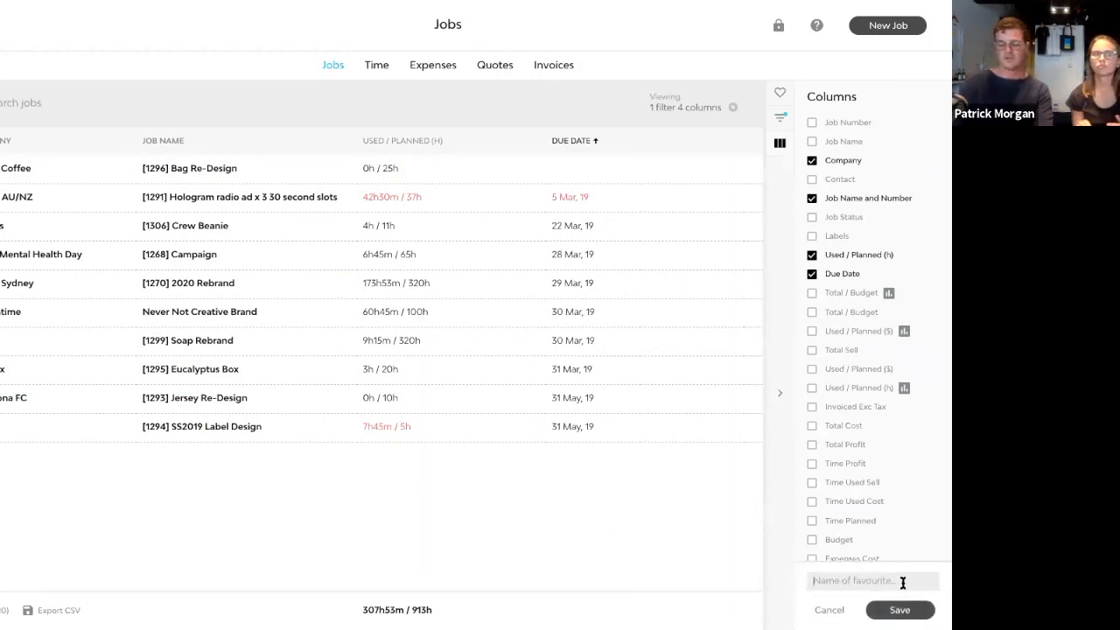
text(WIP 1)
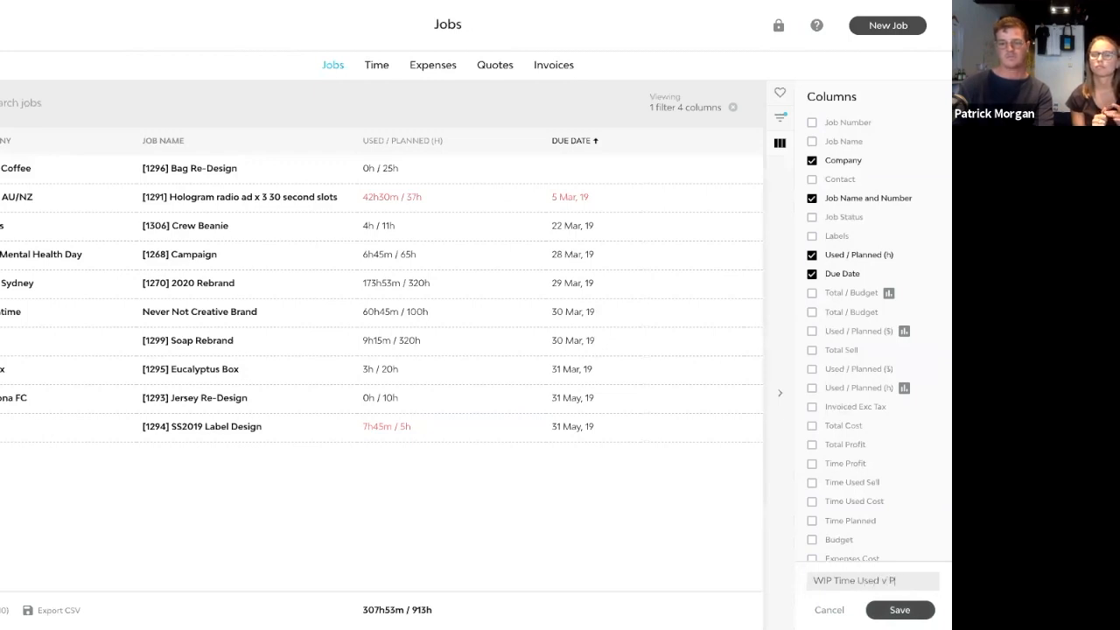
text(ed)
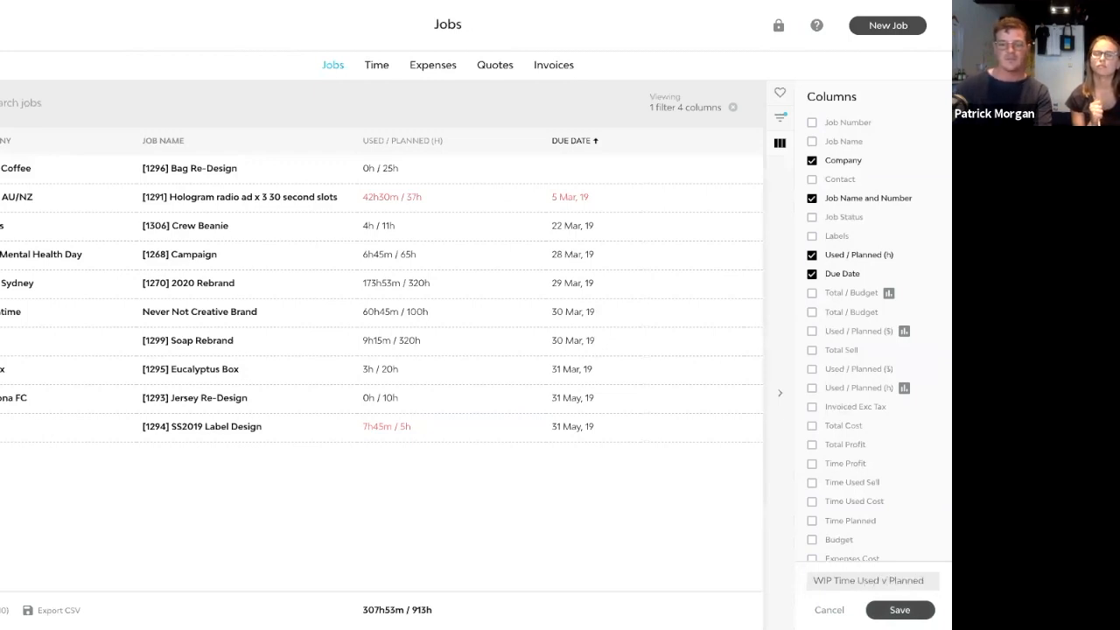
click(886, 610)
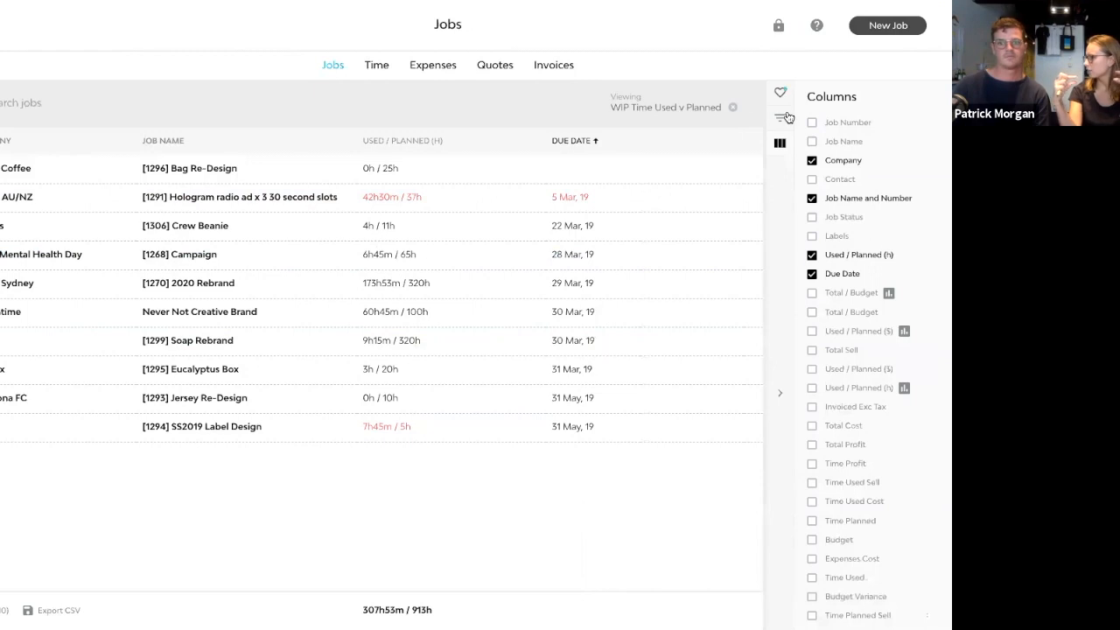
Show the Used / Planned (h) bar chart column and place Due Date ahead of the numeric Used / Planned (h) column.
click(811, 389)
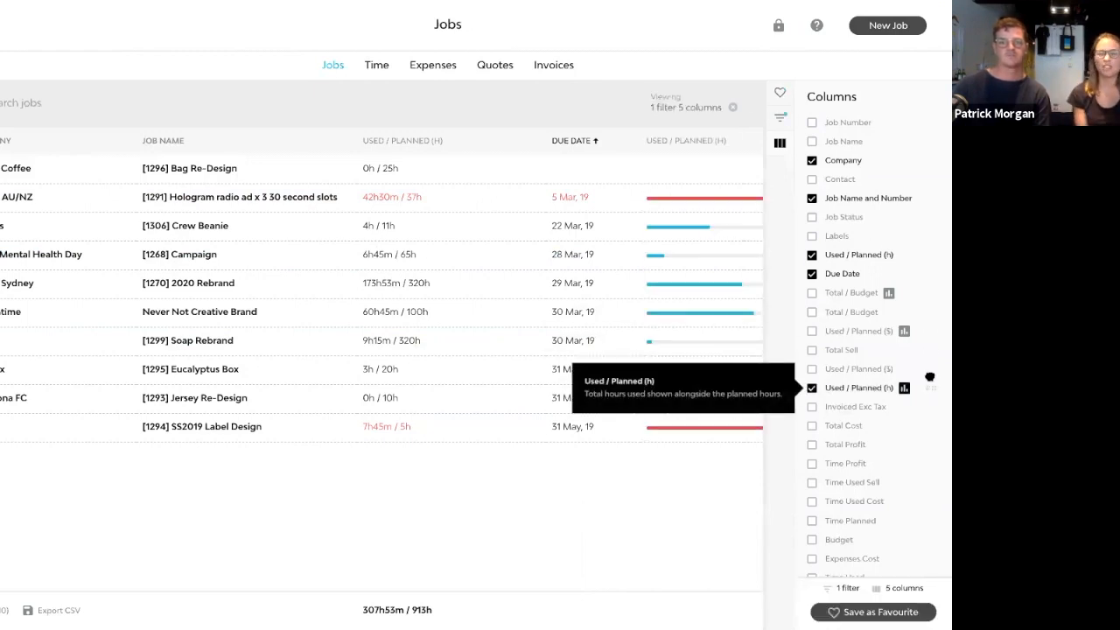
drag(926, 275, 926, 254)
scroll(606, 390, right, 2)
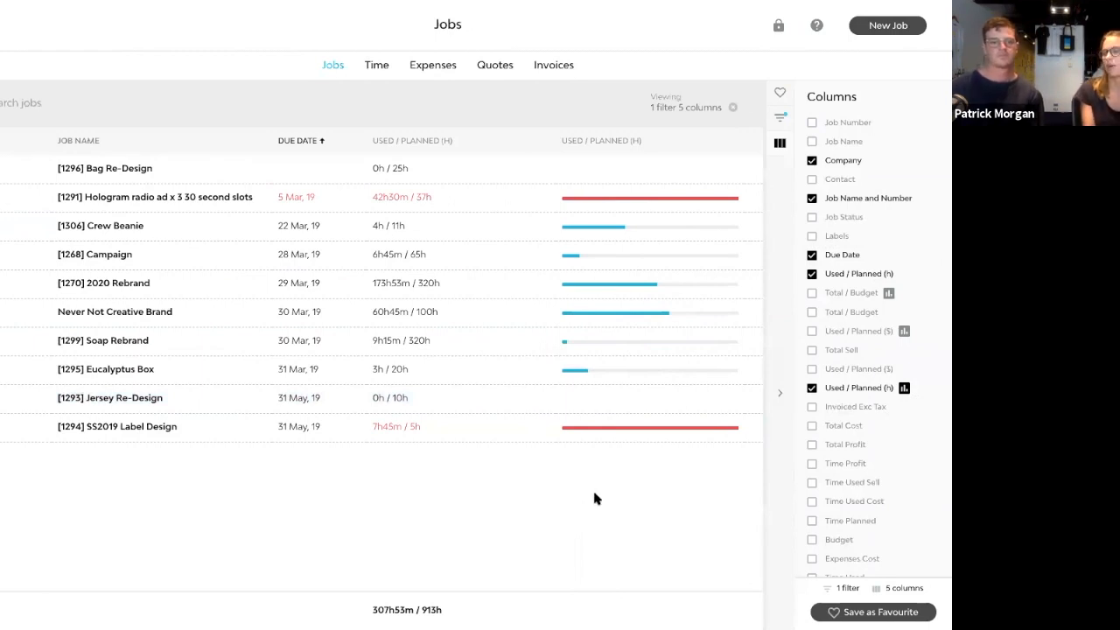
Examine the first team member's tracked time entries on the SS2019 Label Design job and return to the jobs list.
click(643, 438)
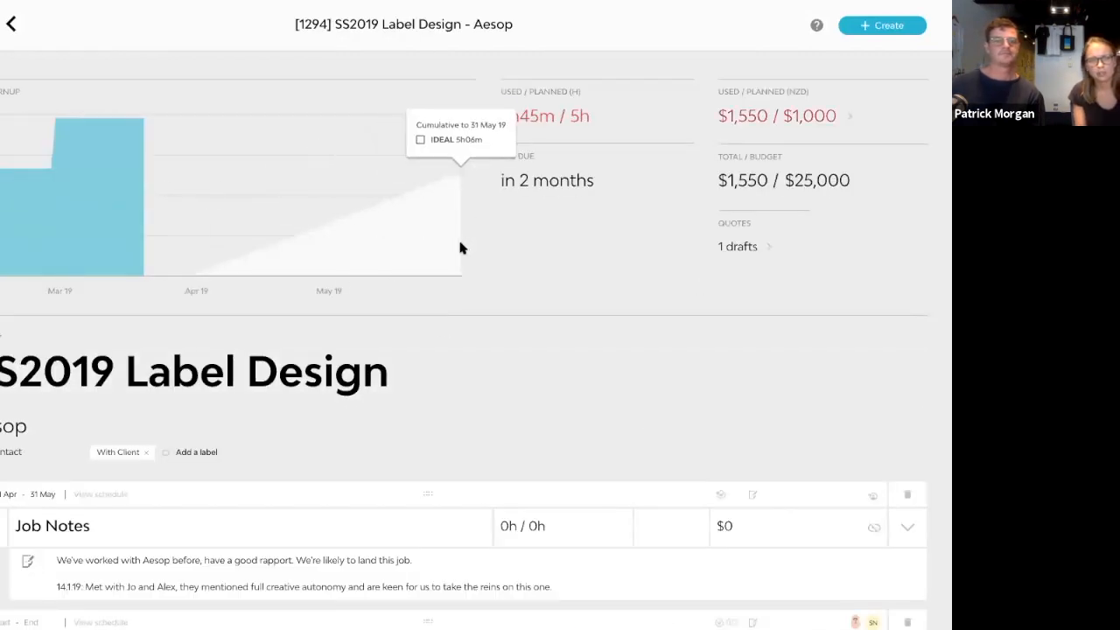
click(775, 119)
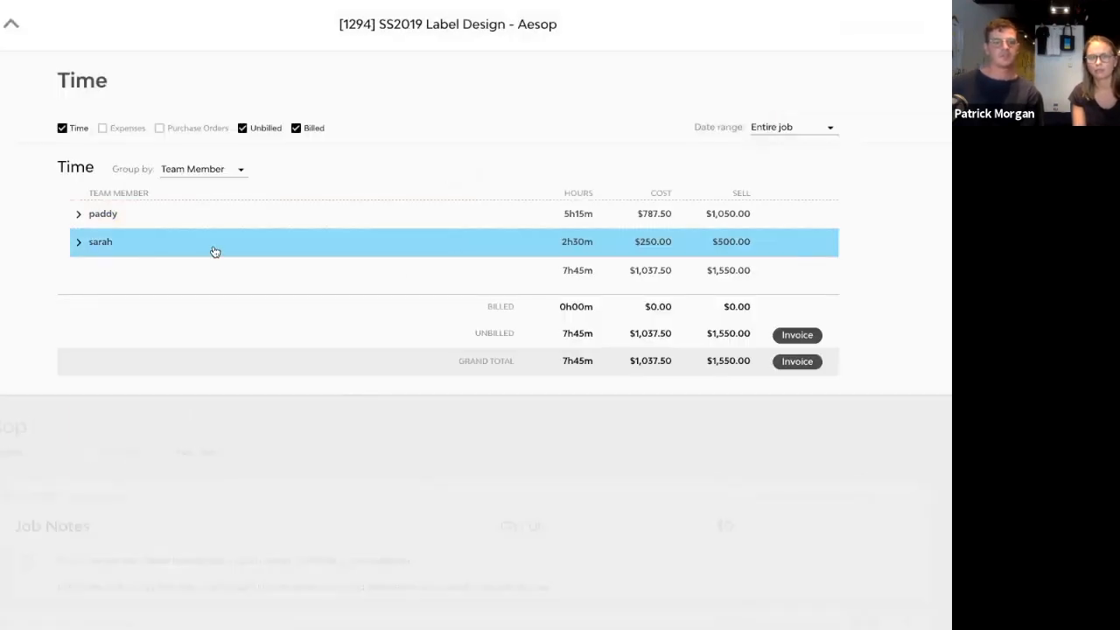
click(426, 223)
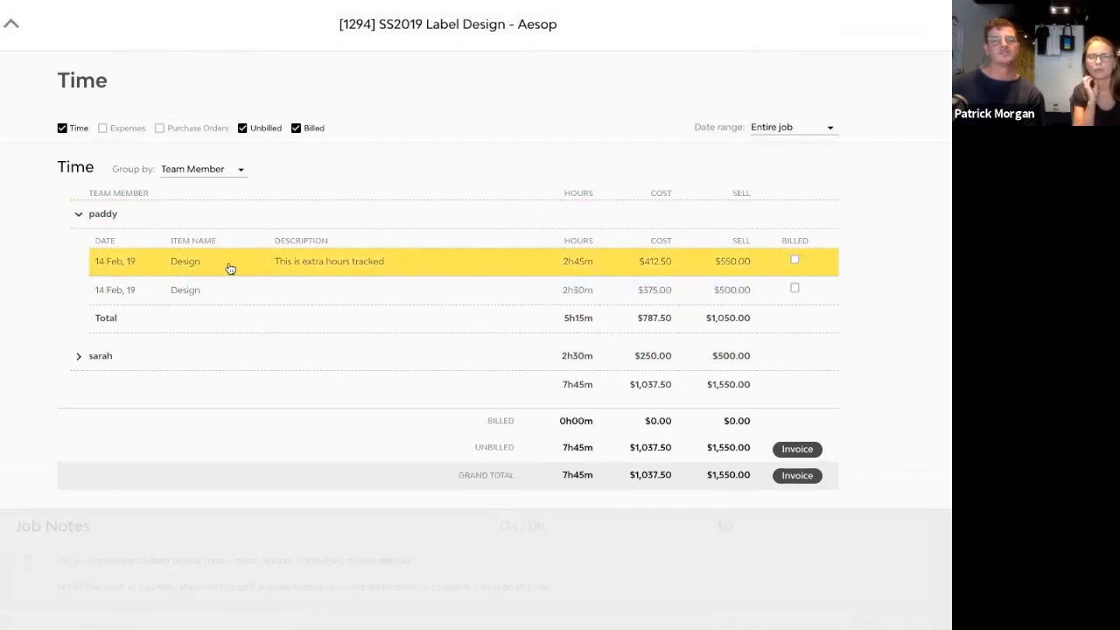
click(10, 25)
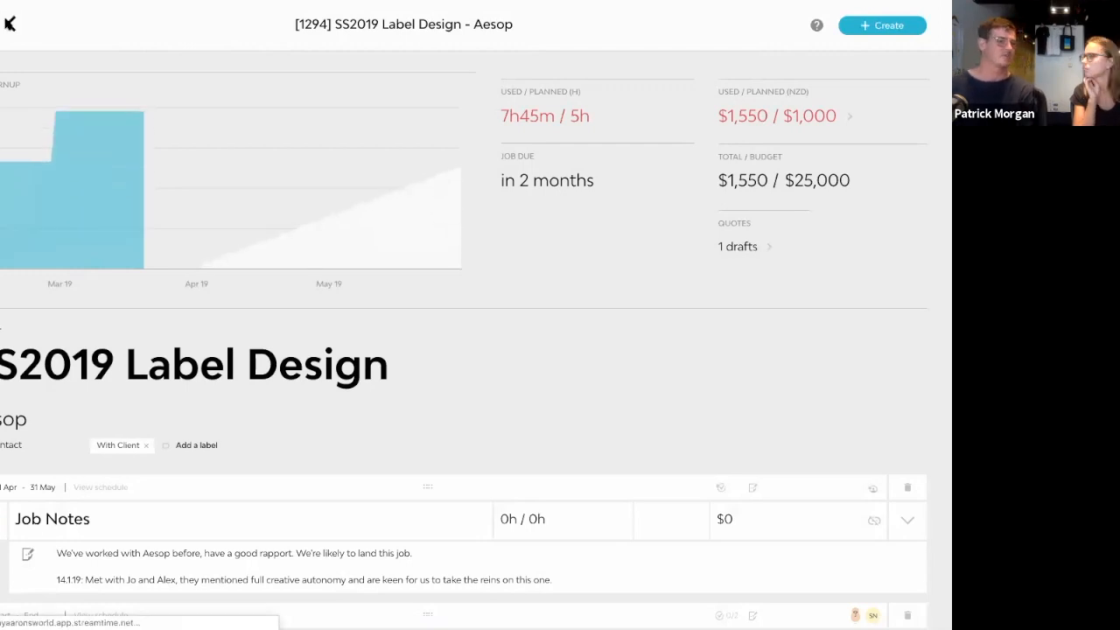
click(8, 24)
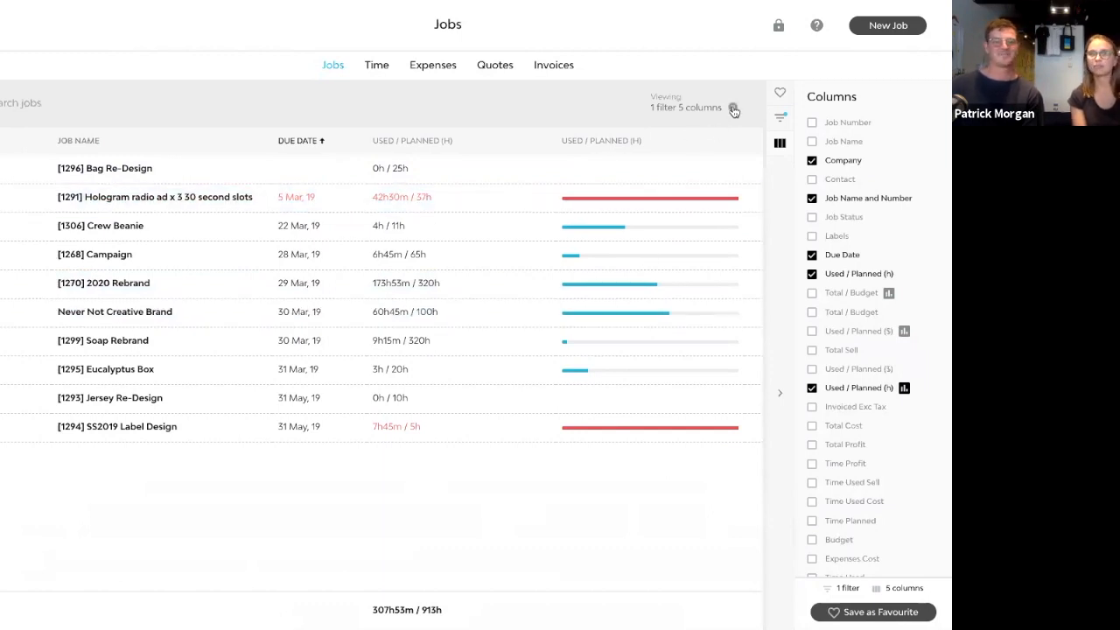
Clear the current filter so the jobs list shows all active jobs.
click(780, 93)
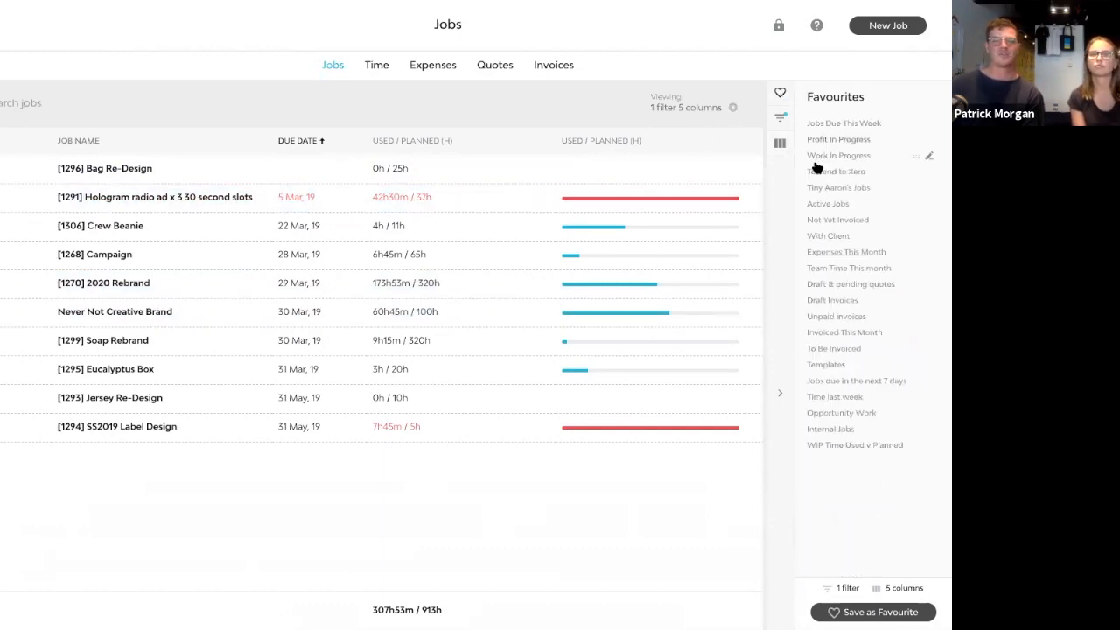
click(733, 108)
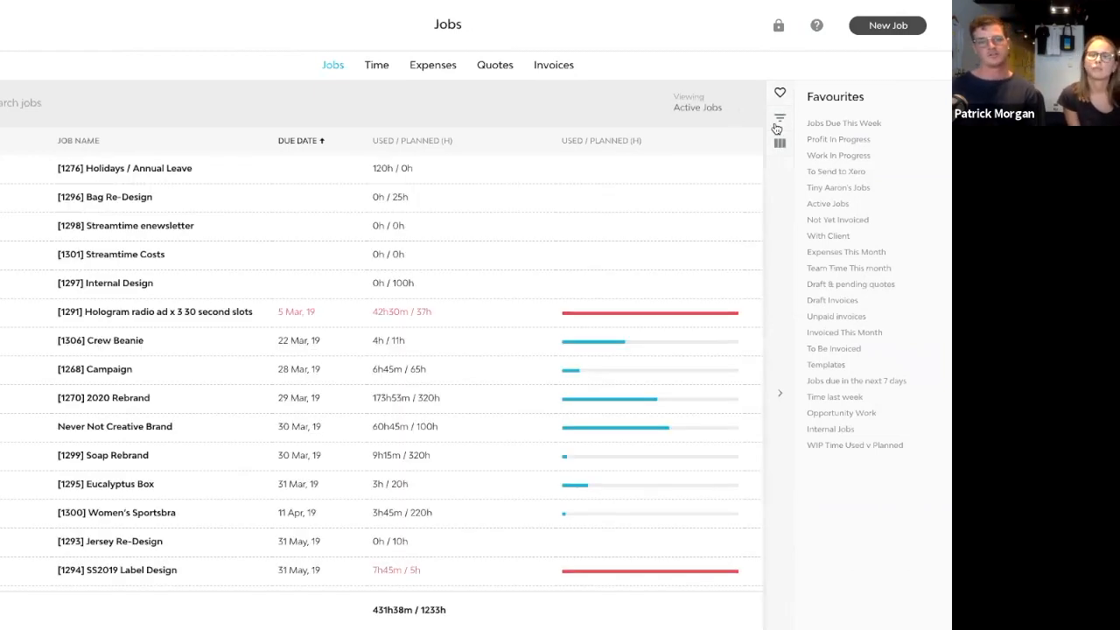
scroll(519, 290, left, 2)
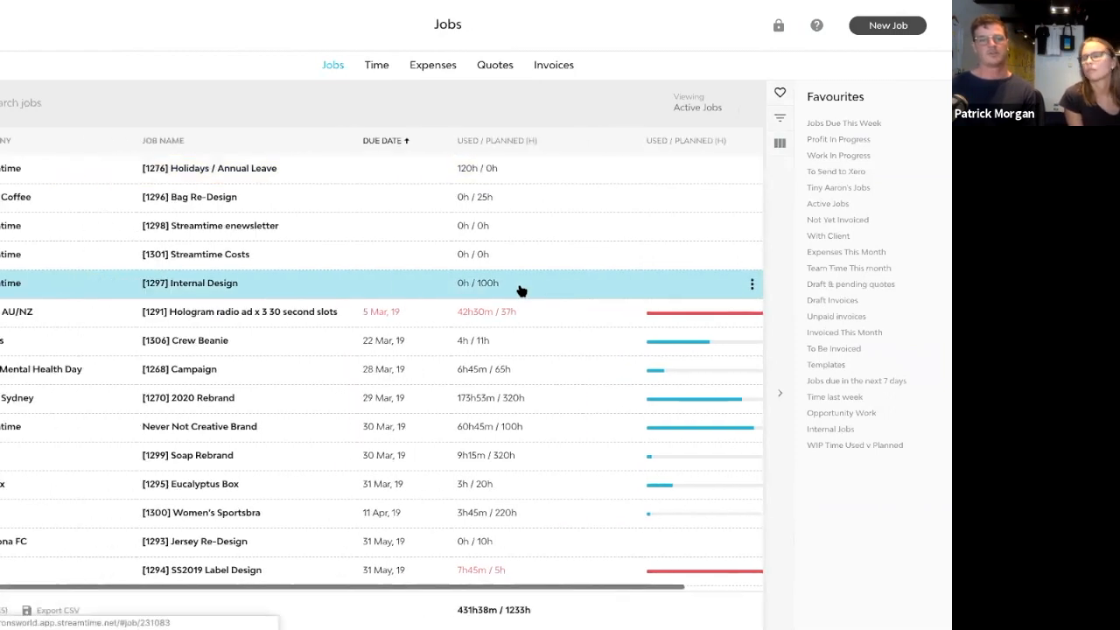
click(781, 121)
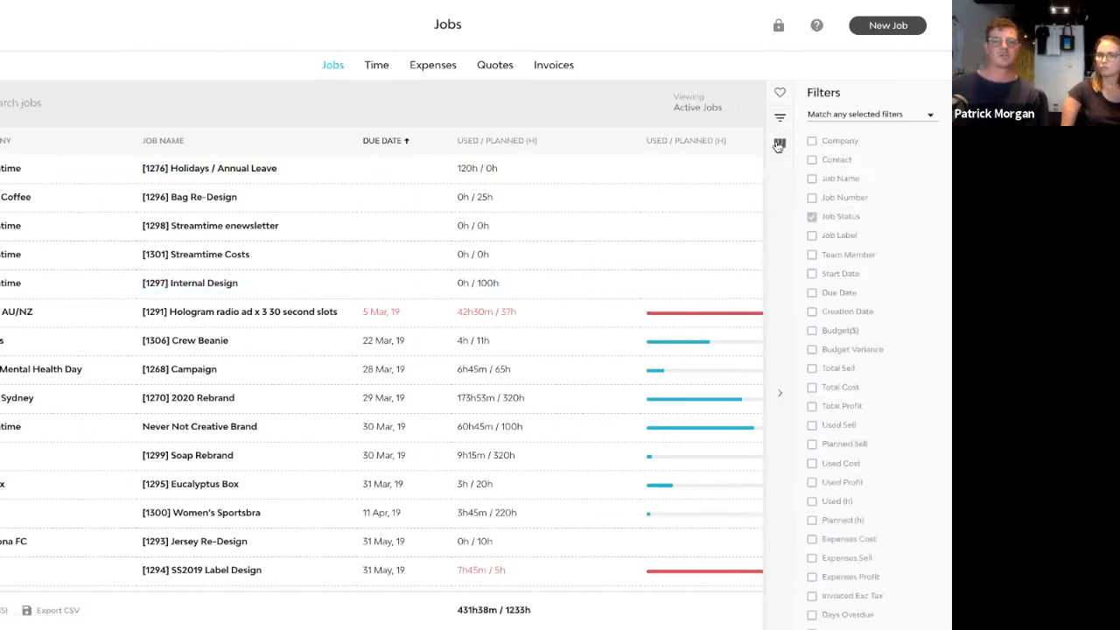
click(832, 234)
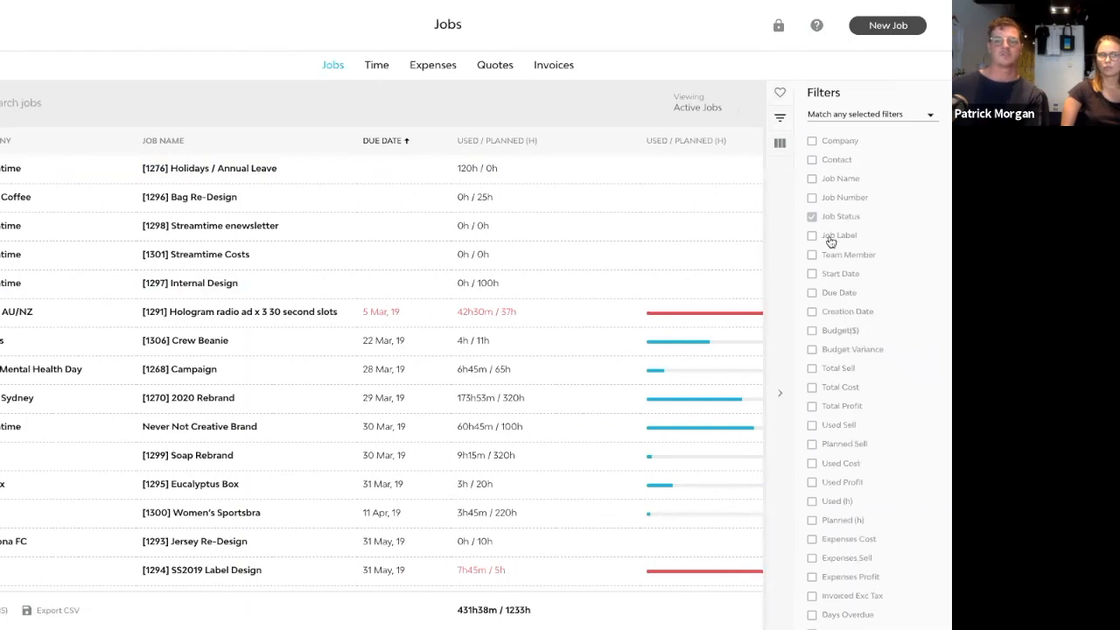
click(831, 236)
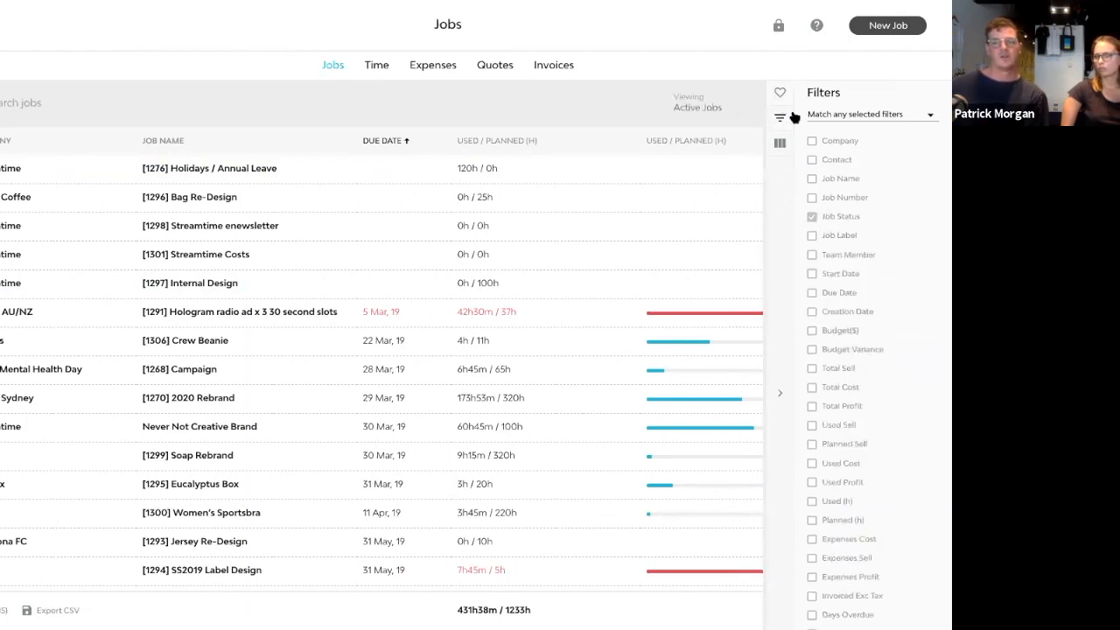
click(840, 237)
click(839, 237)
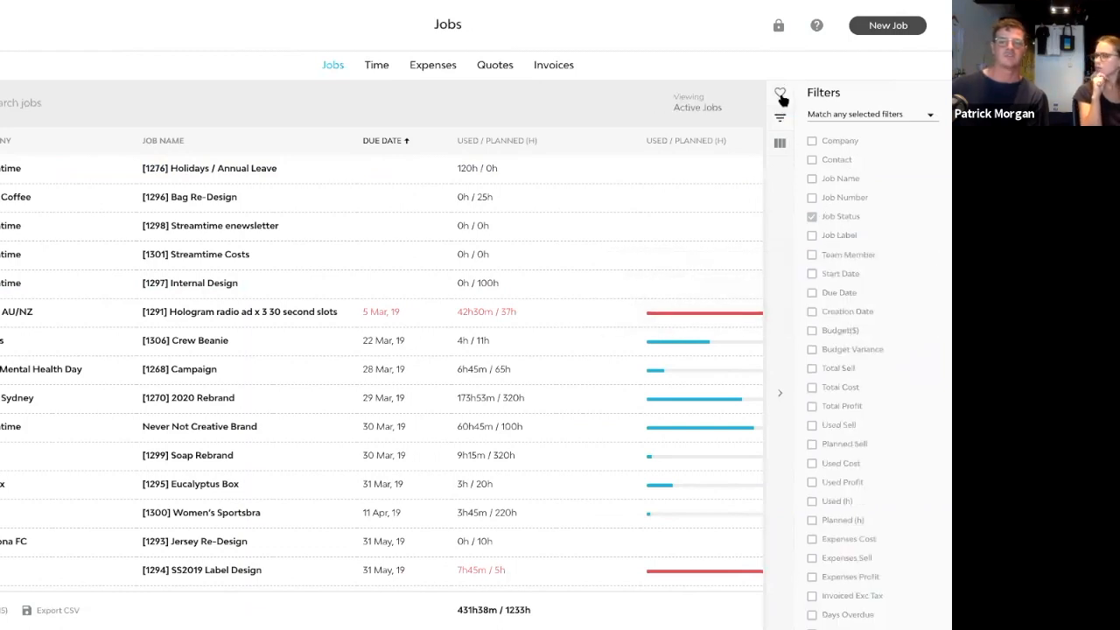
scroll(860, 360, down, 1)
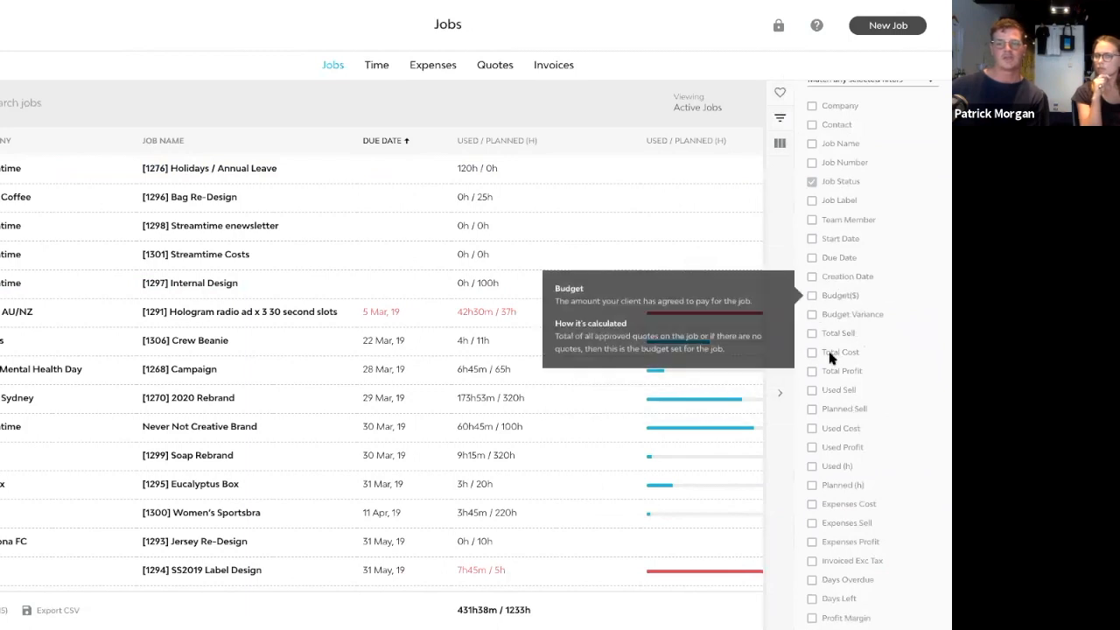
Hide both the numeric and the bar chart Used / Planned (h) columns from the jobs list.
click(779, 146)
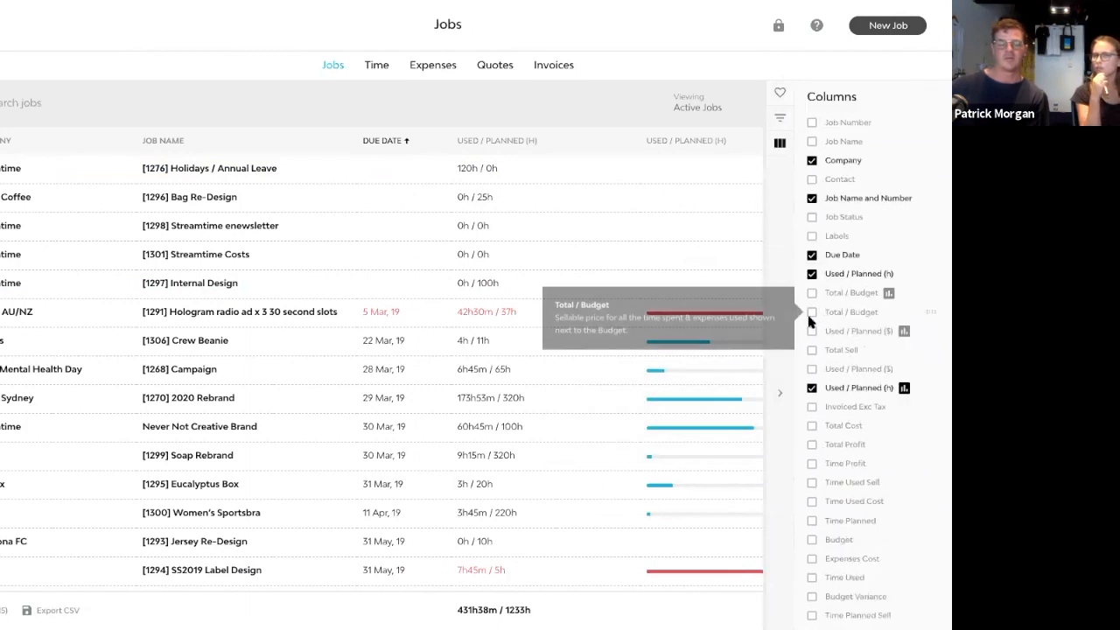
click(812, 274)
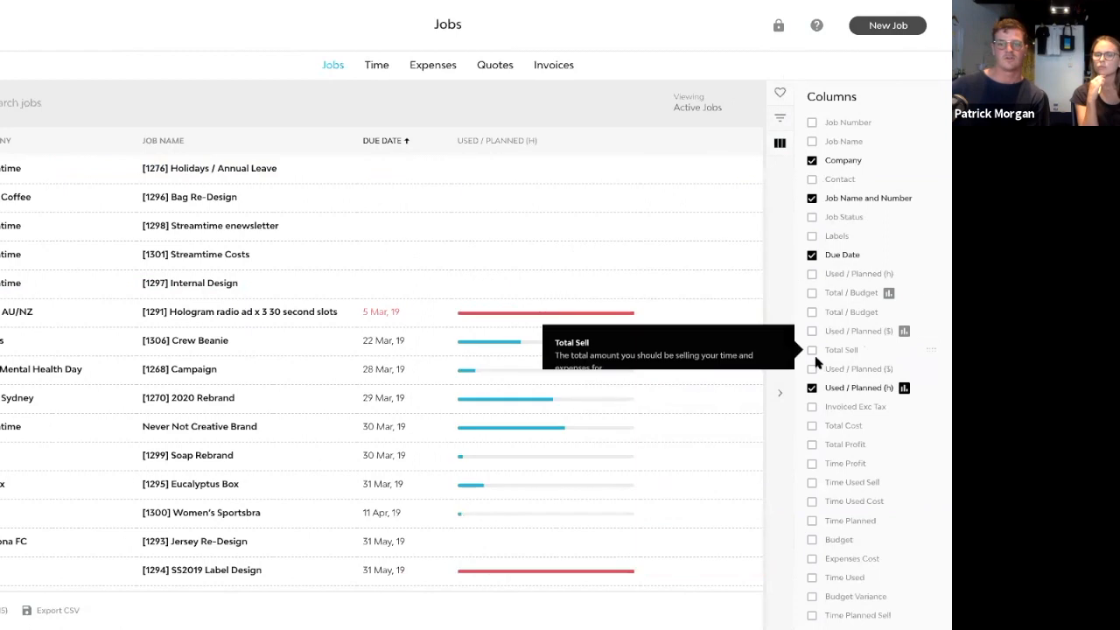
click(812, 388)
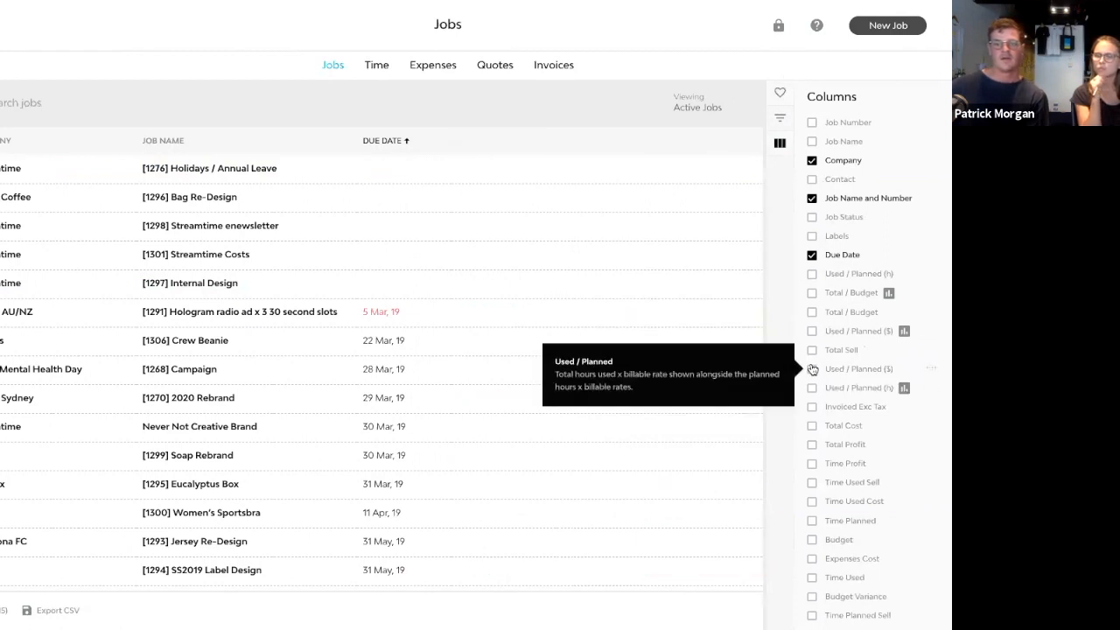
Show the Total Cost, Expenses Cost and Time Used Cost columns in the jobs list.
click(813, 425)
click(811, 564)
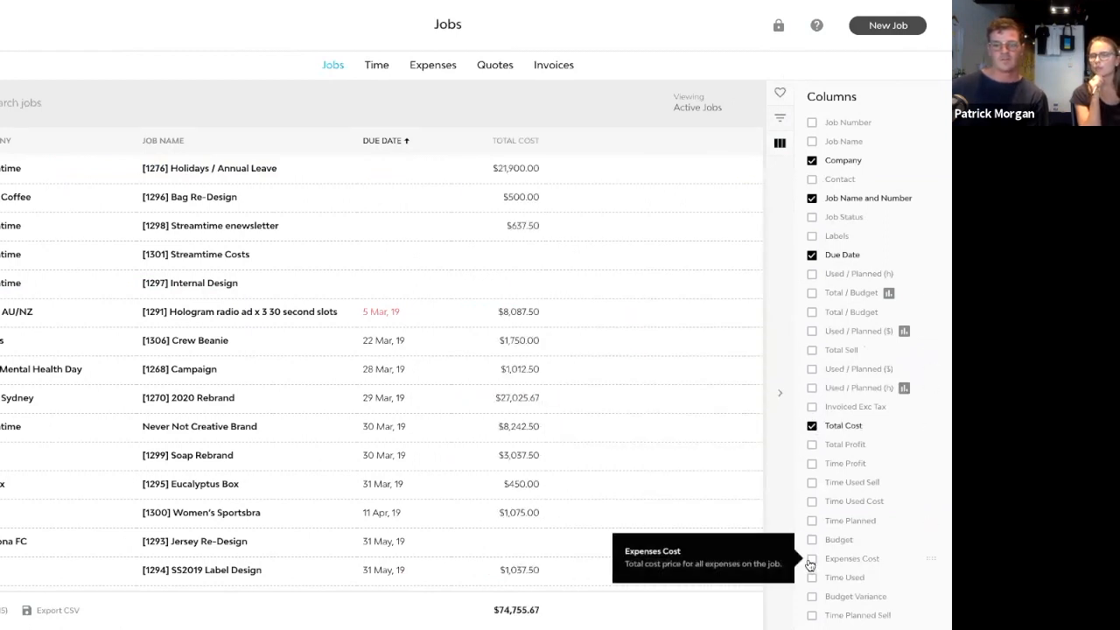
click(812, 507)
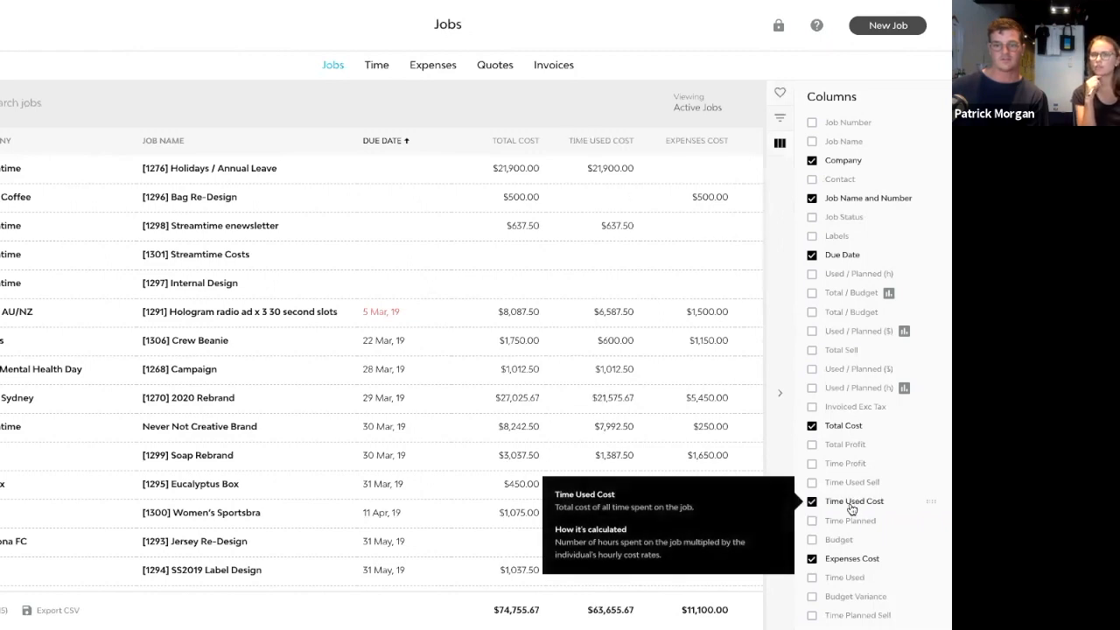
Place Time Used Cost and Expenses Cost ahead of Total Cost, and hide the Due Date column.
drag(930, 499, 930, 406)
drag(930, 556, 924, 424)
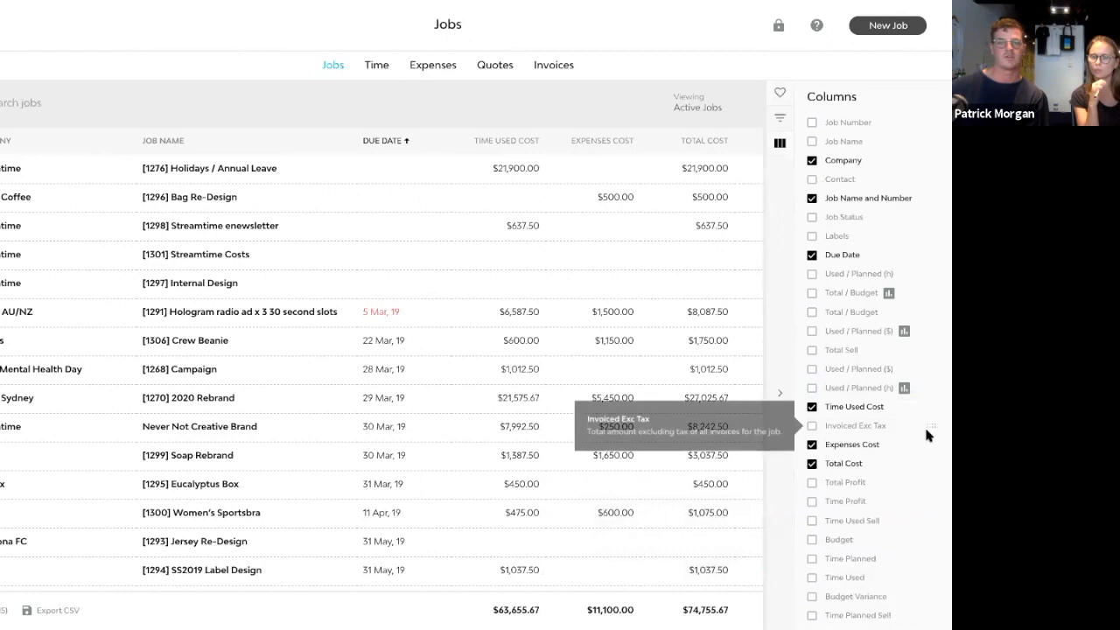
click(812, 255)
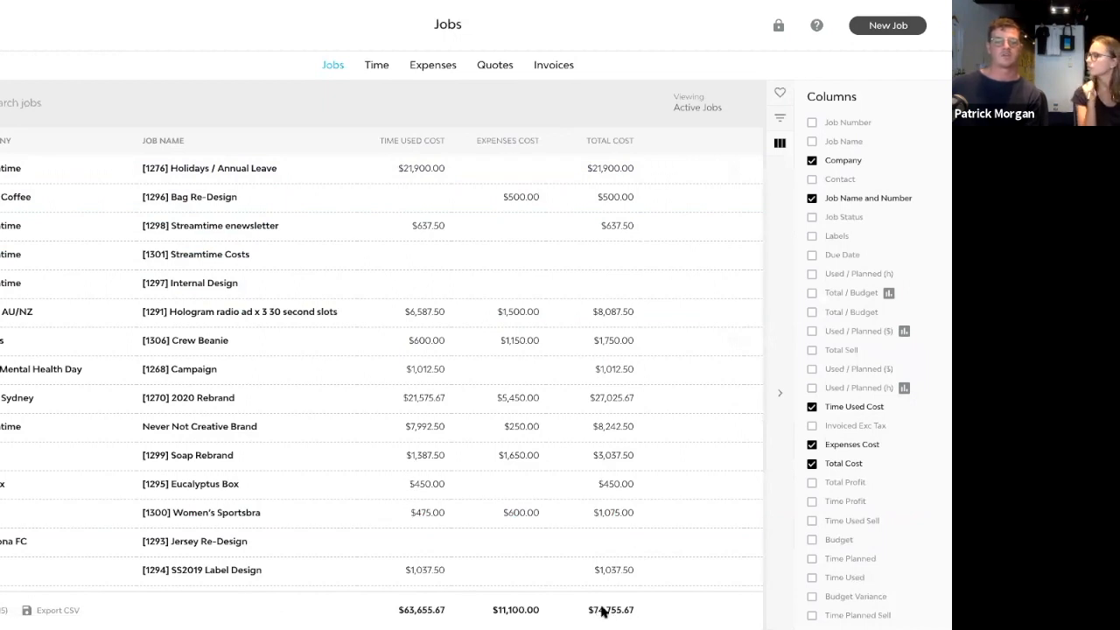
Show the Total Sell column and place it directly after Total Cost.
mouse_move(793, 461)
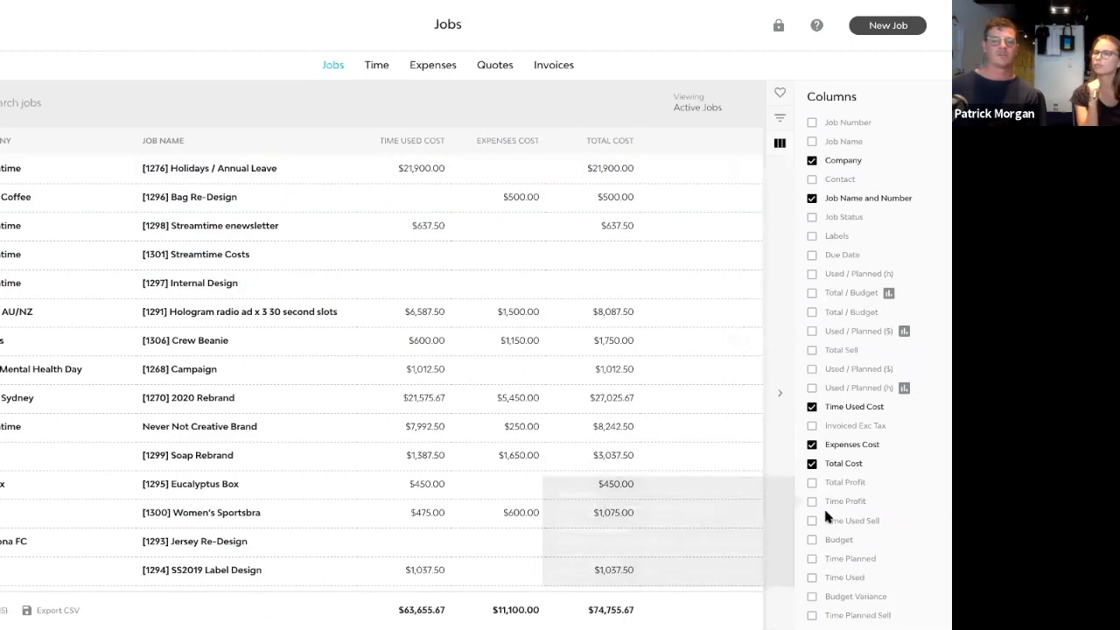
mouse_move(815, 522)
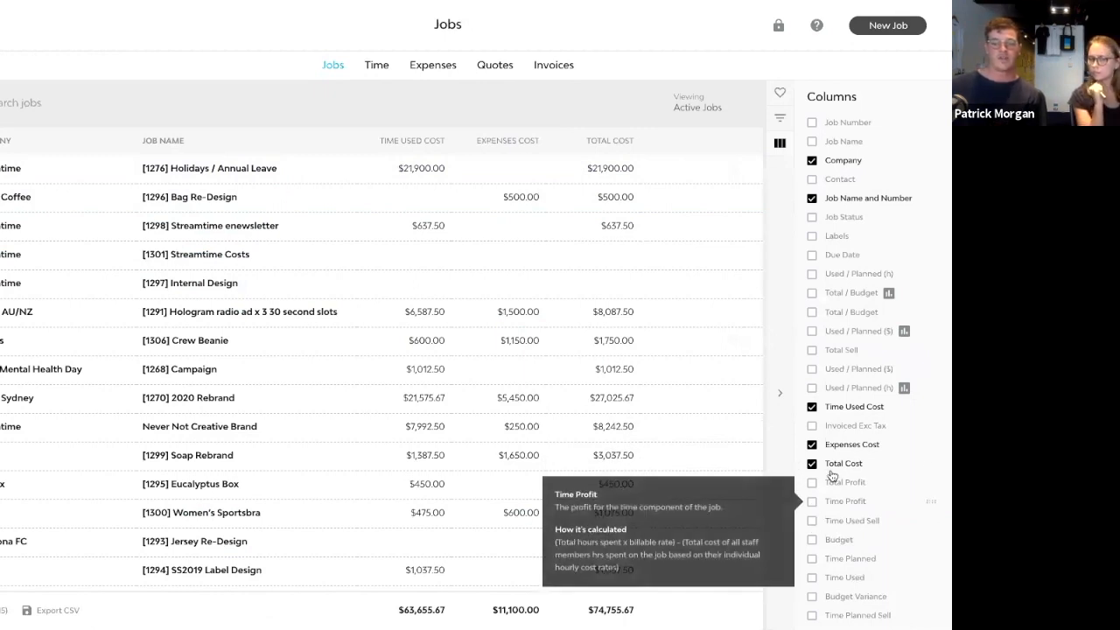
click(811, 350)
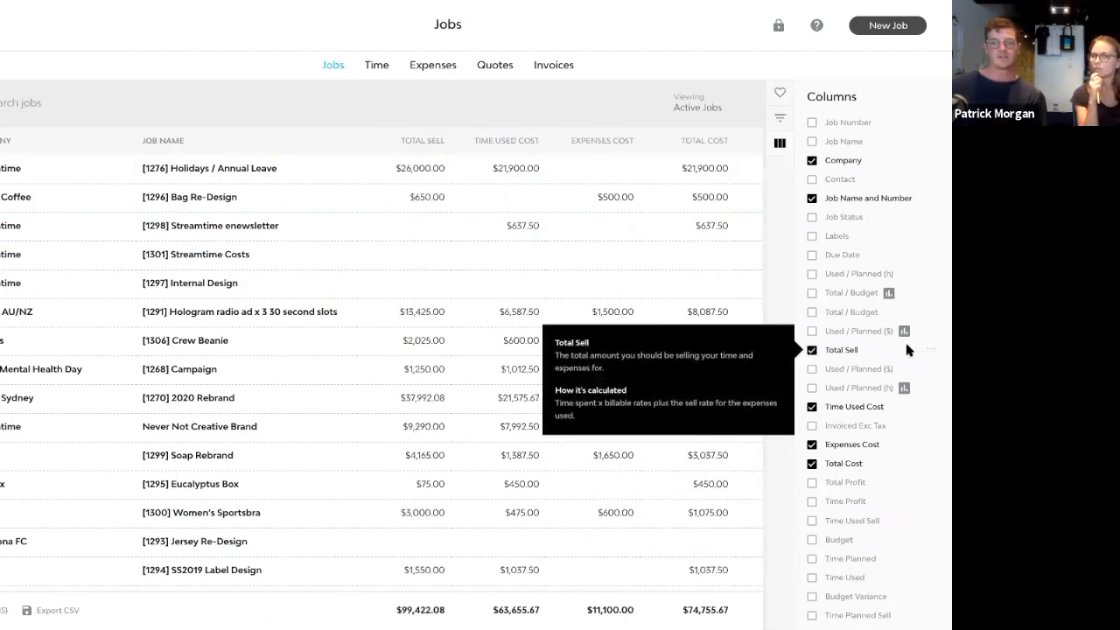
drag(931, 348, 925, 469)
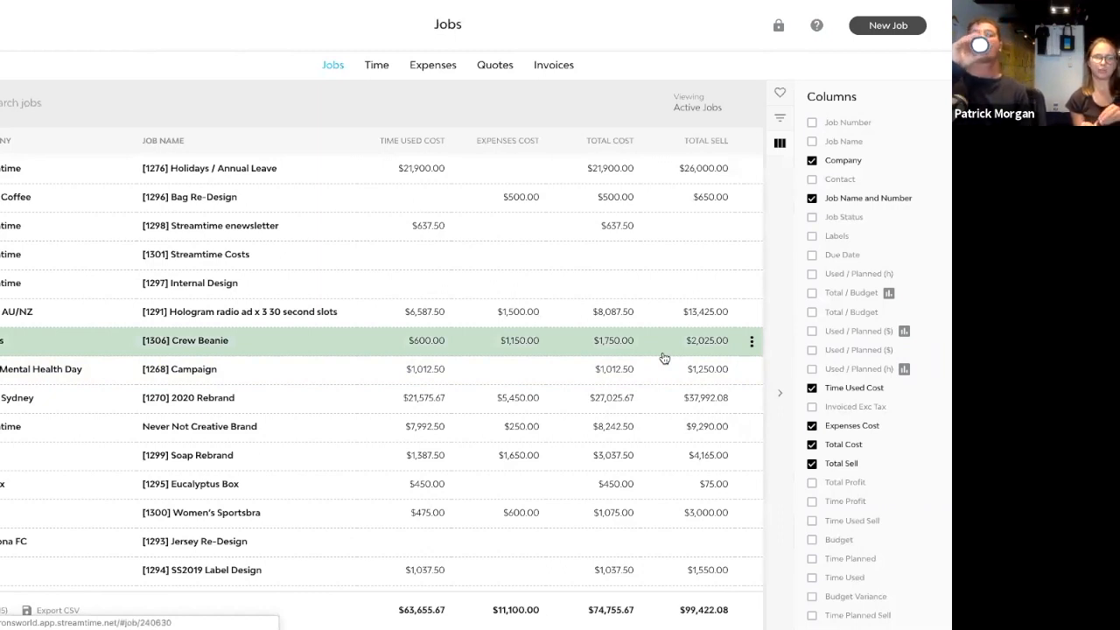
Load the Profit In Progress favourite and examine the filters it uses.
click(781, 95)
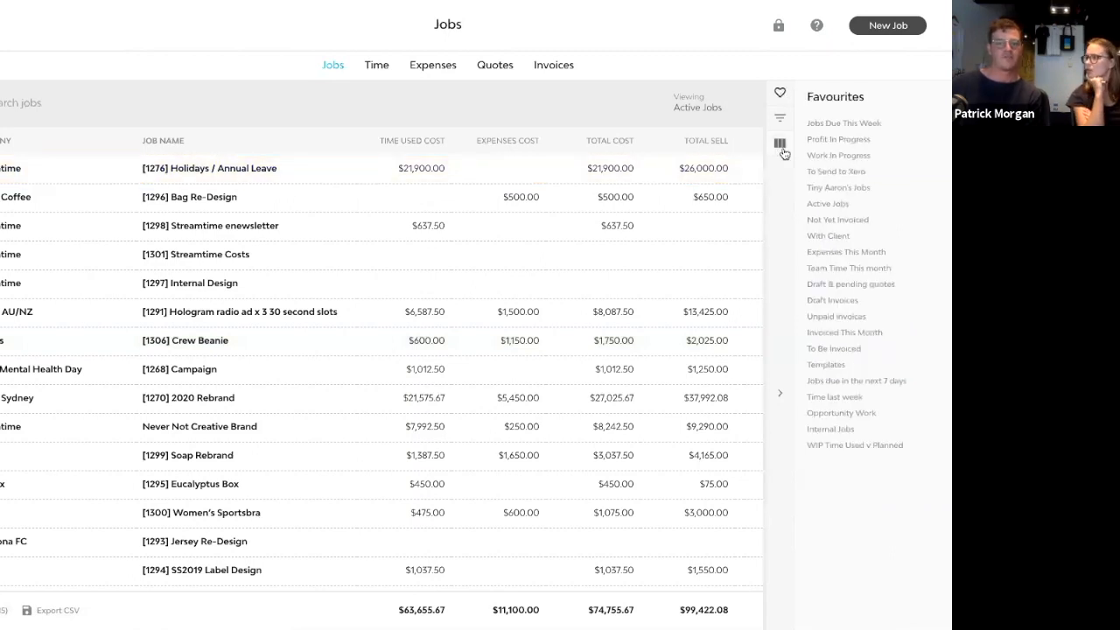
click(834, 141)
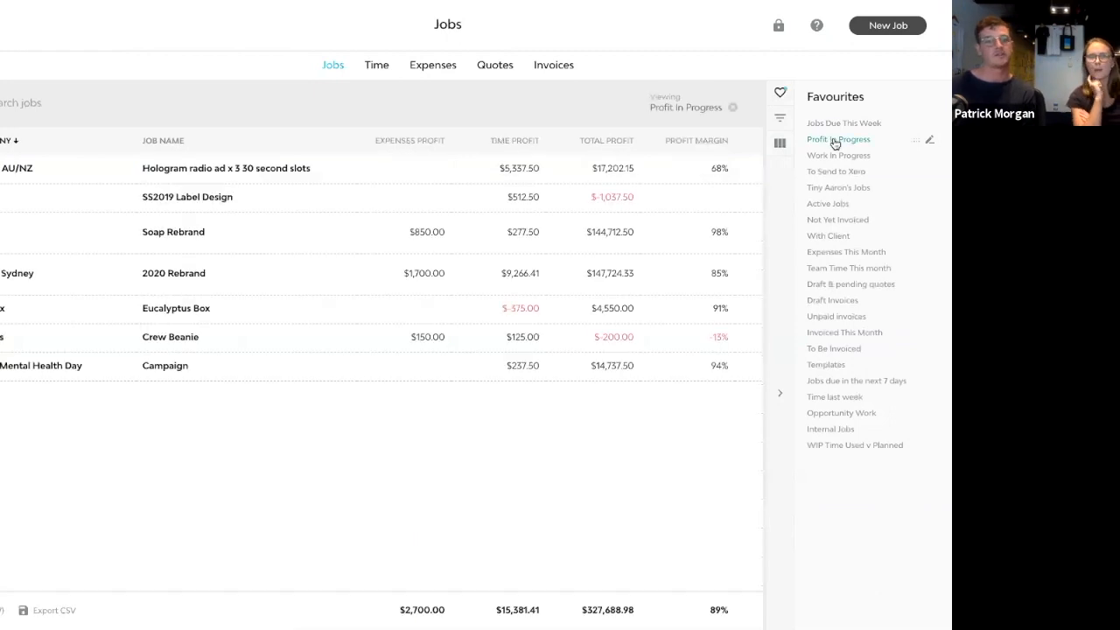
click(785, 120)
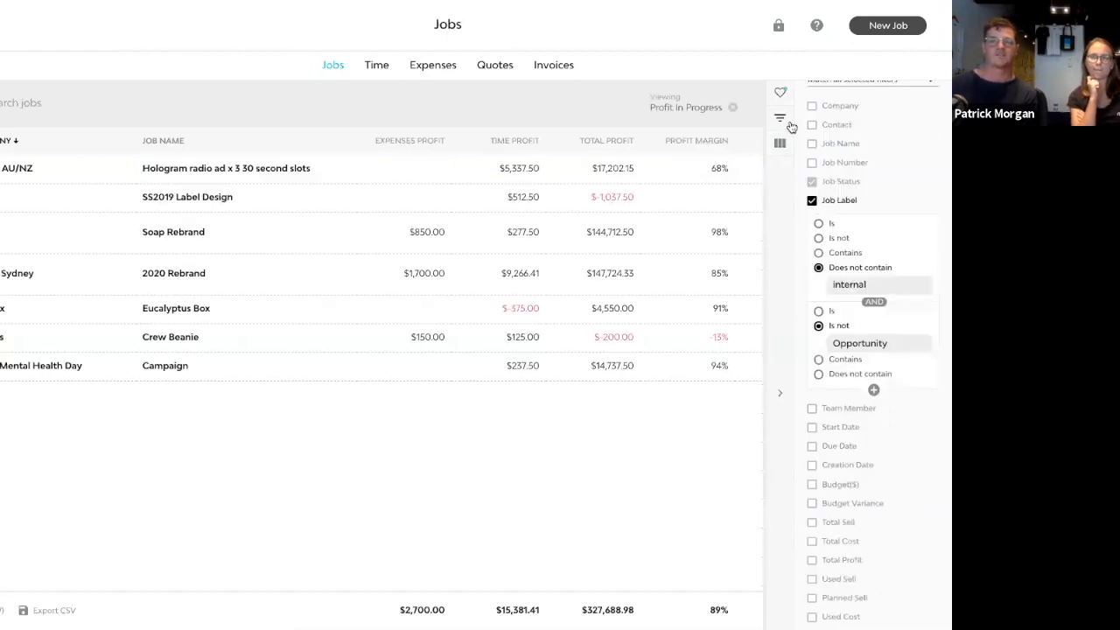
scroll(893, 171, up, 1)
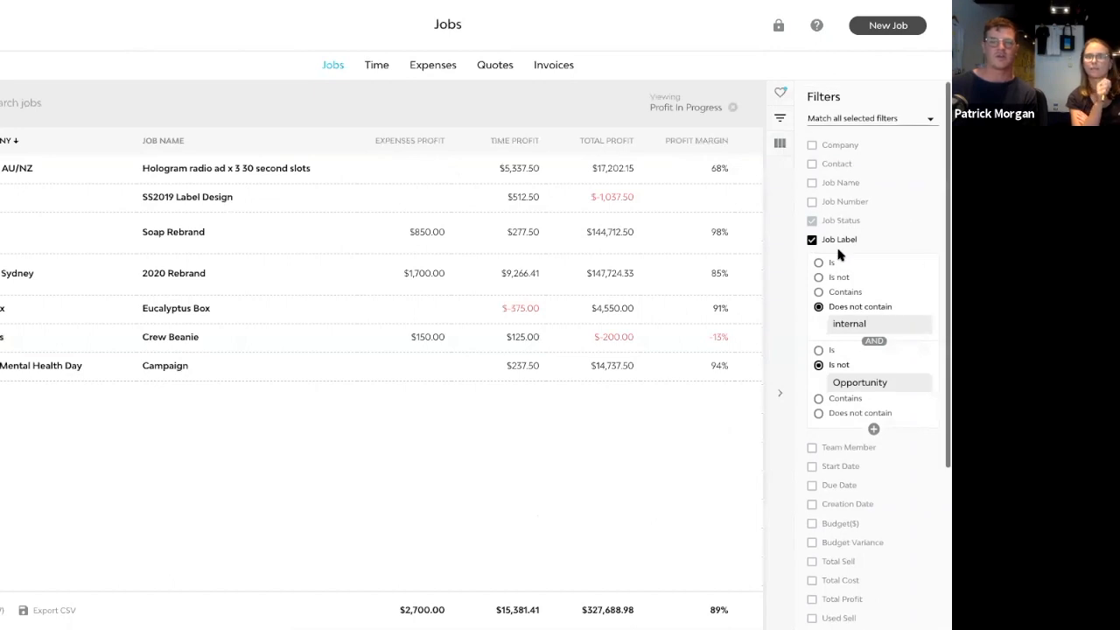
Expand the Job Status filter and examine the status and label conditions behind the Profit In Progress favourite.
click(850, 220)
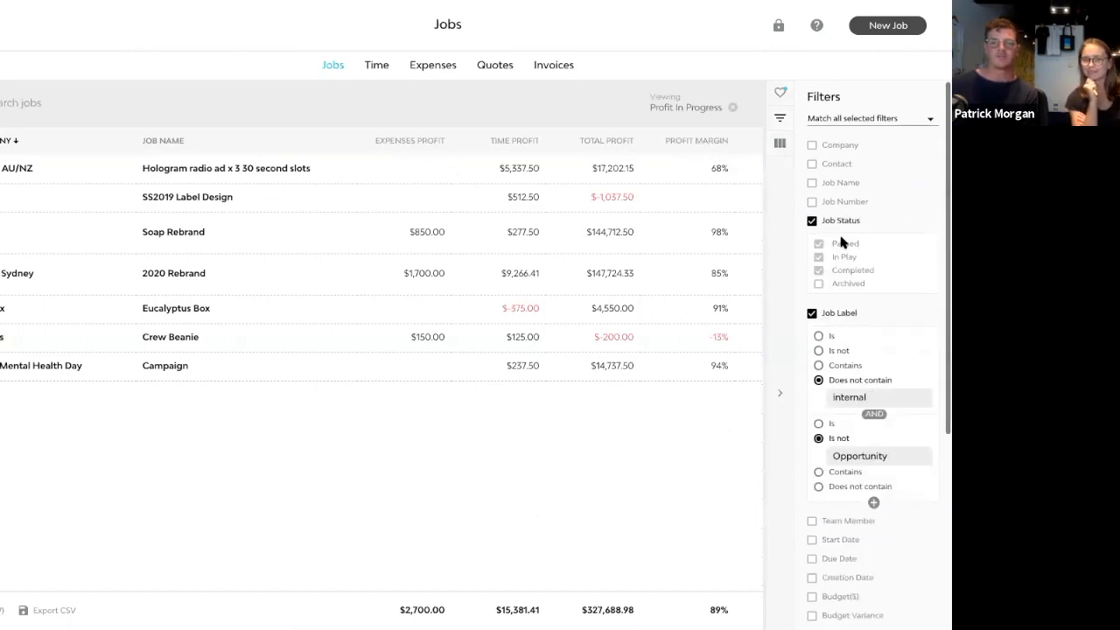
scroll(872, 225, down, 2)
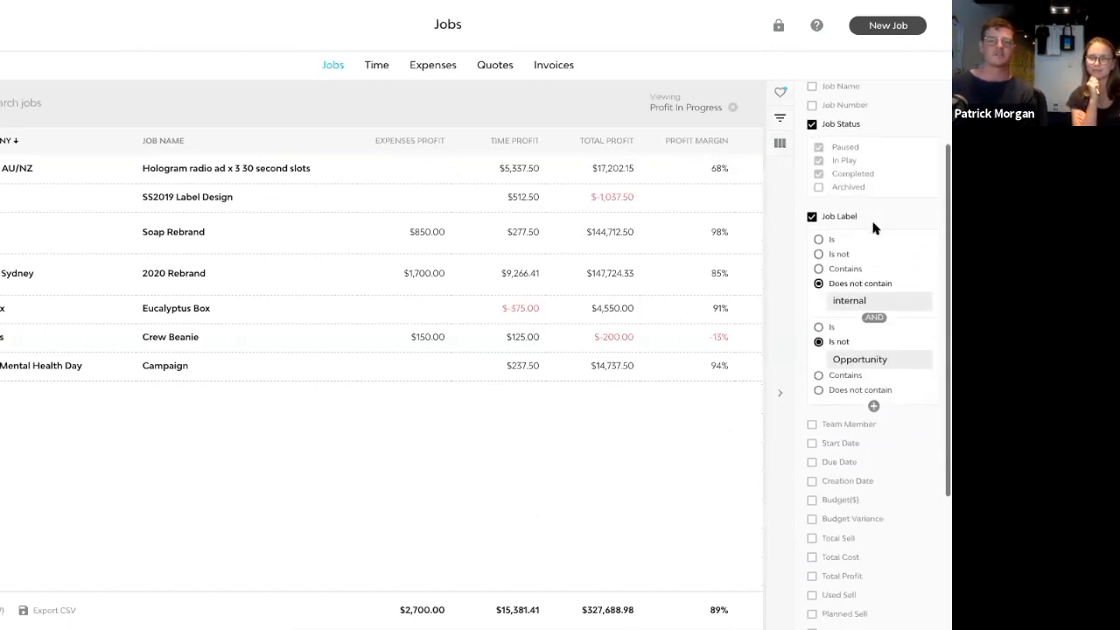
scroll(853, 241, down, 3)
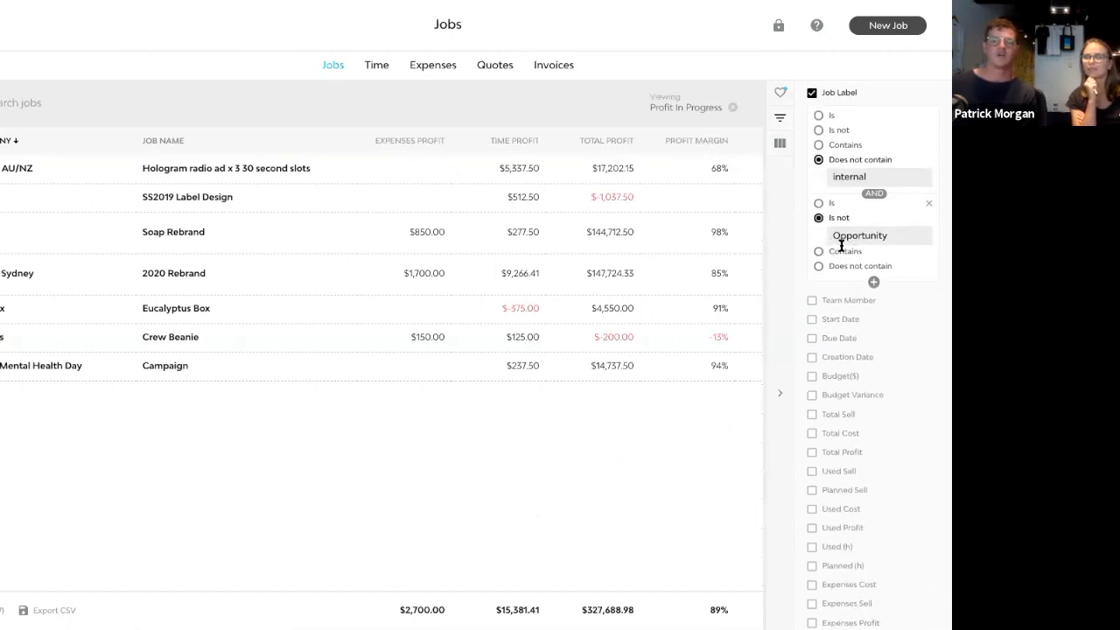
scroll(839, 244, down, 1)
scroll(858, 283, up, 2)
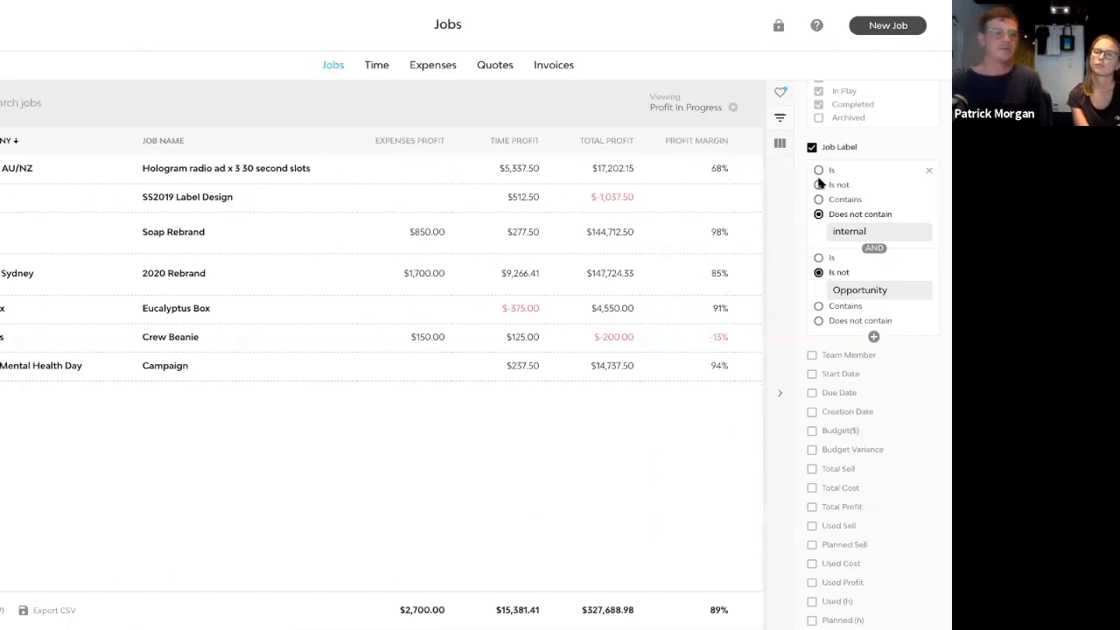
scroll(819, 182, up, 2)
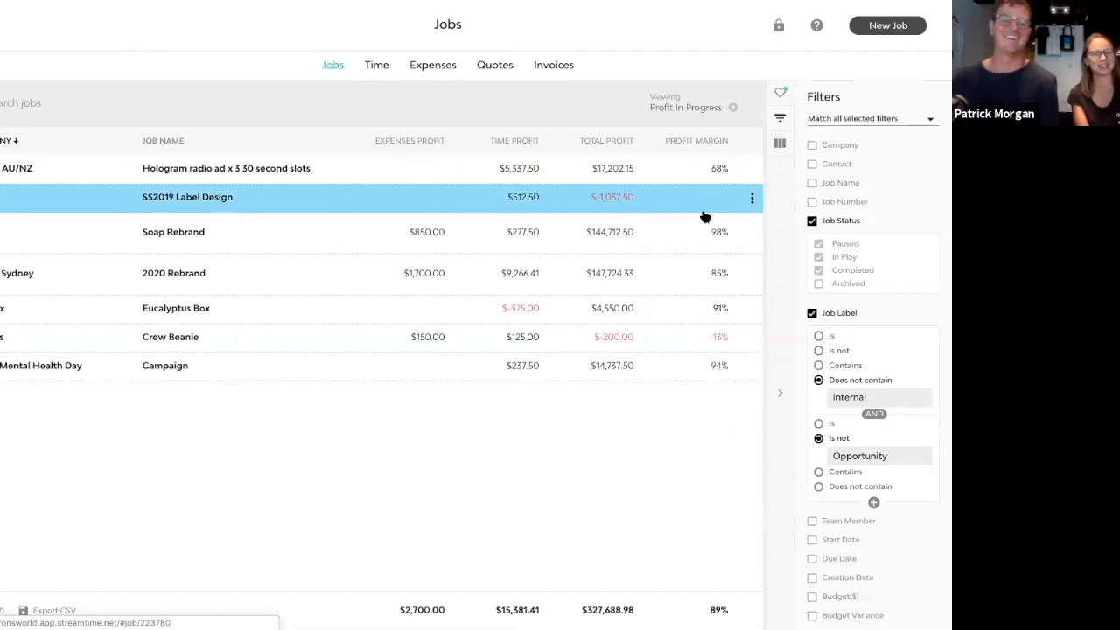
Review the profit figures of the listed jobs and check which columns the Profit In Progress view uses.
click(646, 232)
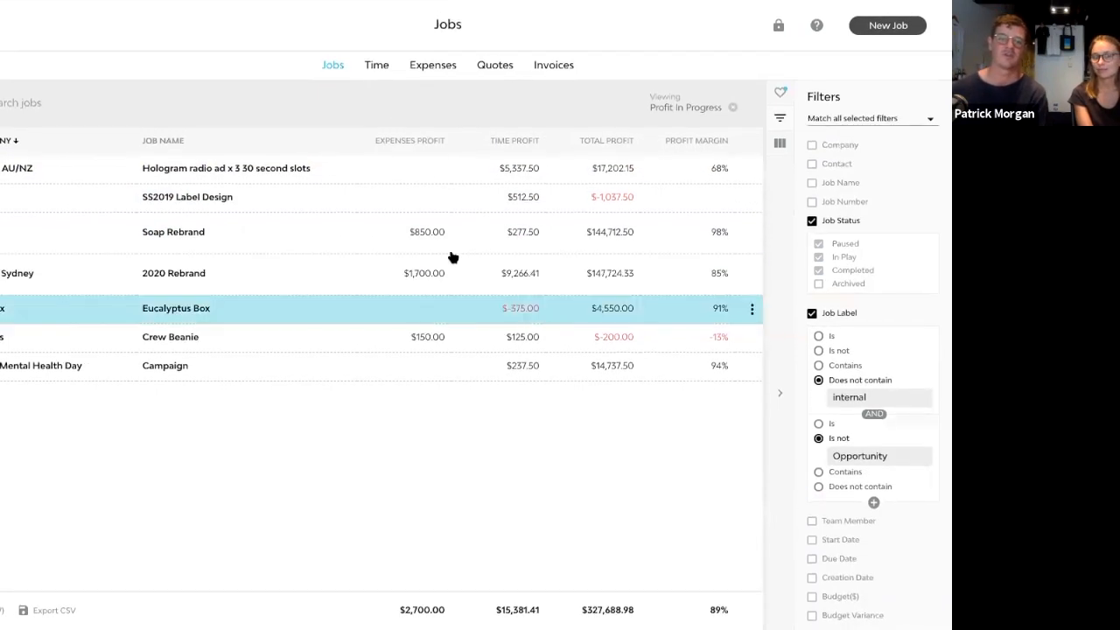
click(509, 270)
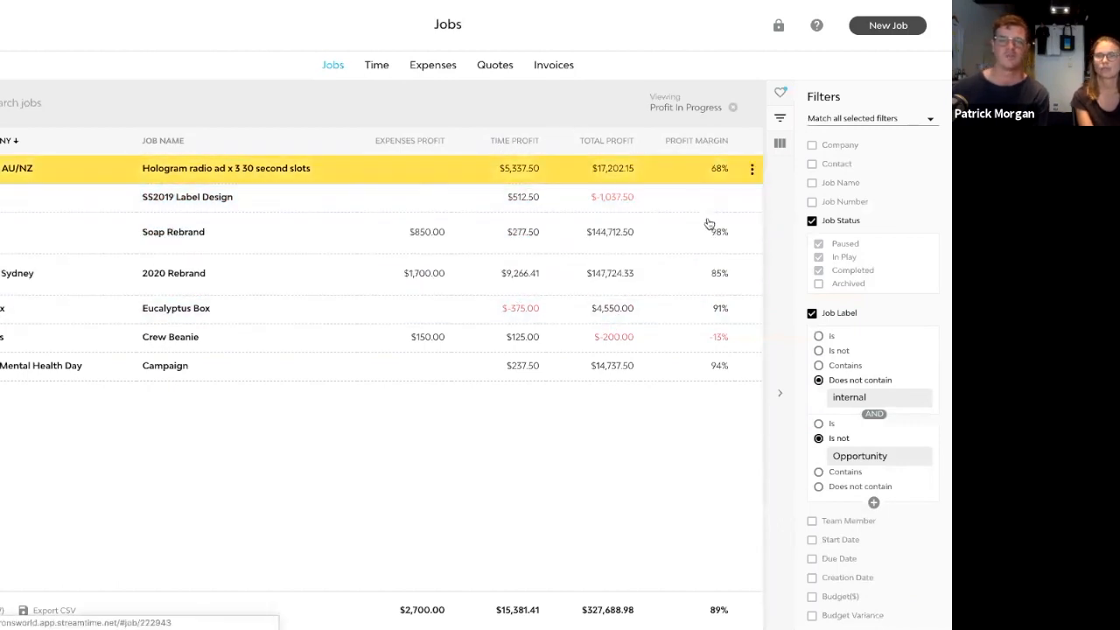
click(780, 143)
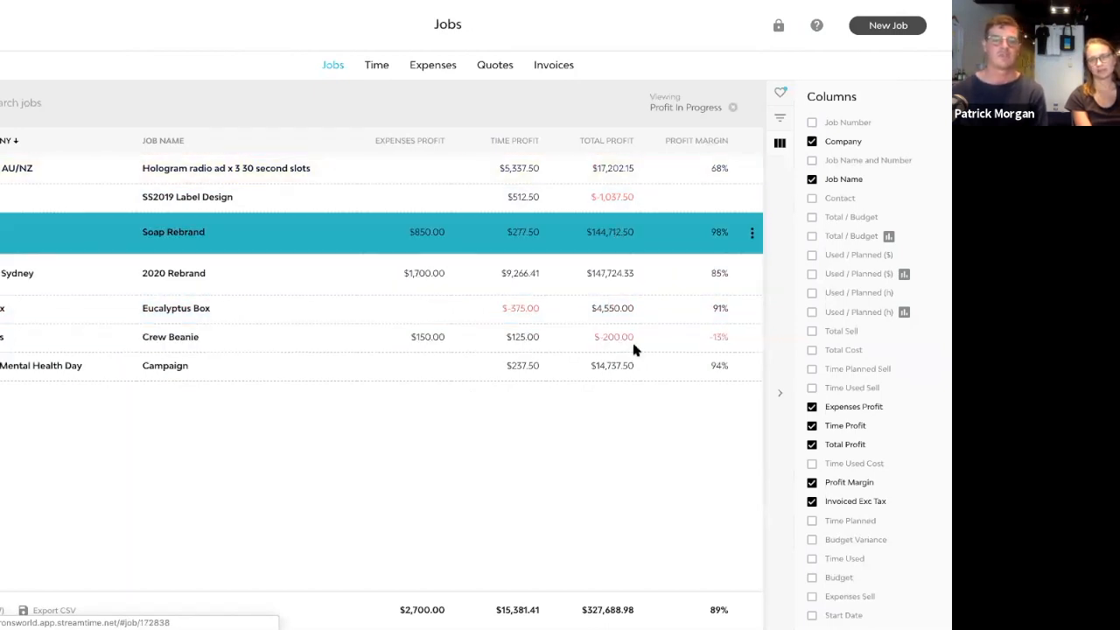
mouse_move(842, 448)
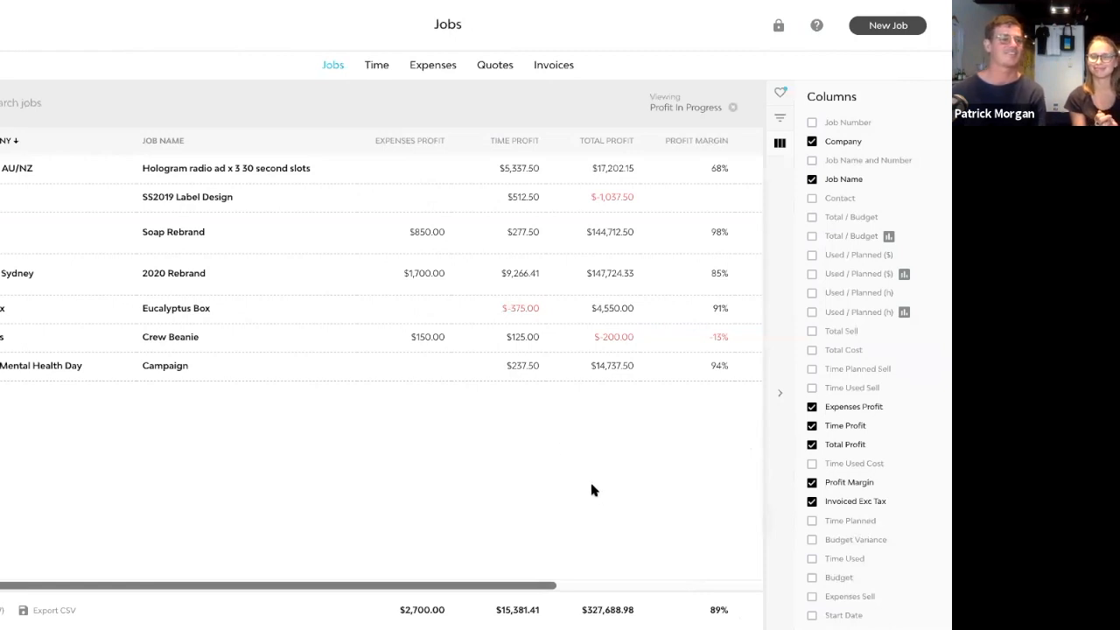
Load the Internal Jobs favourite in the jobs list.
click(780, 92)
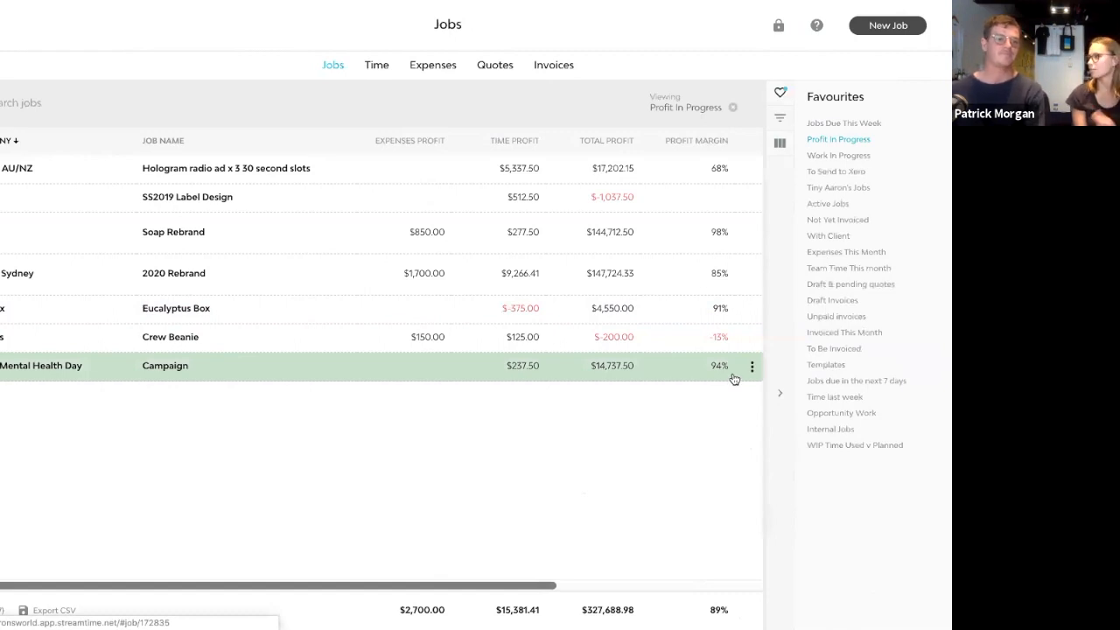
click(836, 429)
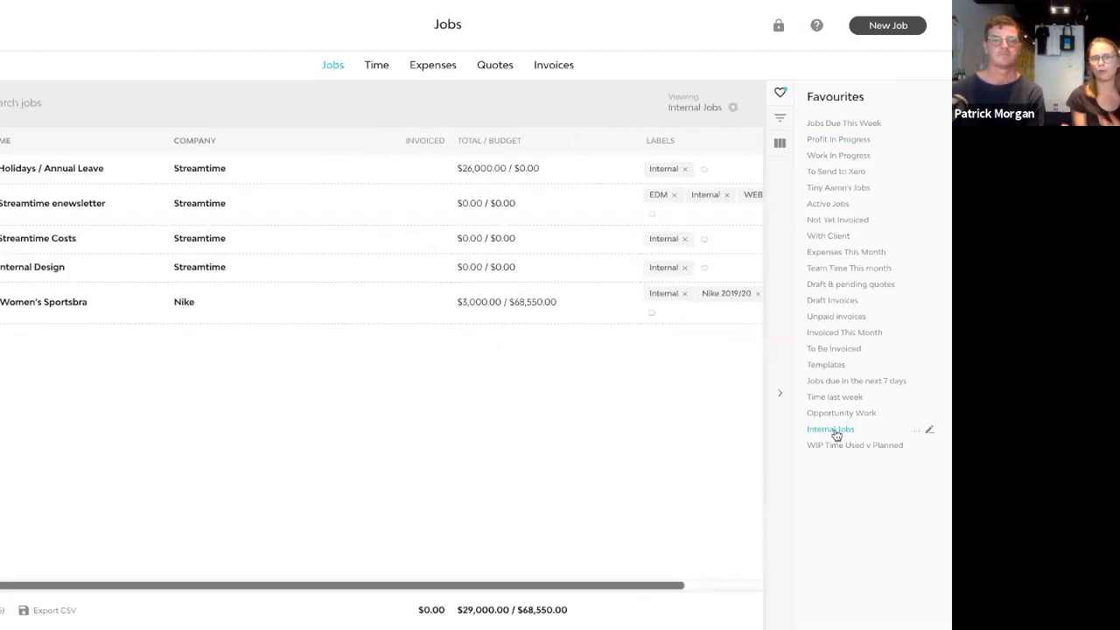
Switch to the Time list and filter it to job labels that contain Internal.
click(389, 76)
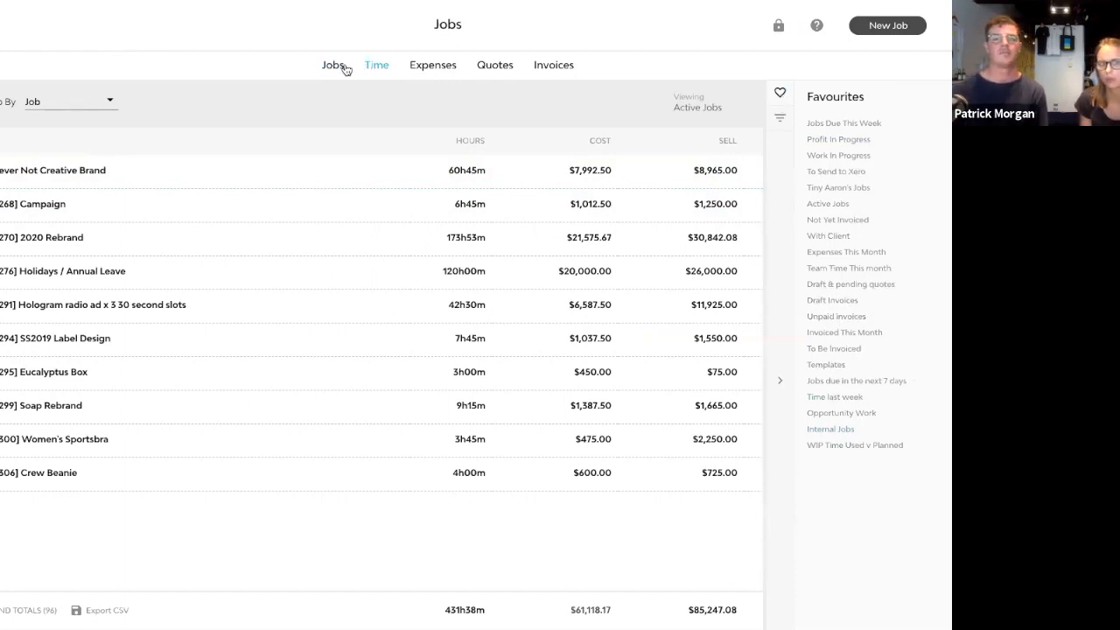
click(780, 117)
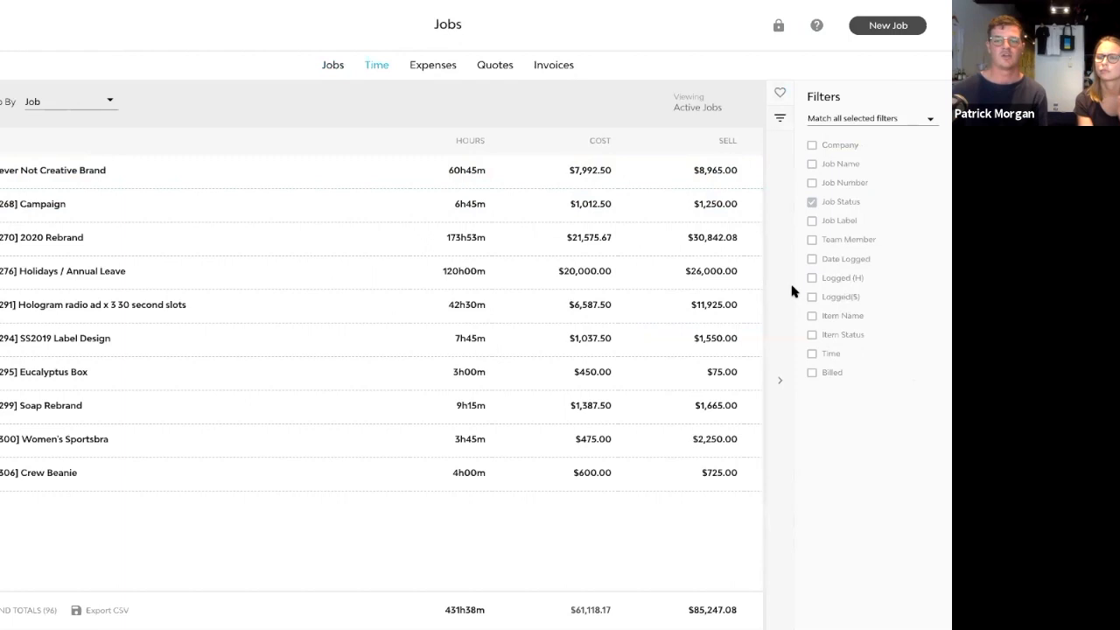
click(838, 221)
click(853, 259)
text(inter)
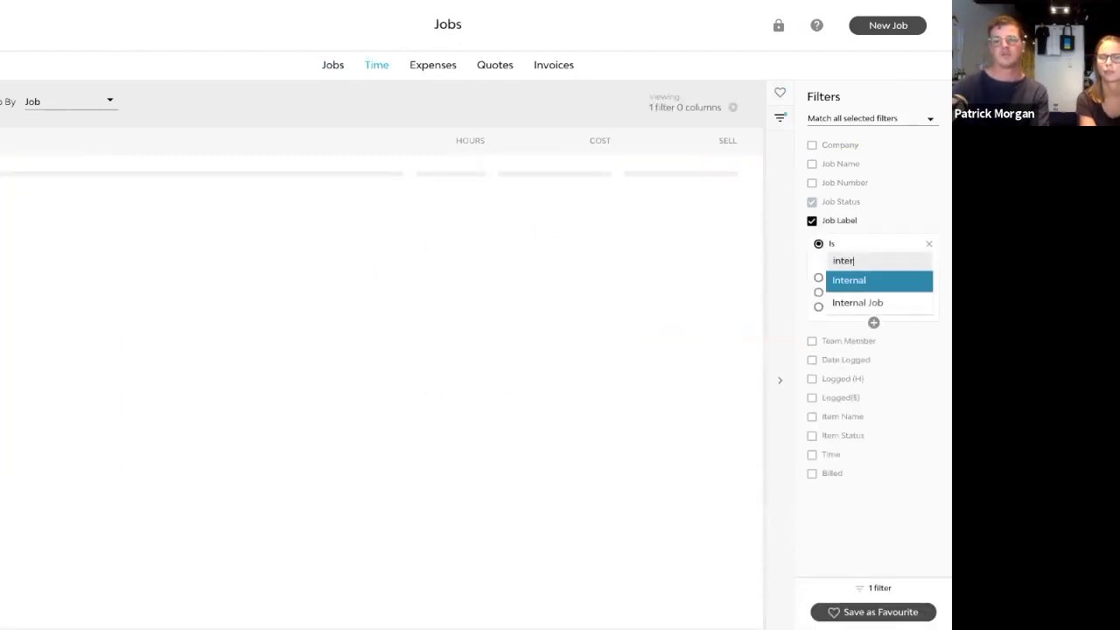
key(Return)
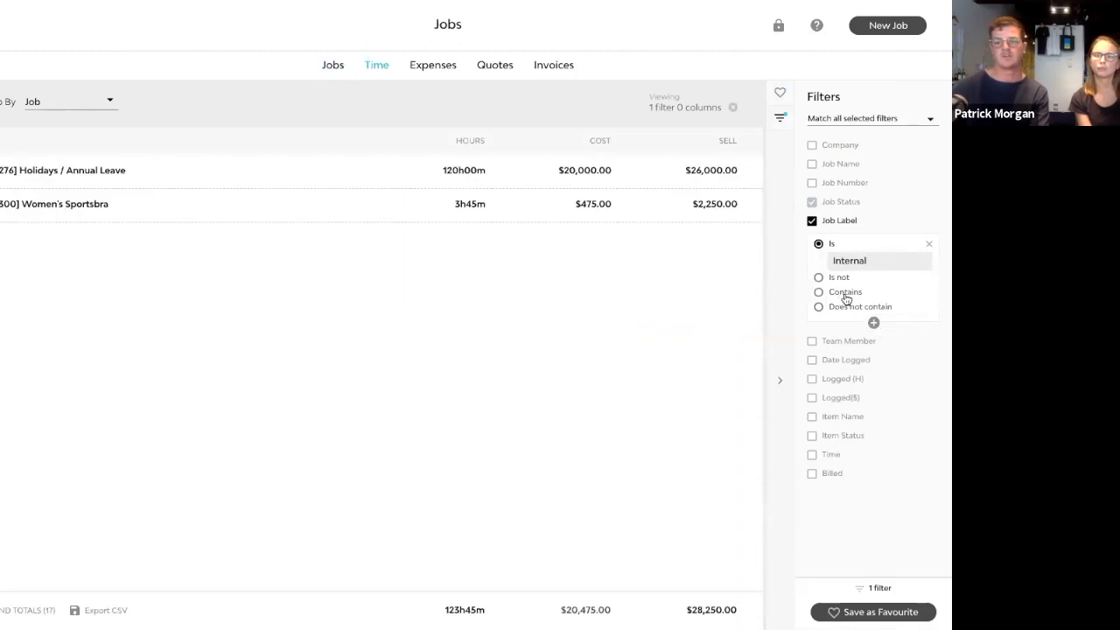
click(845, 296)
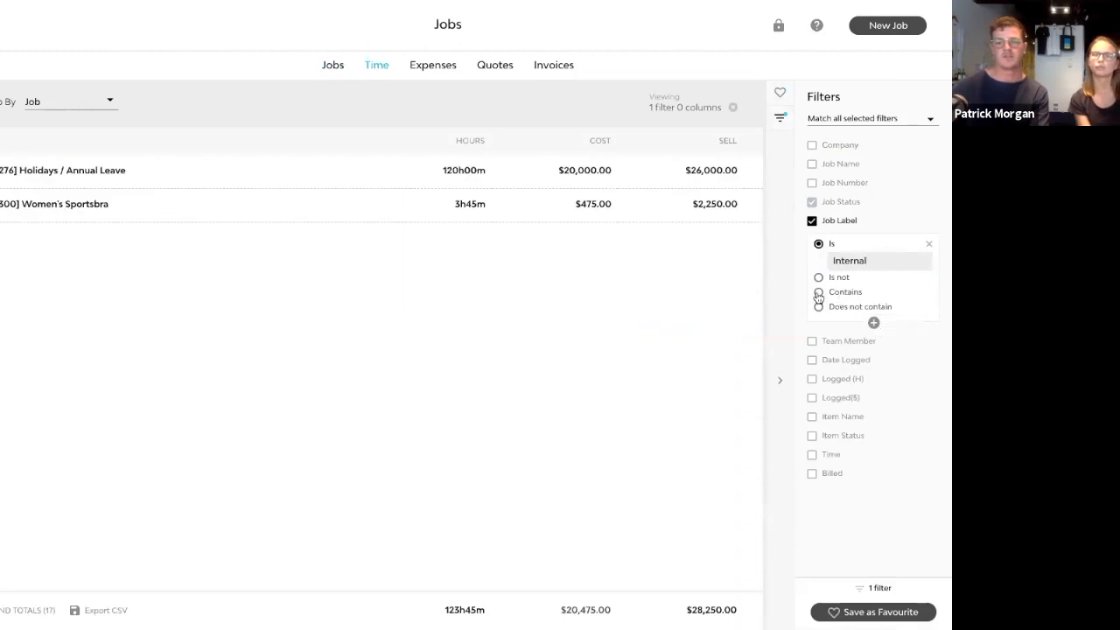
Add a second Job Label condition set to Is Pro Bono.
click(873, 322)
text(non)
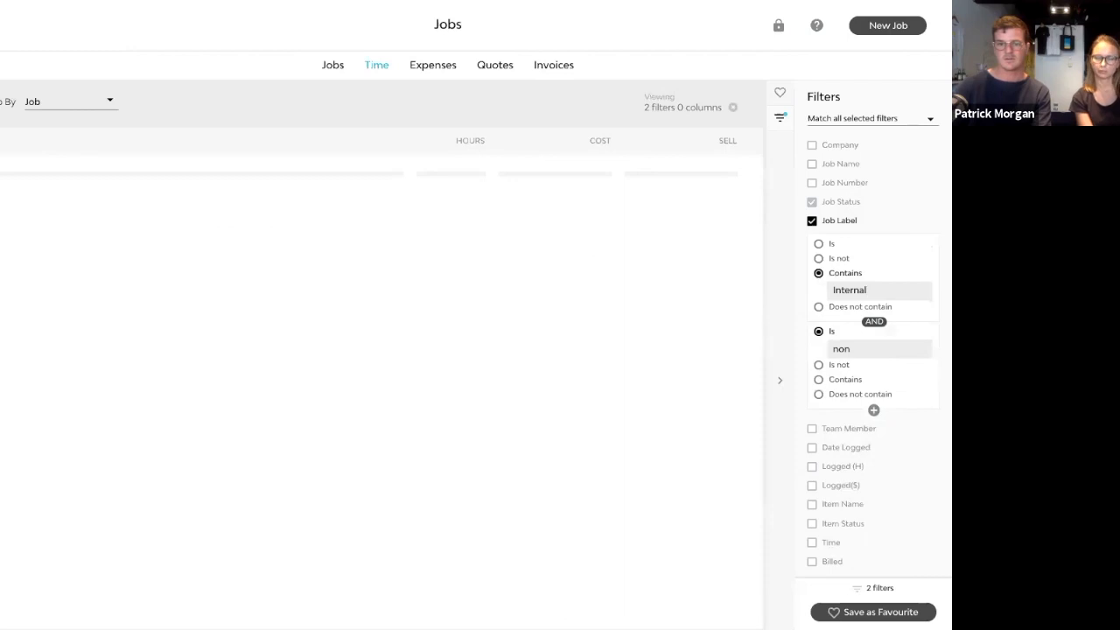
key(BackSpace)
key(Down)
key(Down)
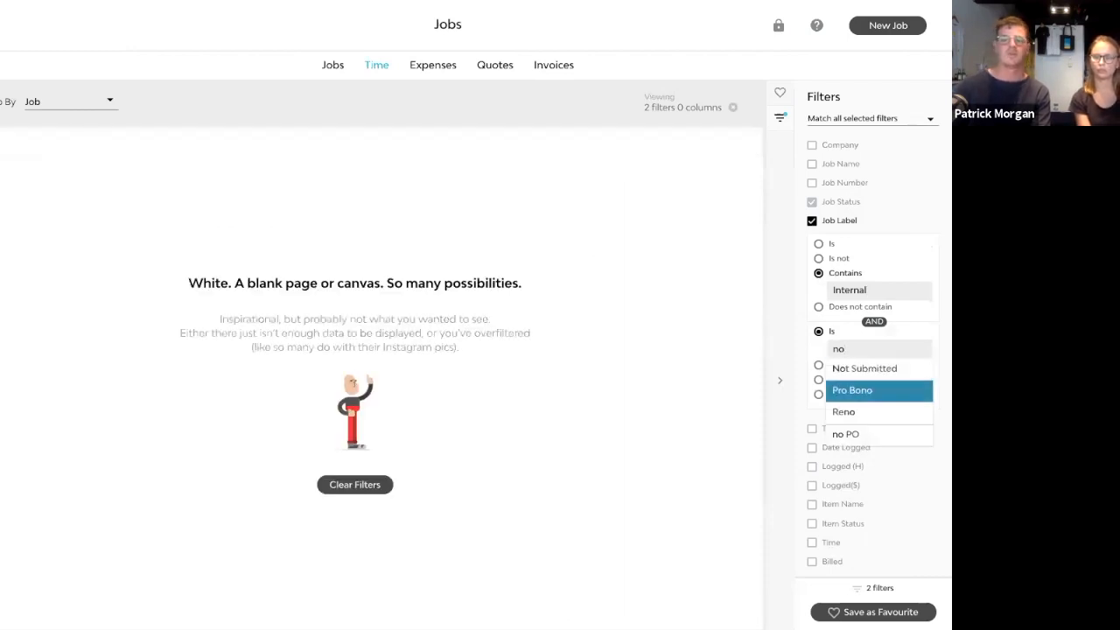
key(Return)
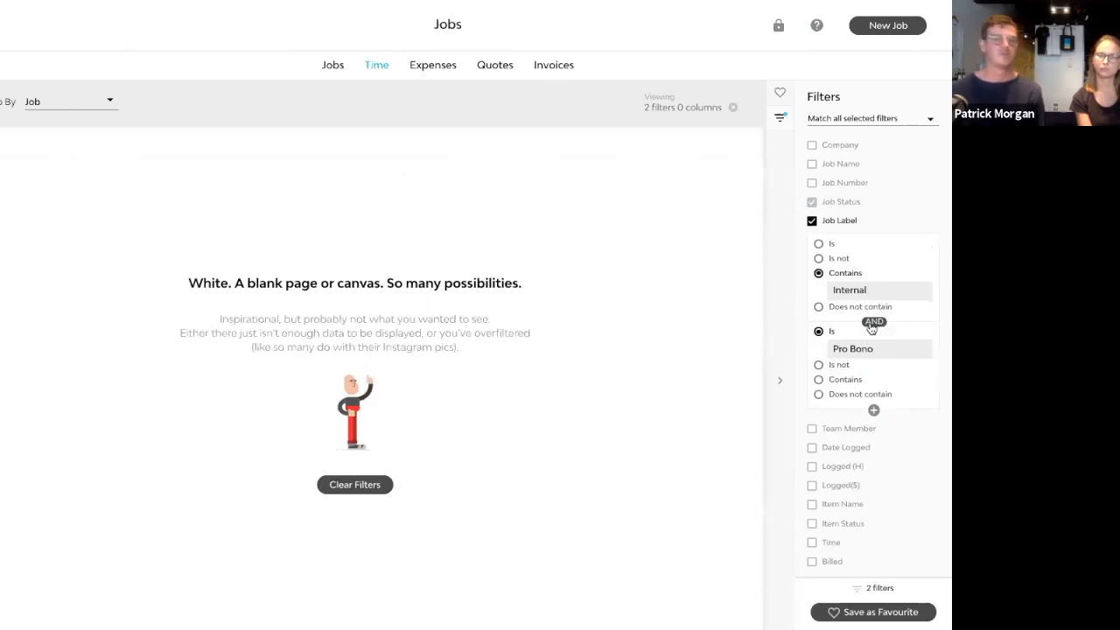
click(849, 203)
click(819, 264)
click(820, 252)
click(819, 239)
click(819, 225)
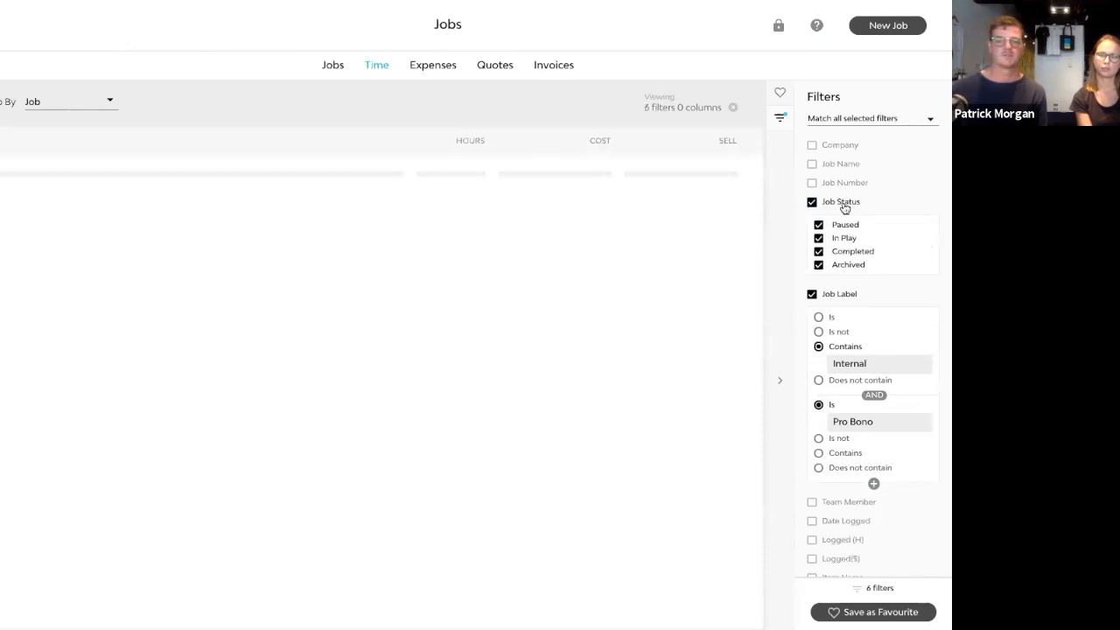
click(843, 204)
Combine the two label conditions with OR and save the view as a favourite named Non-Billable Time.
click(874, 323)
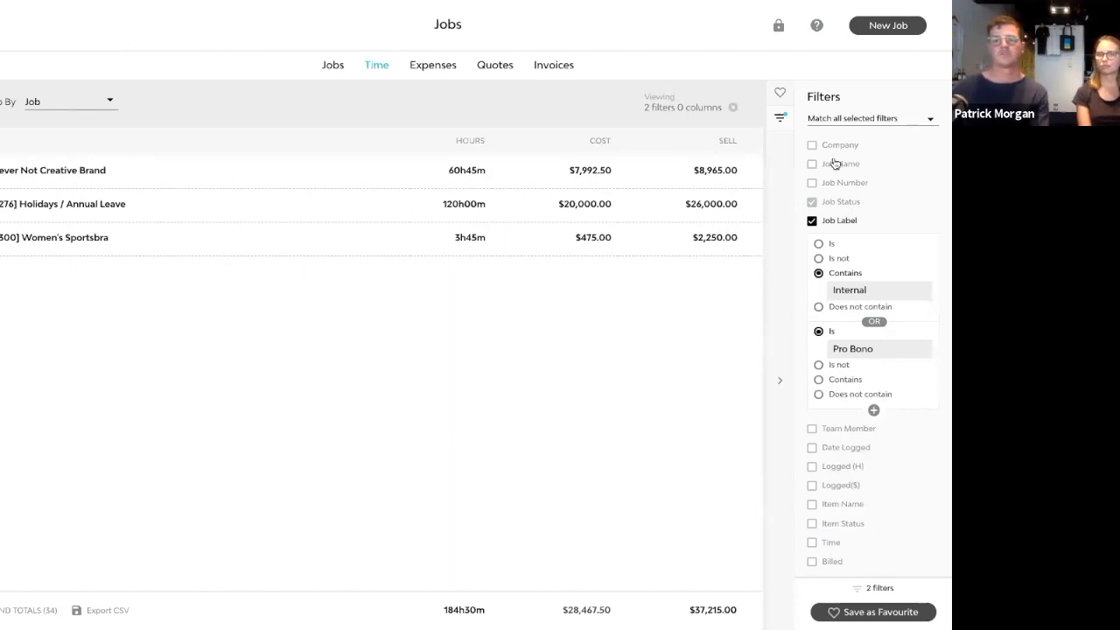
click(908, 610)
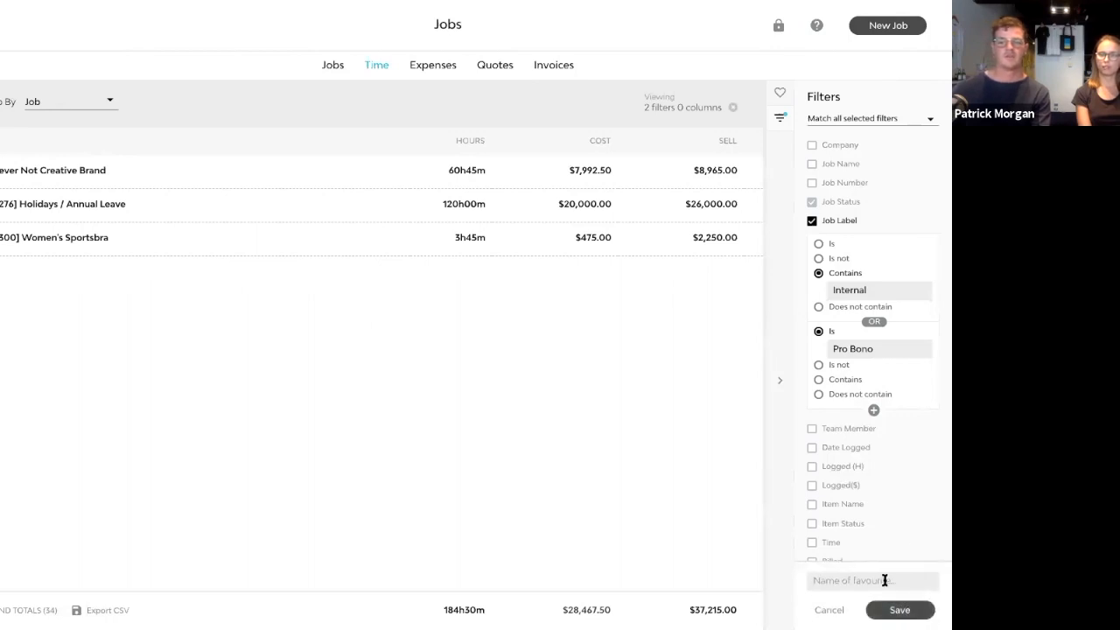
text(Non-Bi)
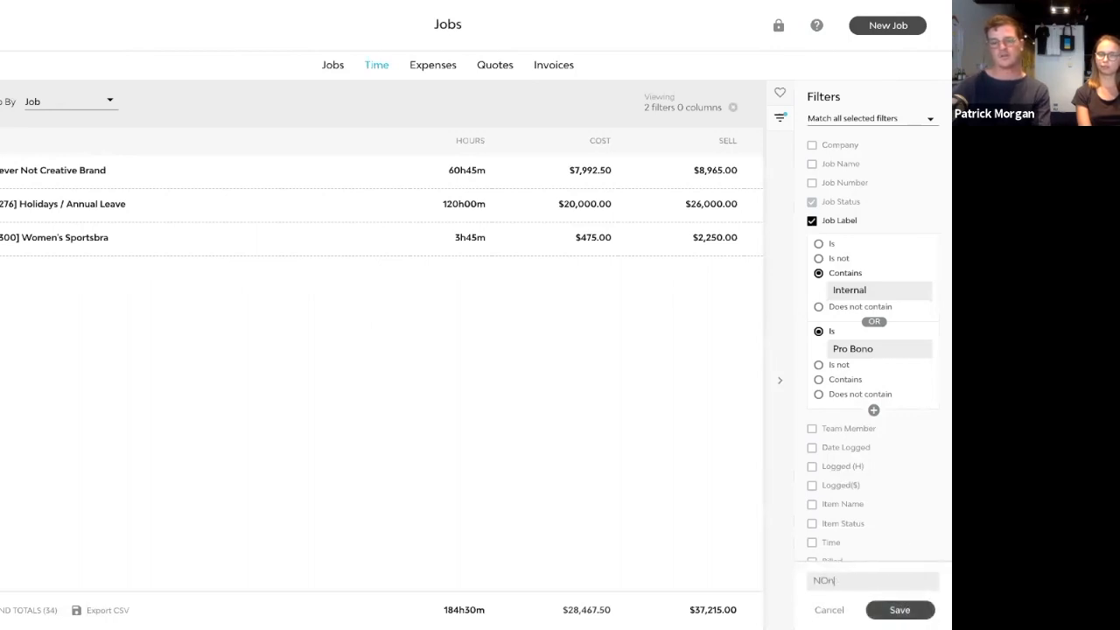
text(llable Time)
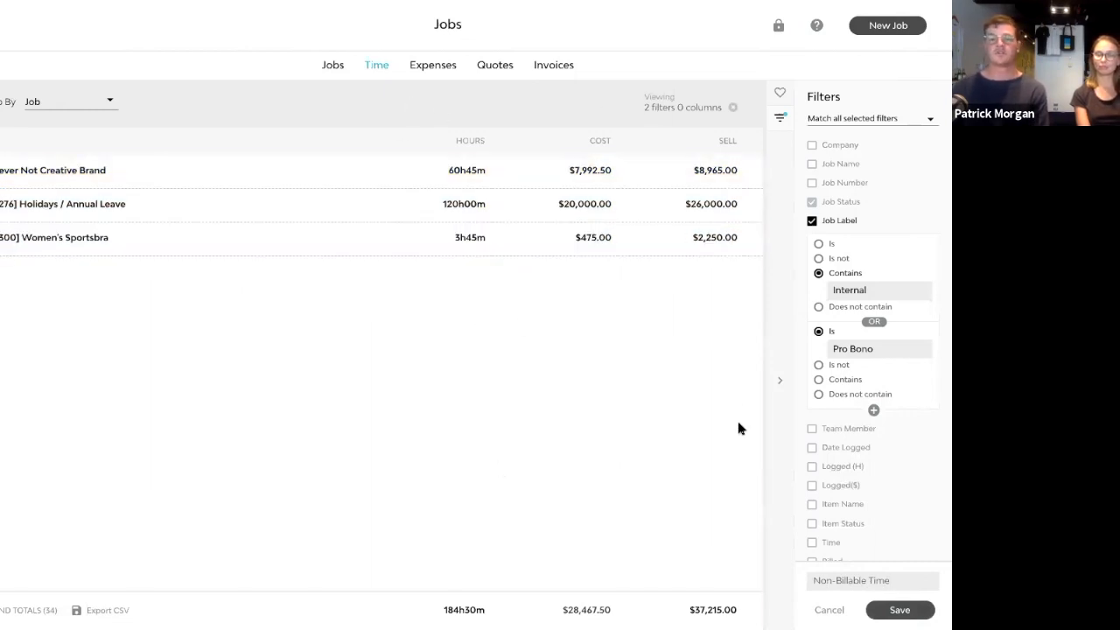
click(898, 610)
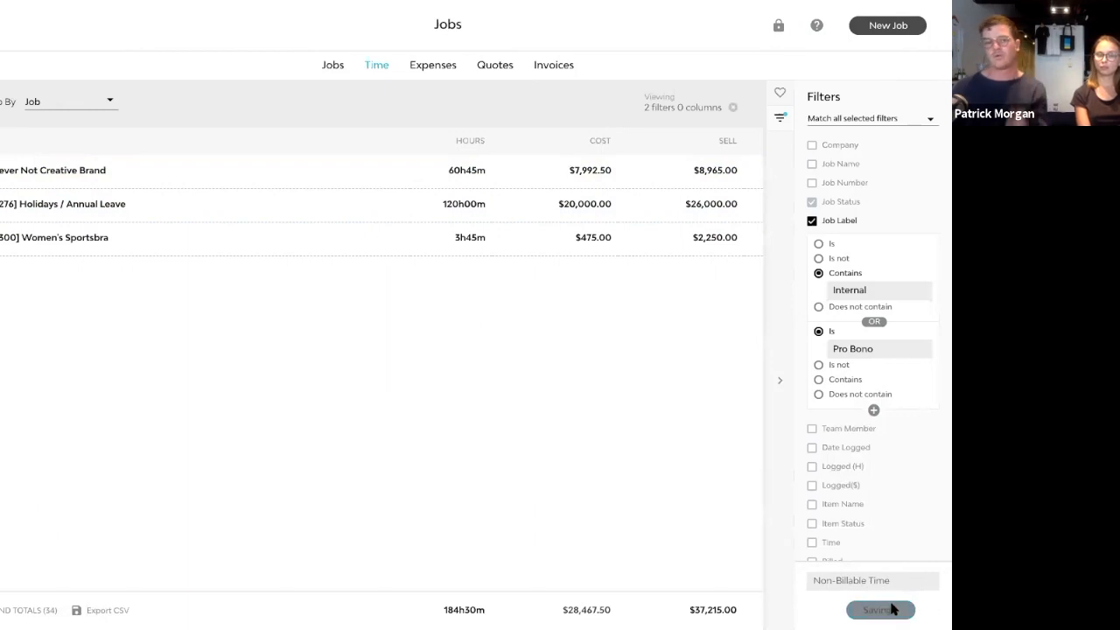
click(783, 96)
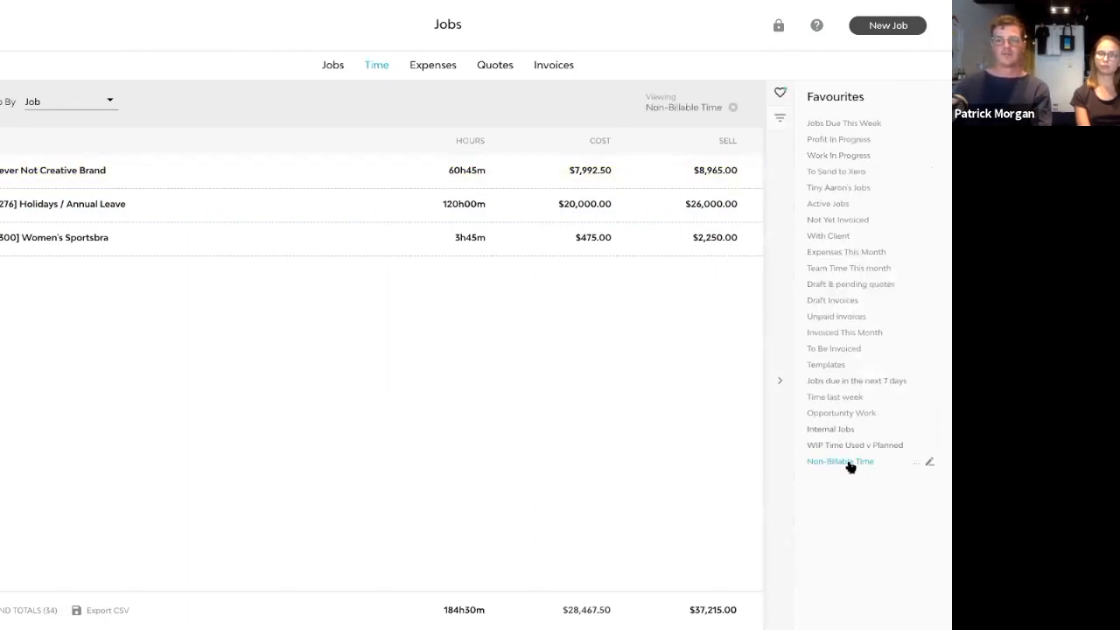
Change the label conditions to Does not contain Internal and Is not Pro Bono.
click(780, 117)
click(820, 306)
click(818, 393)
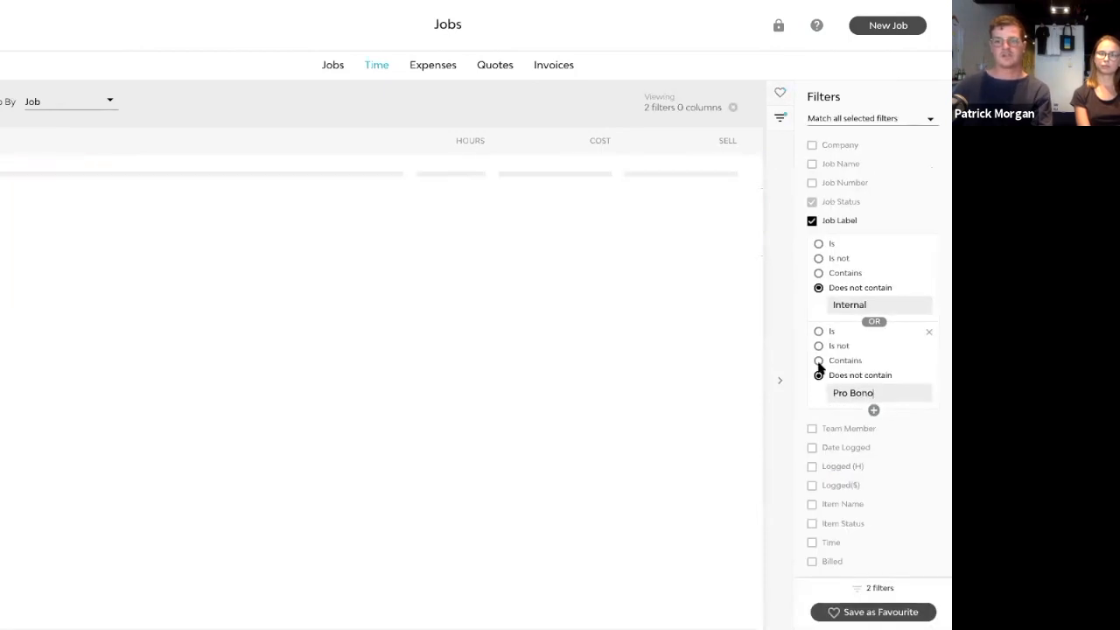
click(818, 345)
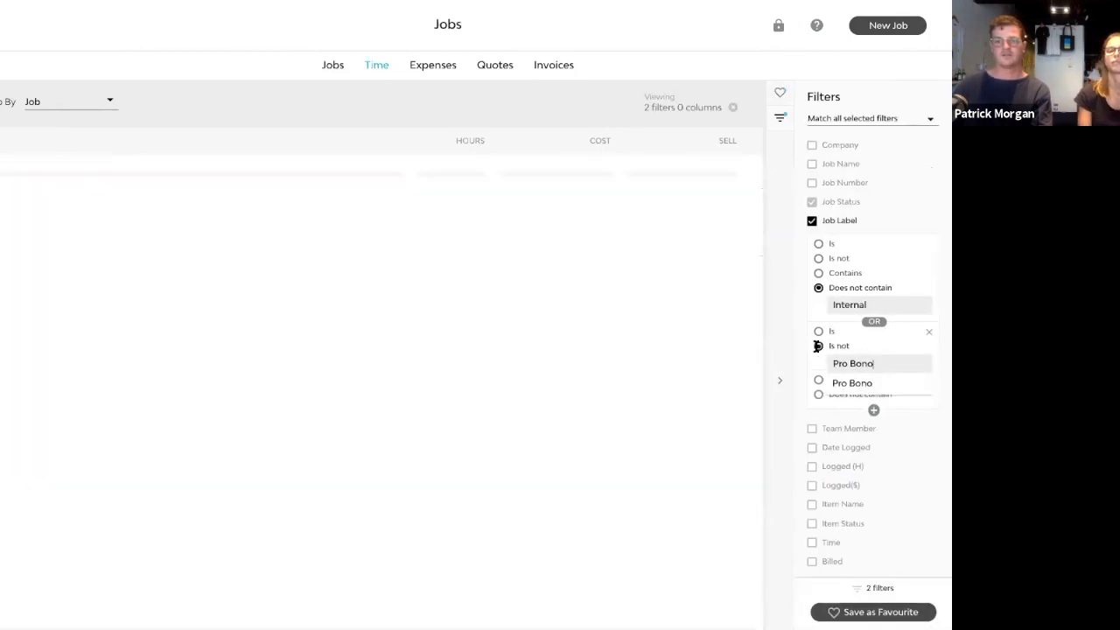
click(863, 385)
Save the changed filters as a new favourite named Billable Time.
click(871, 611)
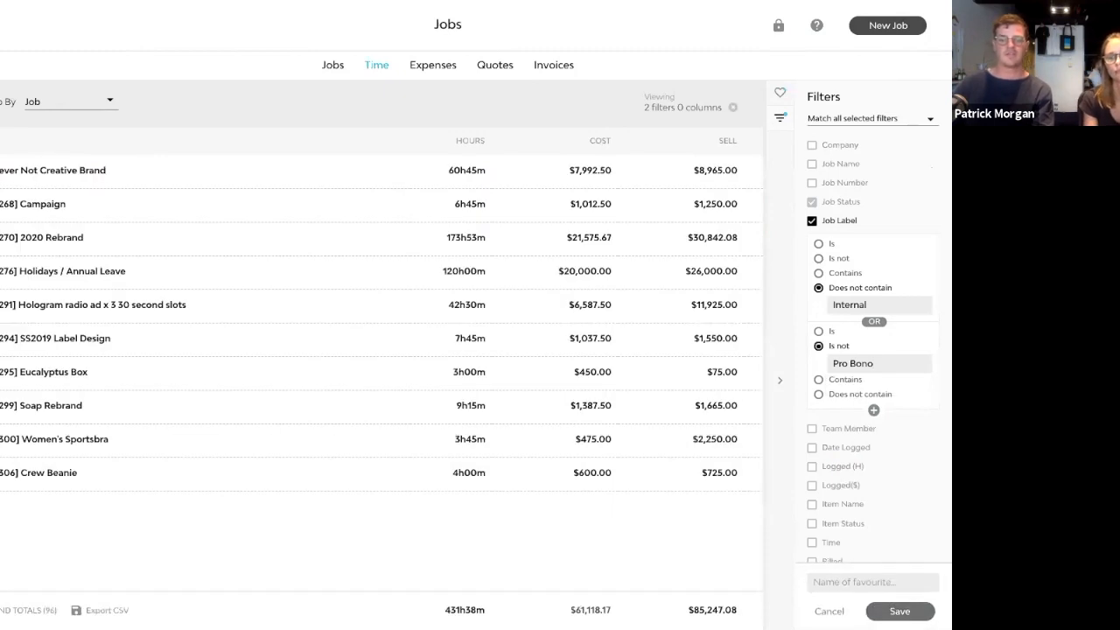
click(855, 583)
text(Billable)
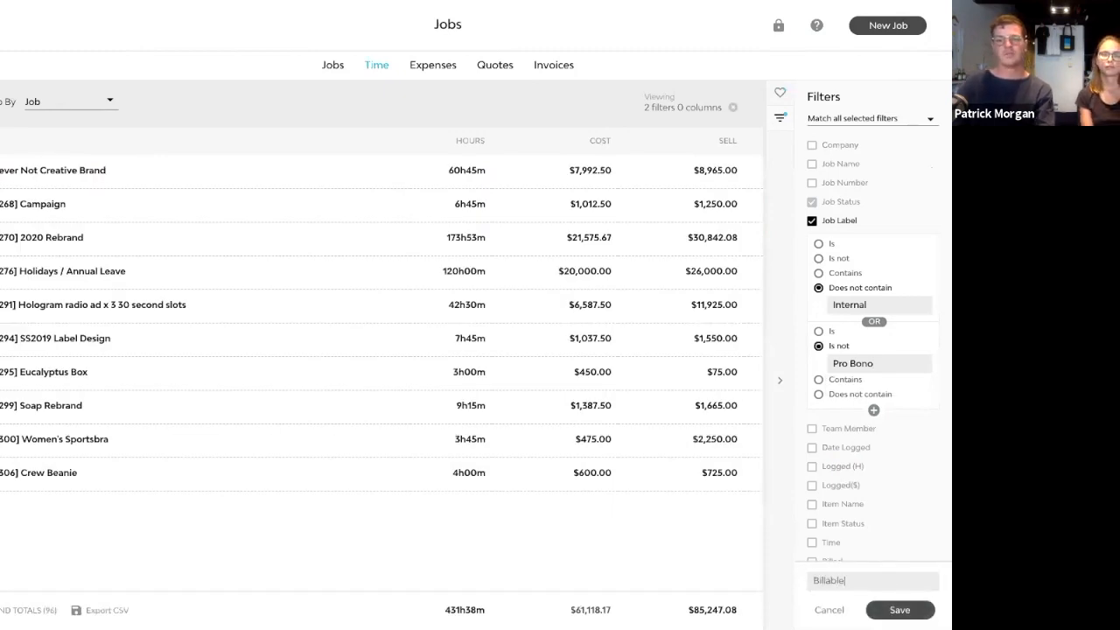
text( Time)
click(900, 610)
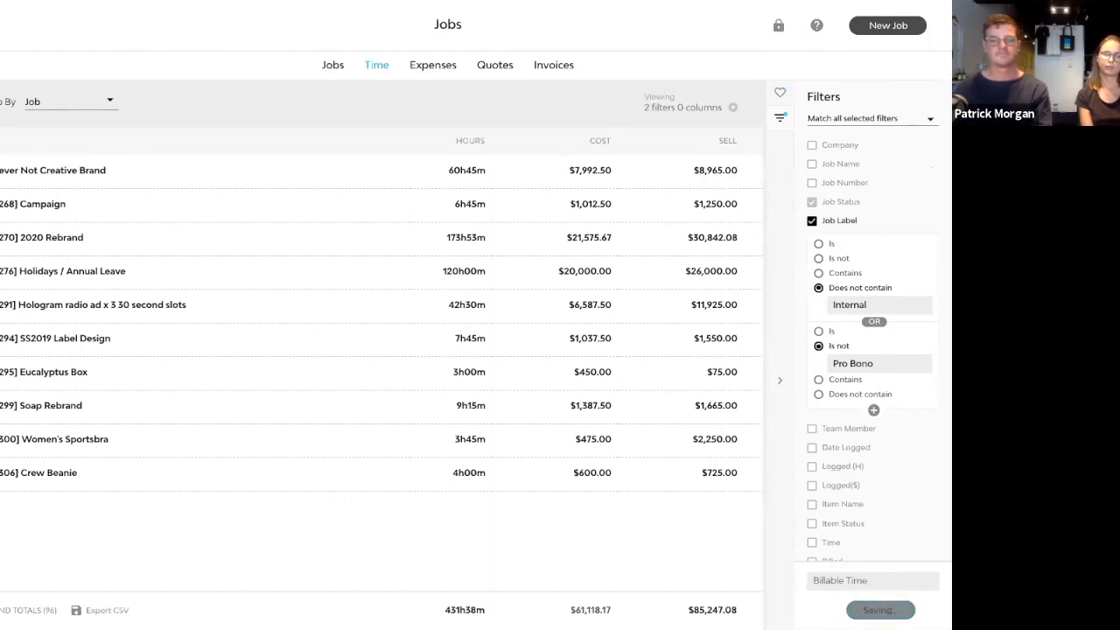
Place Billable Time above Non-Billable Time among the favourites, and compare the two saved views.
click(781, 97)
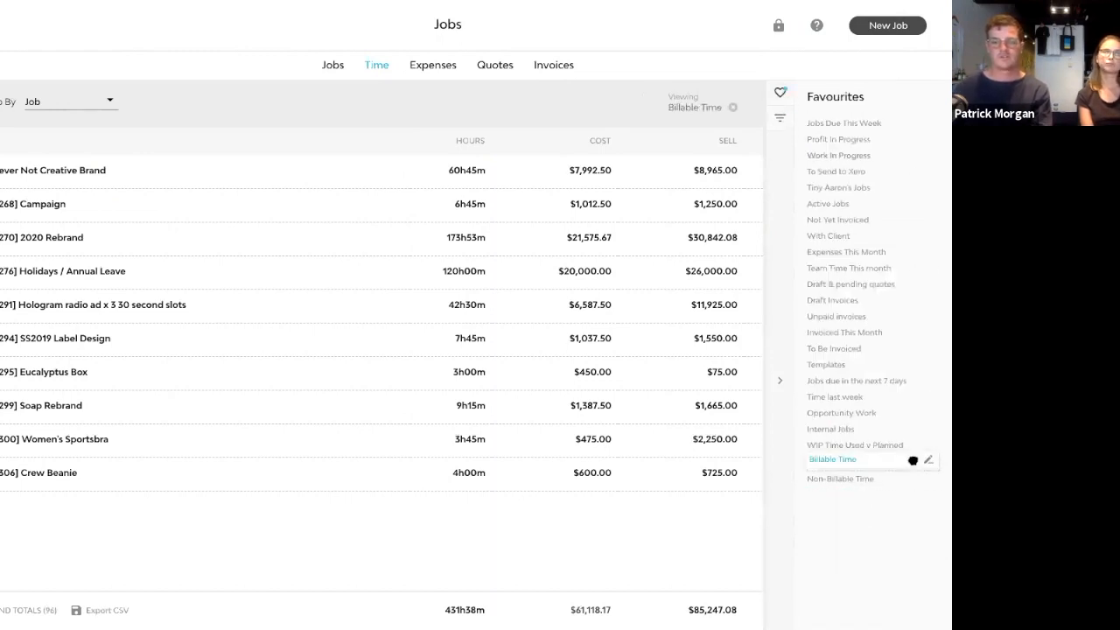
click(837, 477)
click(831, 462)
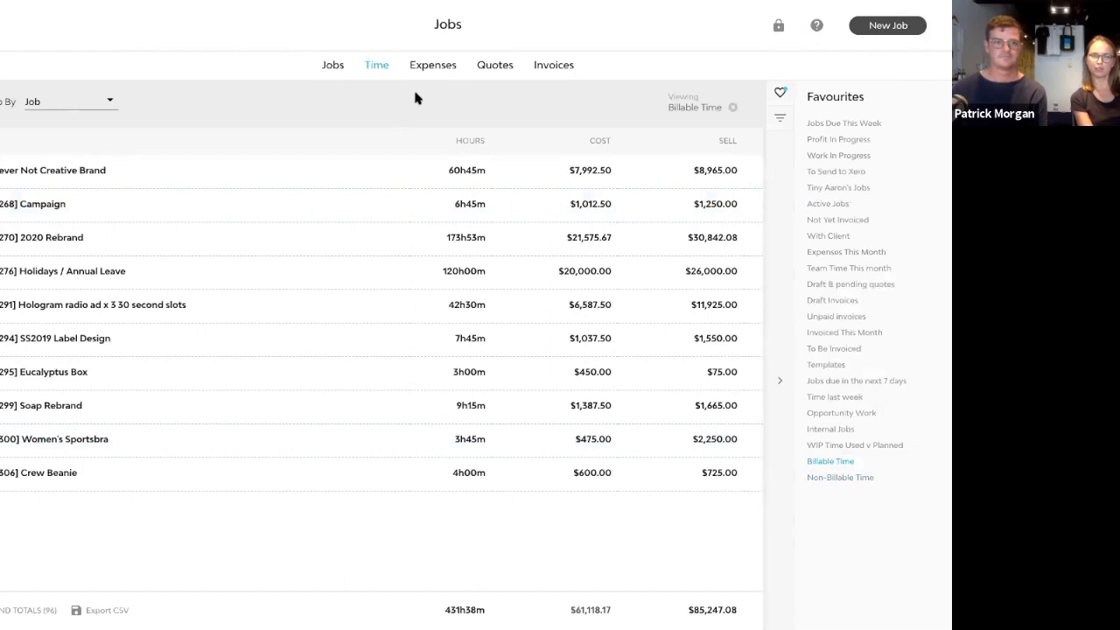
Load the Team Time This month favourite to view logged time by team member.
click(867, 274)
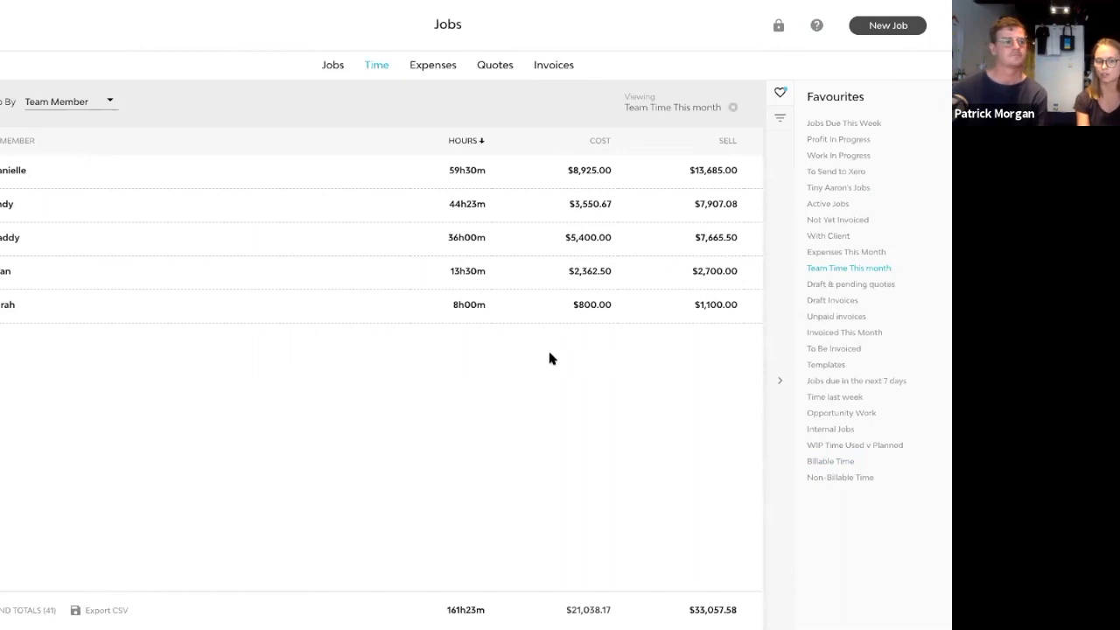
click(385, 238)
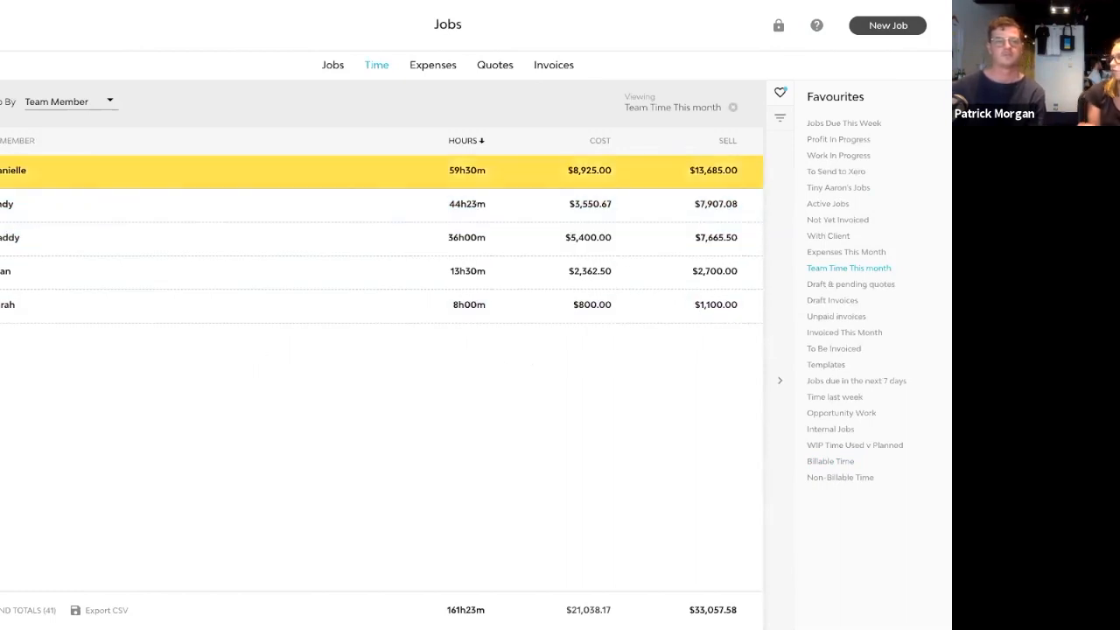
Expand the first team member's logged time, examine the individual entries by job, company and date, and collapse them again.
click(382, 171)
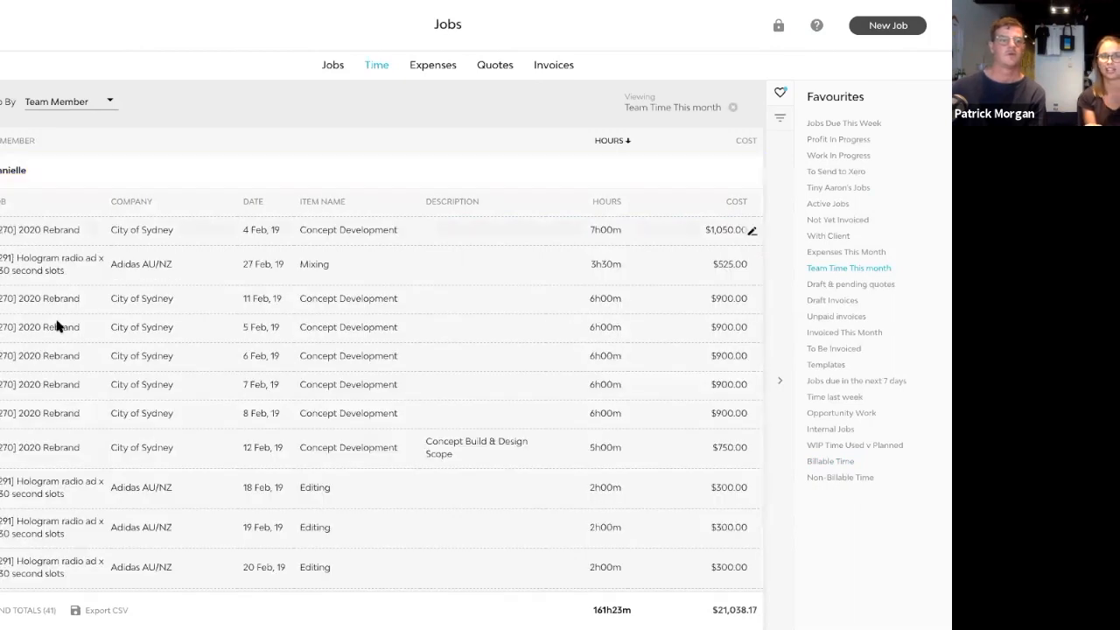
scroll(56, 324, down, 5)
scroll(59, 323, up, 4)
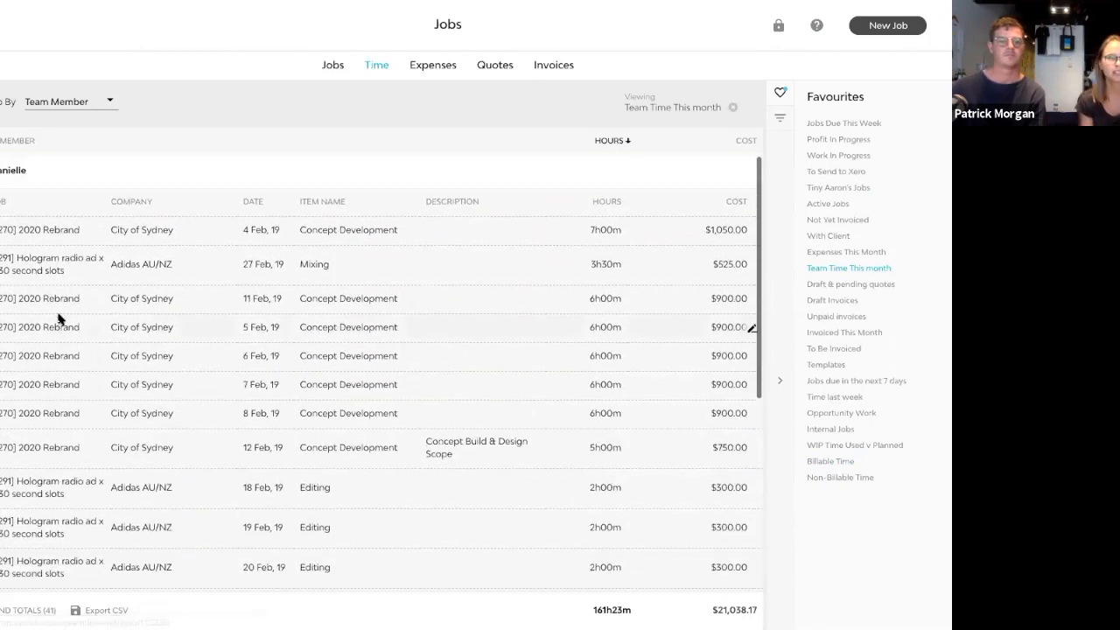
scroll(59, 321, down, 2)
scroll(59, 320, up, 4)
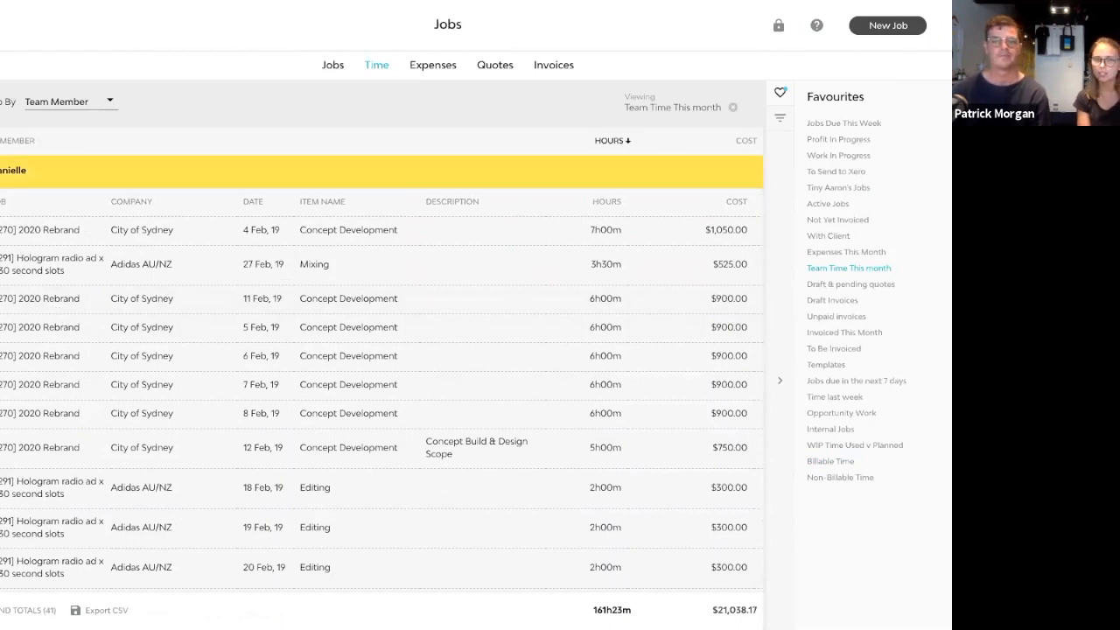
scroll(149, 296, down, 4)
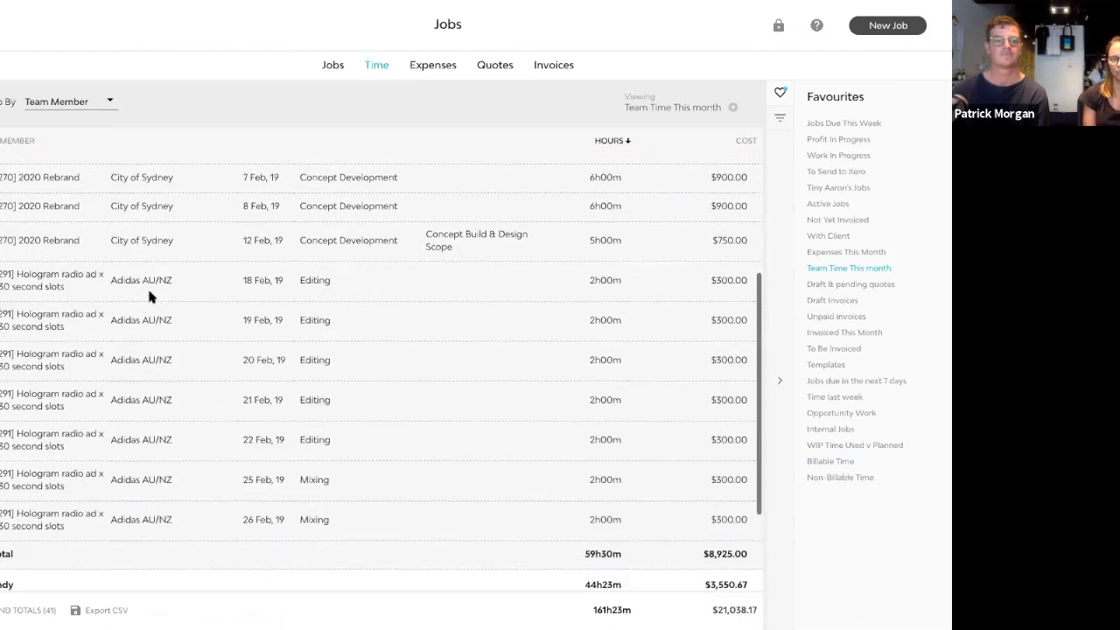
scroll(150, 295, up, 4)
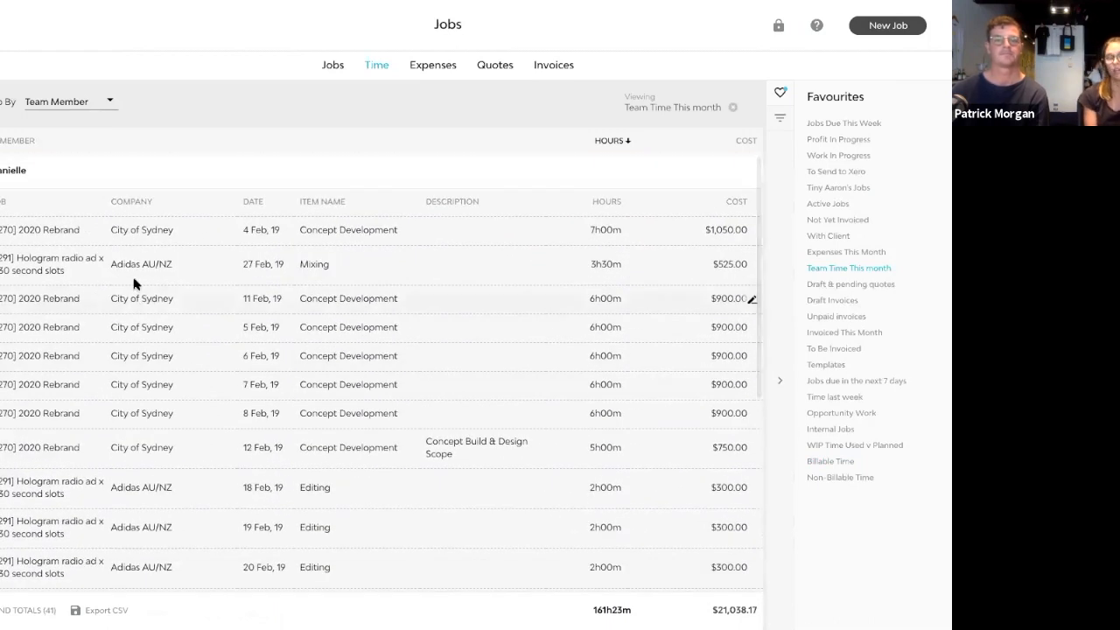
click(80, 166)
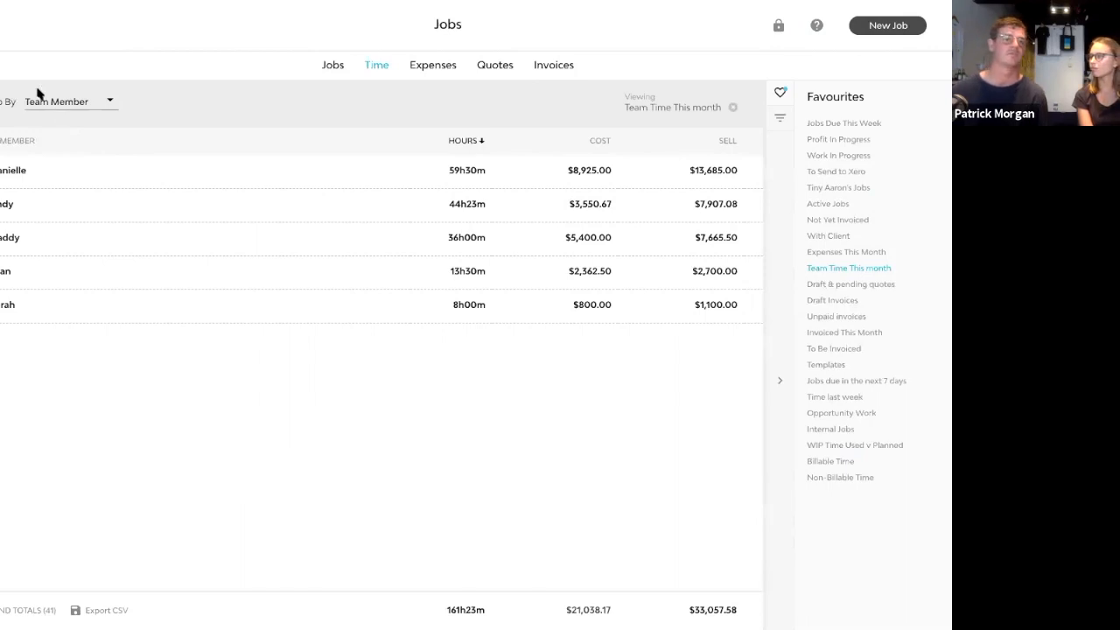
Group the logged time by Item Name and inspect the entries behind the extra hours tracked row.
click(68, 105)
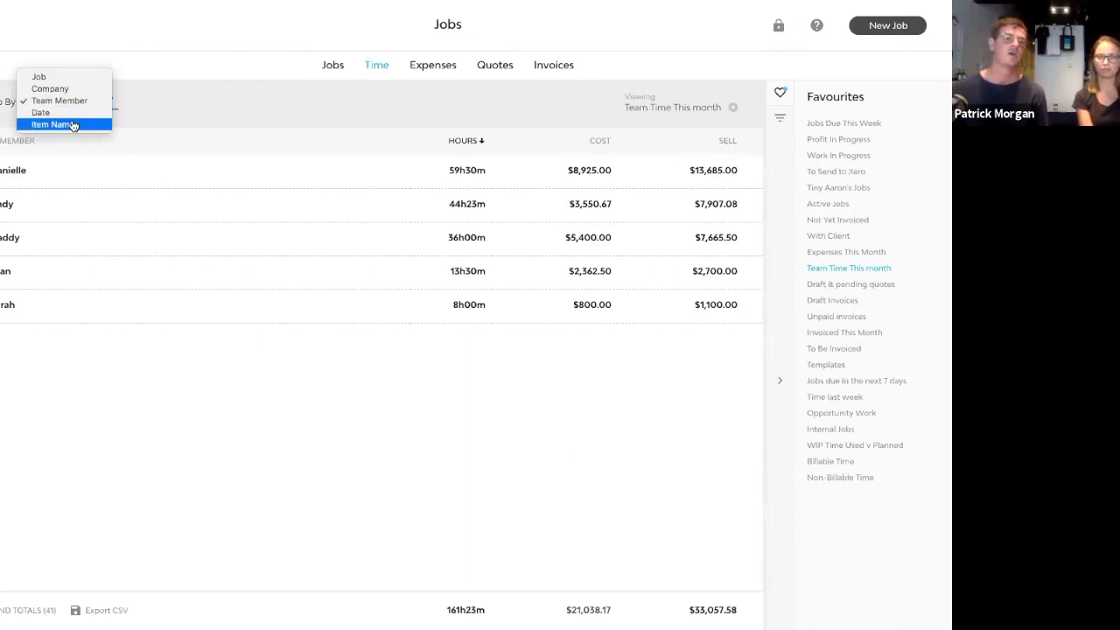
click(74, 125)
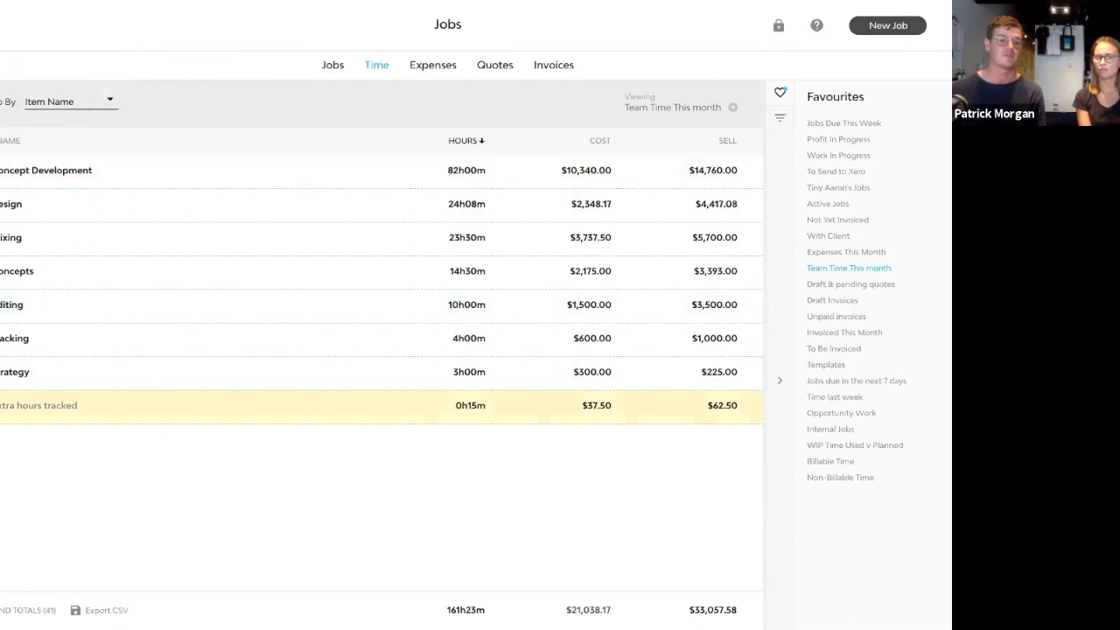
click(35, 408)
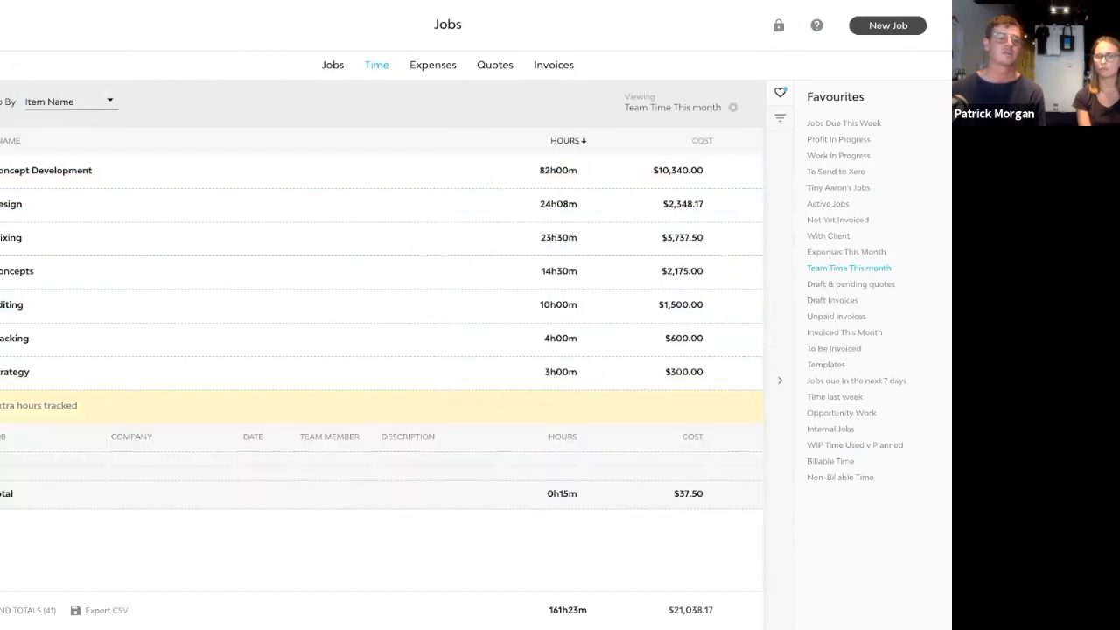
click(18, 411)
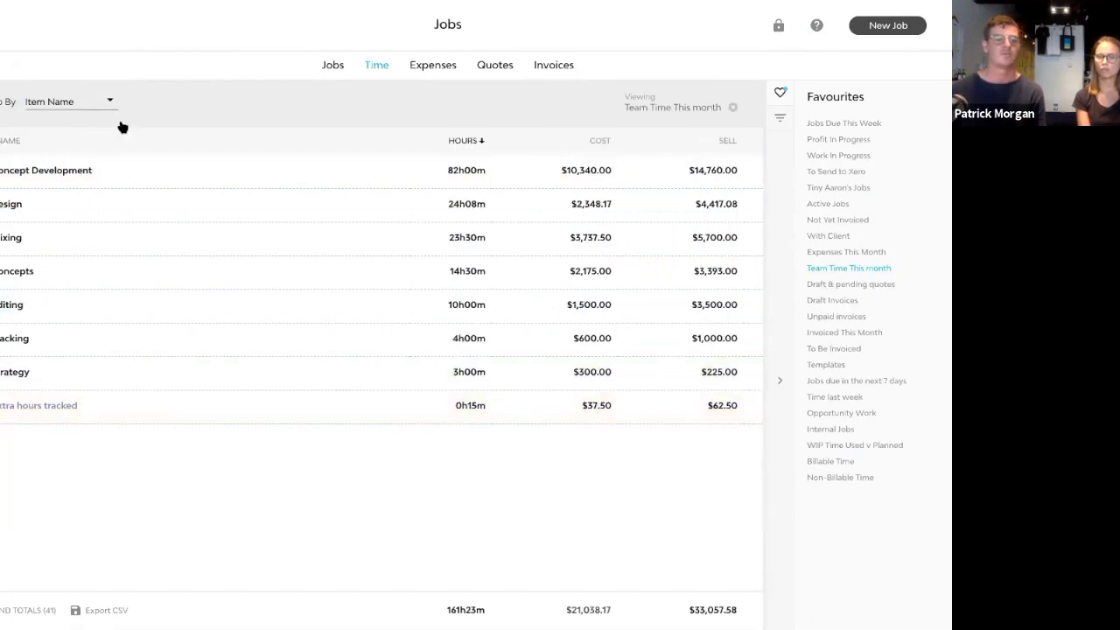
Show the time list's filters and group the logged time by Team Member.
click(780, 117)
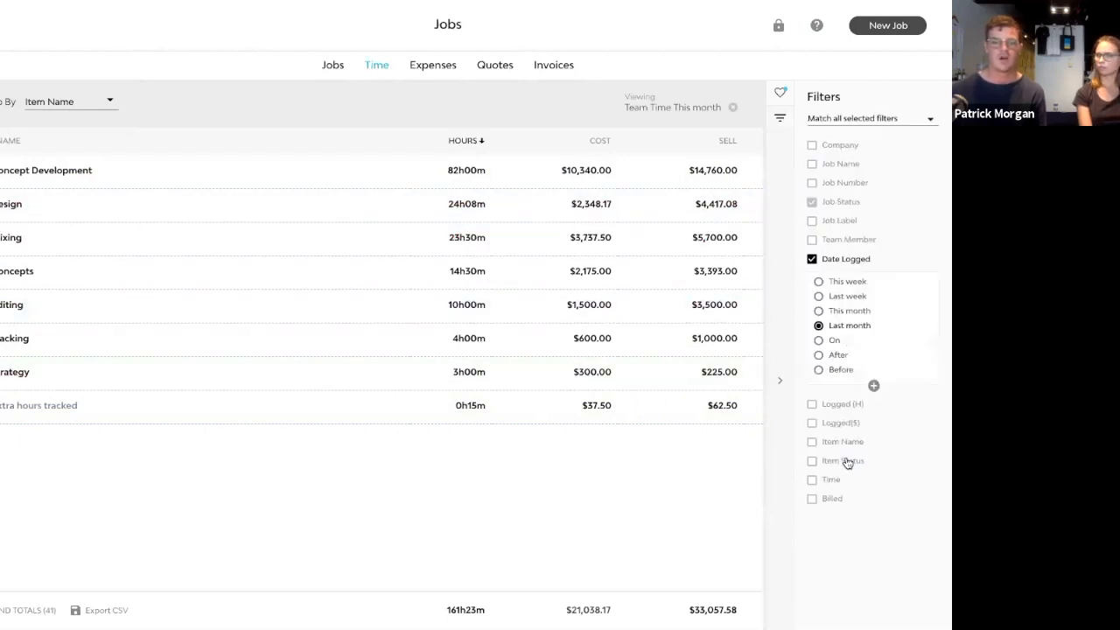
click(63, 107)
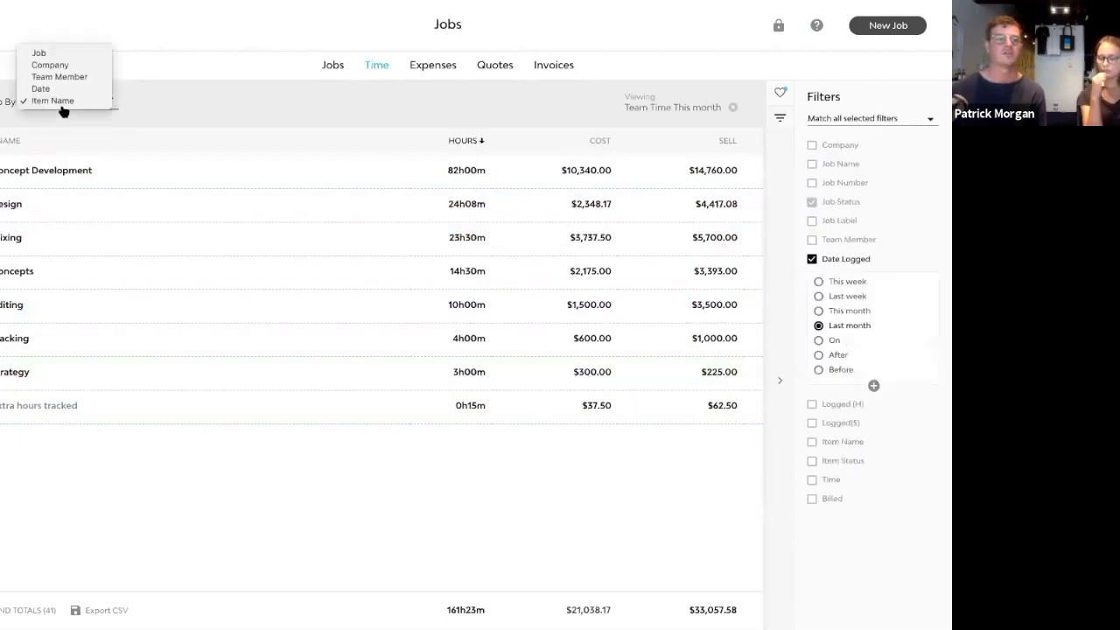
click(67, 78)
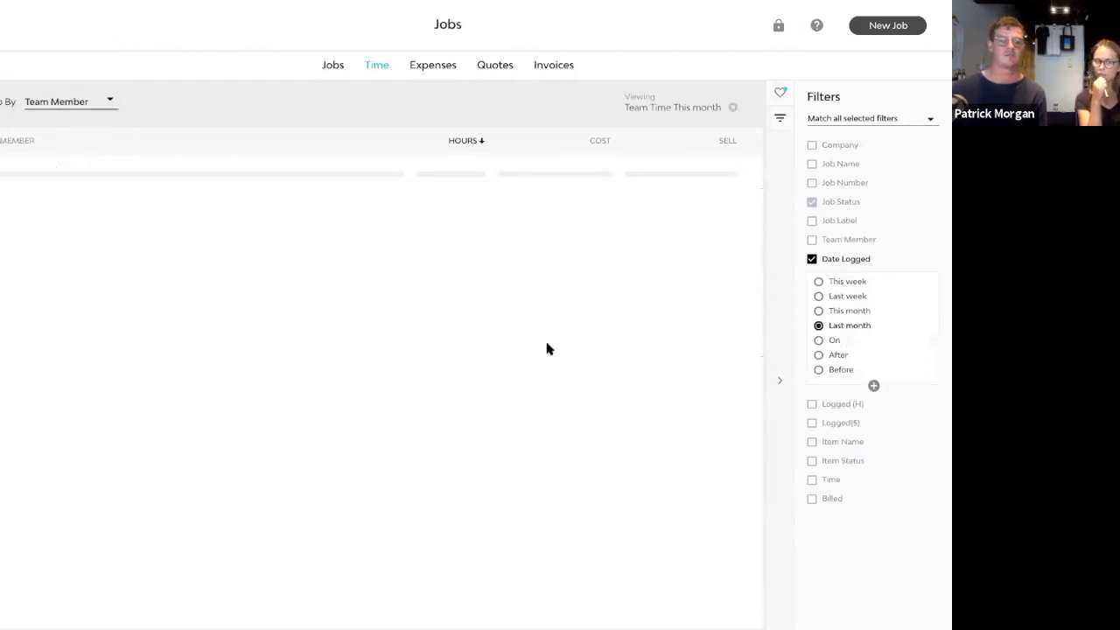
Add an Item Name filter set to Is Design and review the logged time per team member.
click(846, 449)
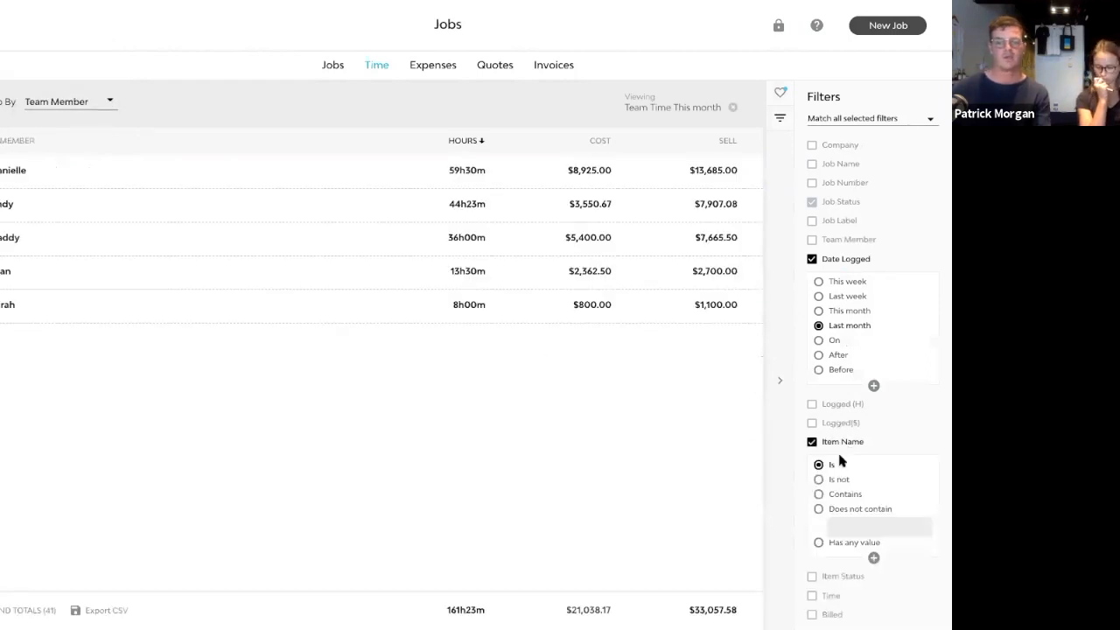
click(842, 464)
text(de)
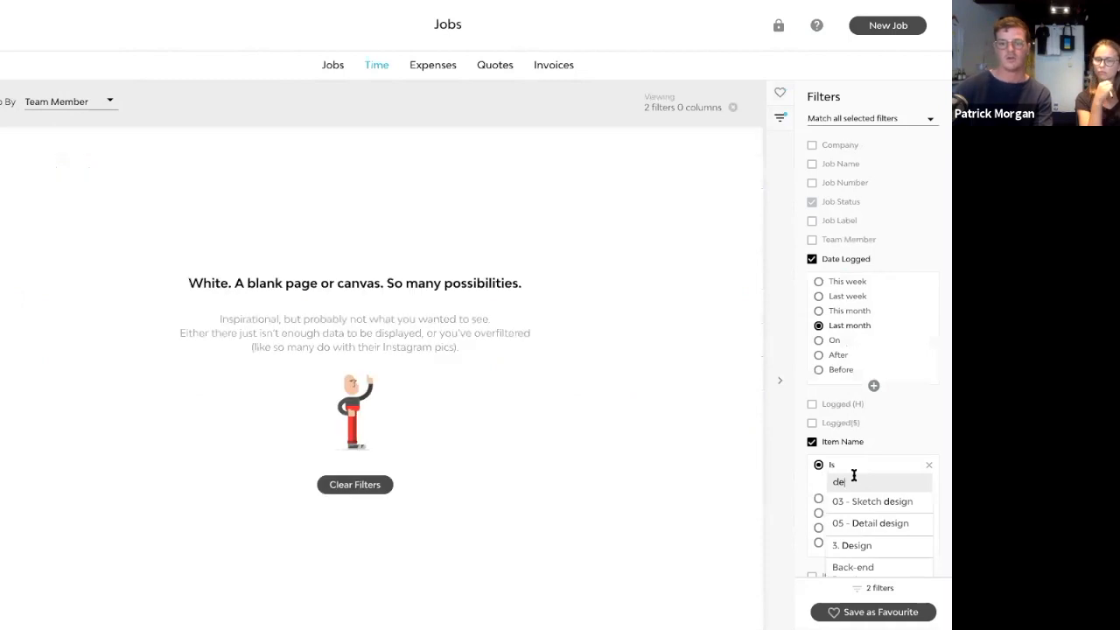
scroll(862, 531, down, 3)
scroll(870, 531, up, 1)
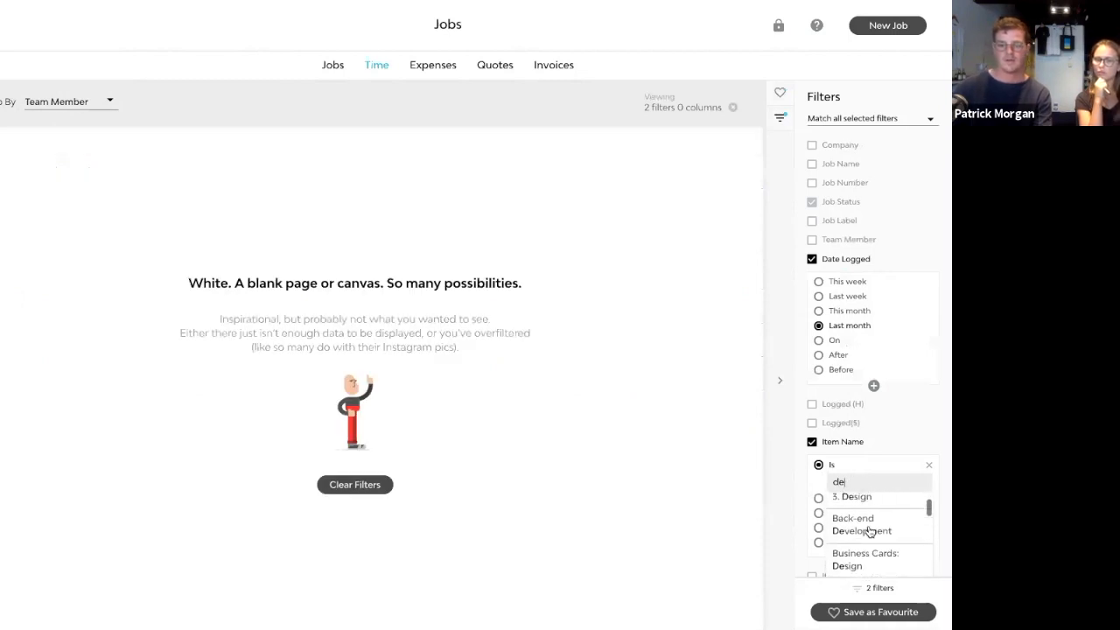
text(sign)
click(866, 554)
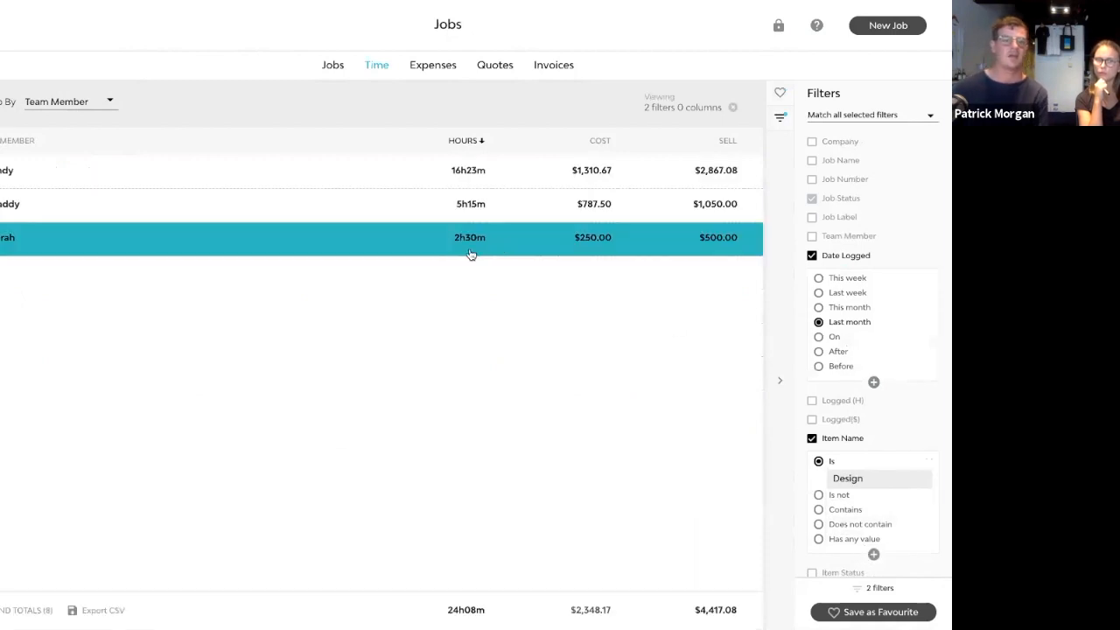
scroll(852, 246, up, 1)
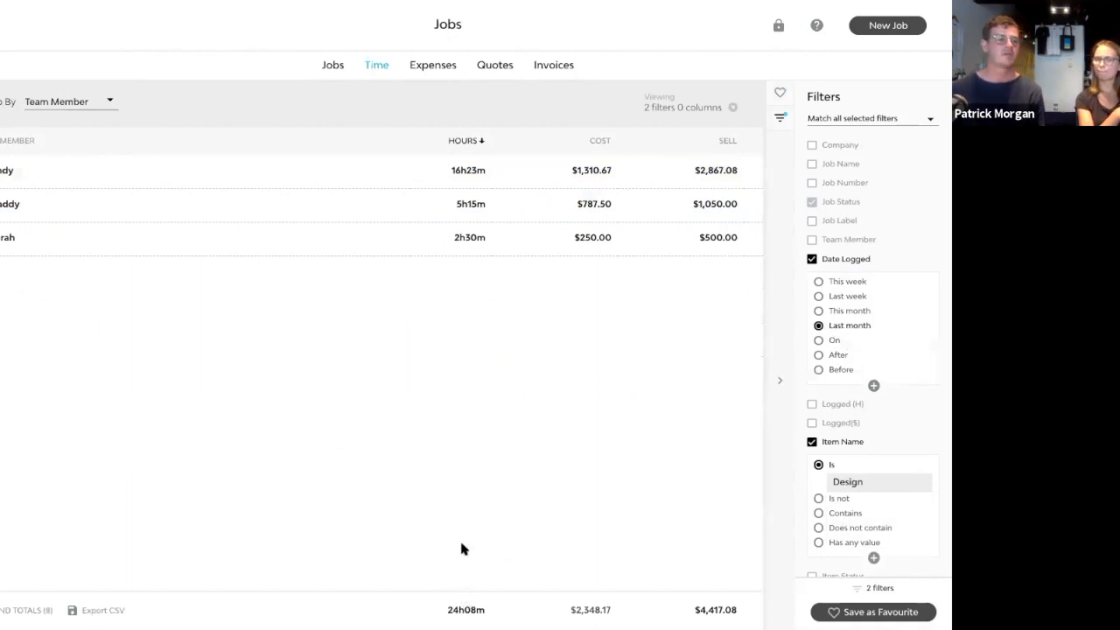
scroll(867, 557, down, 2)
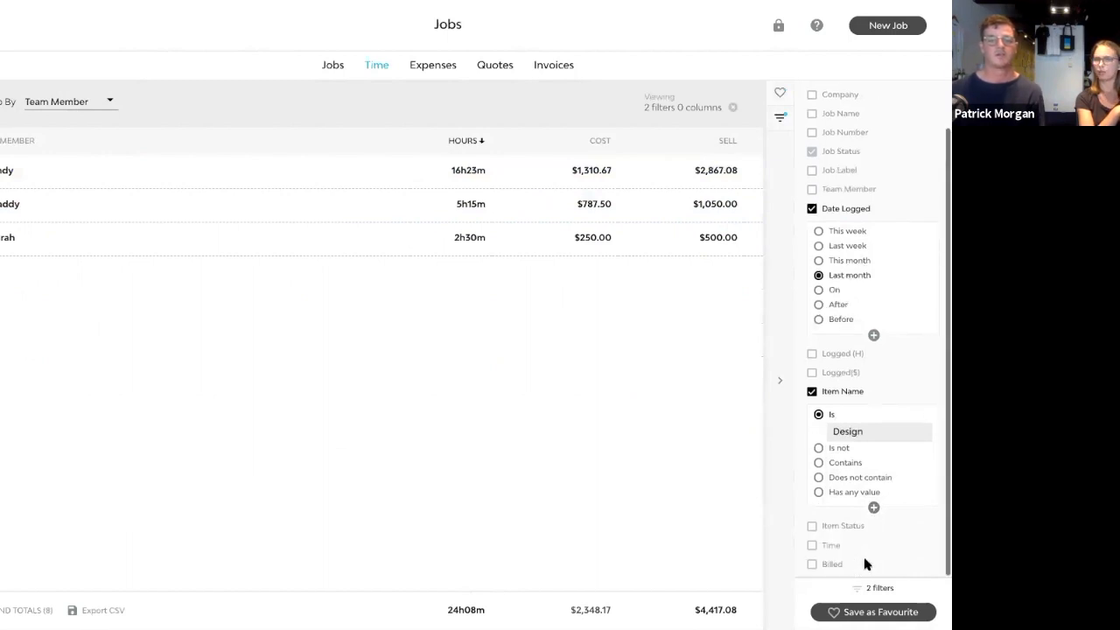
scroll(866, 563, up, 2)
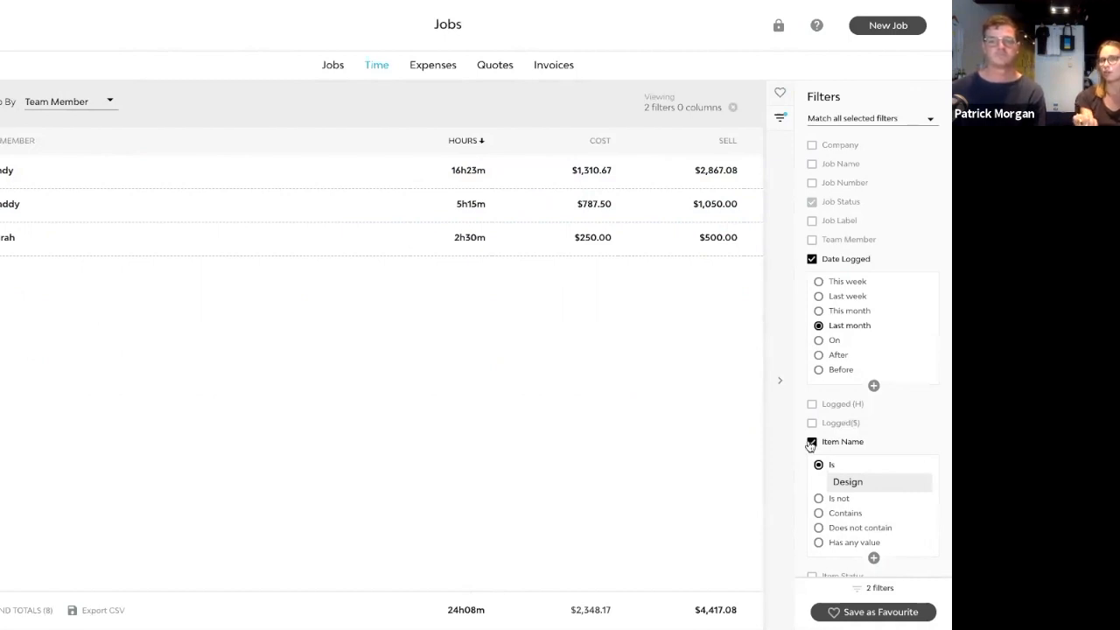
scroll(814, 450, down, 2)
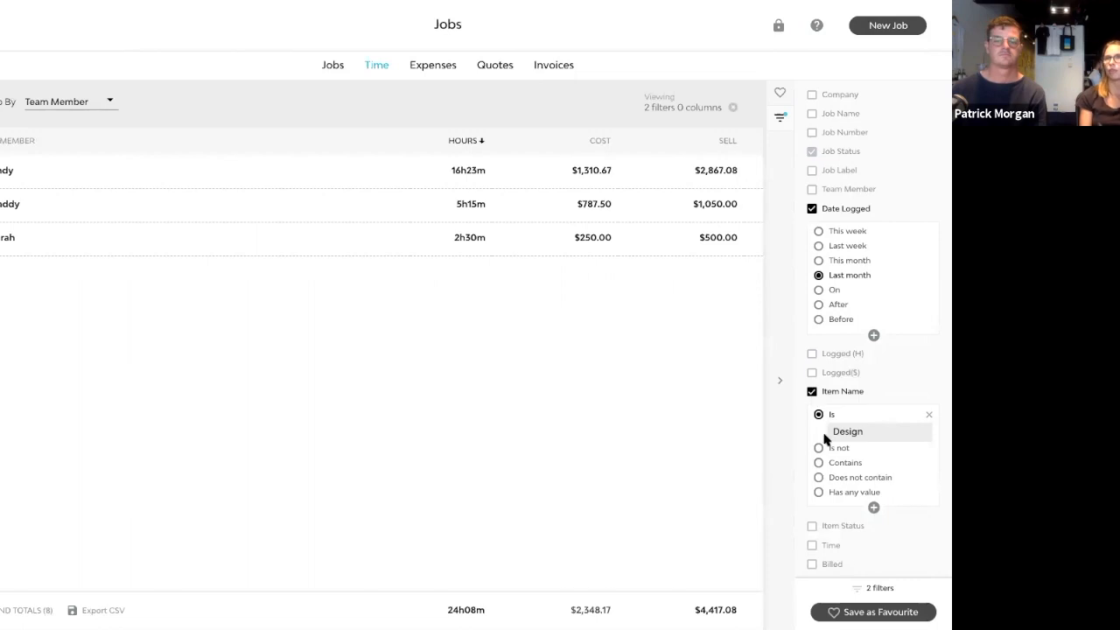
Remove the Item Name filter and restrict the list to Time that Was Not Planned.
click(811, 393)
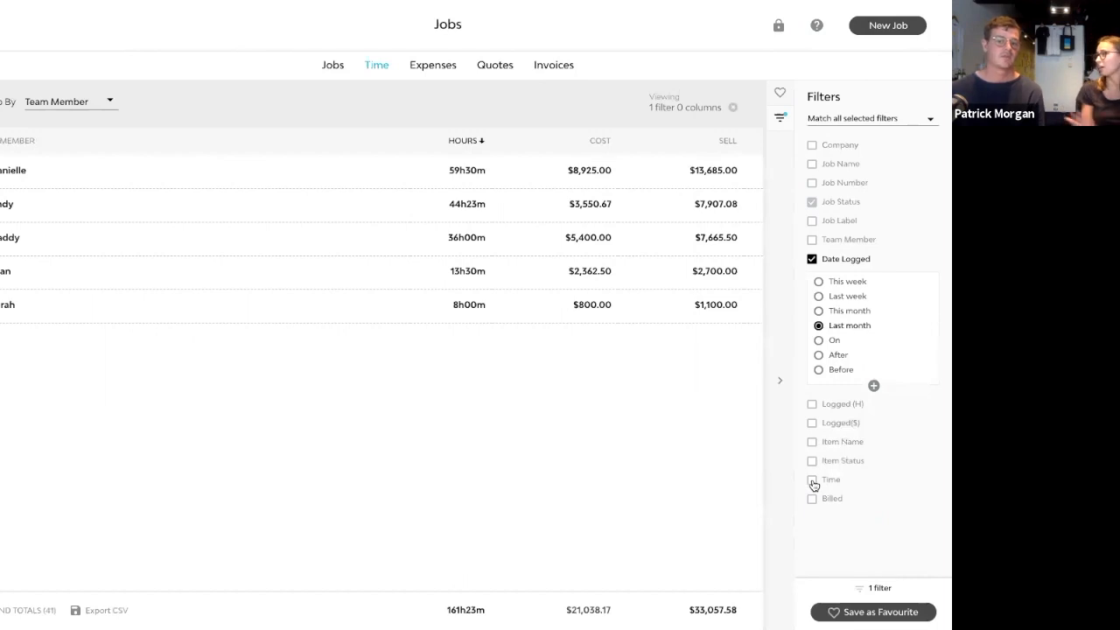
click(813, 480)
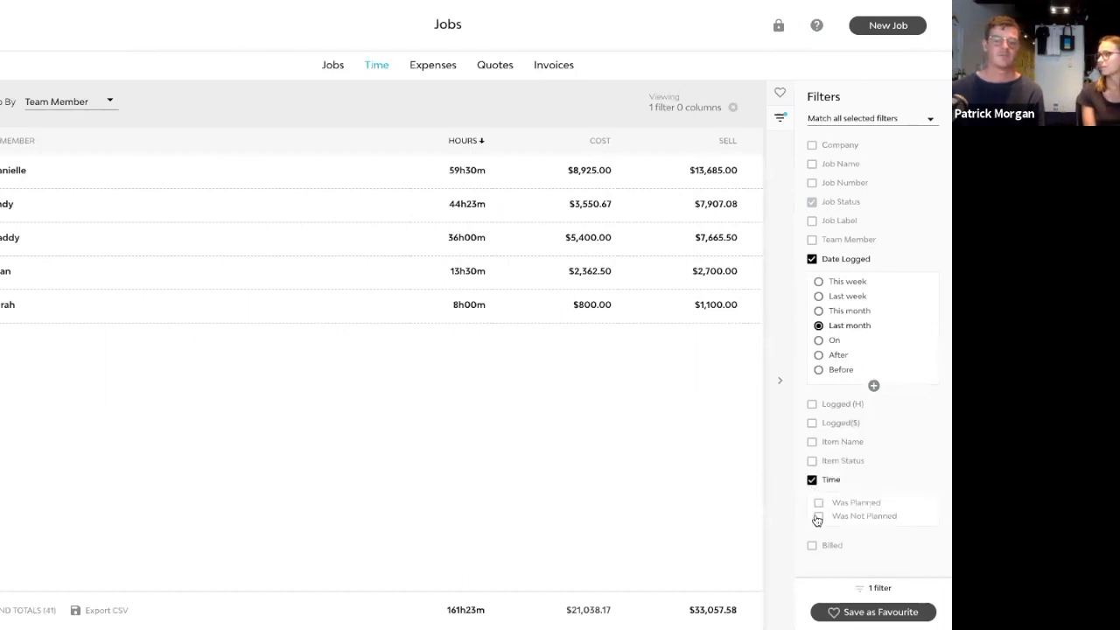
click(818, 517)
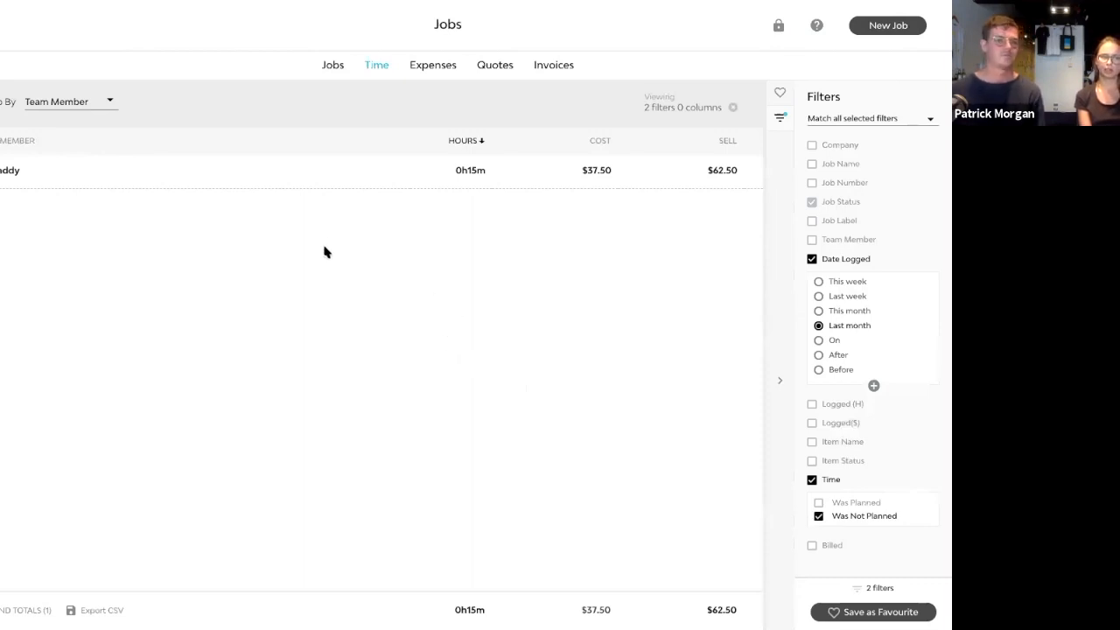
Clear the active time filters and load the Opportunity Work favourite.
click(780, 92)
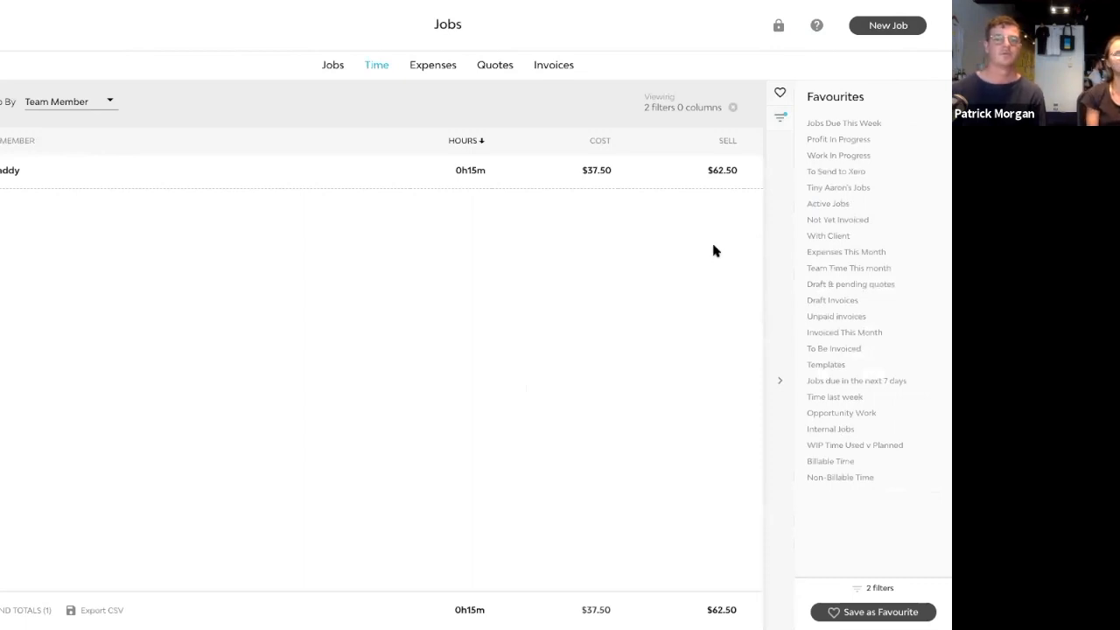
click(737, 108)
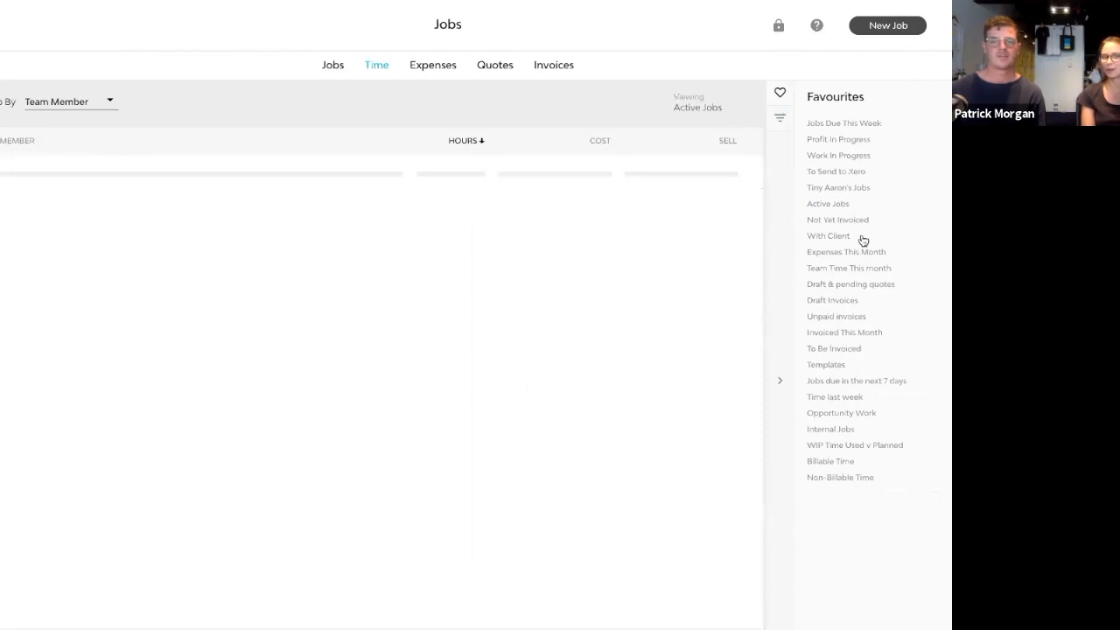
click(841, 413)
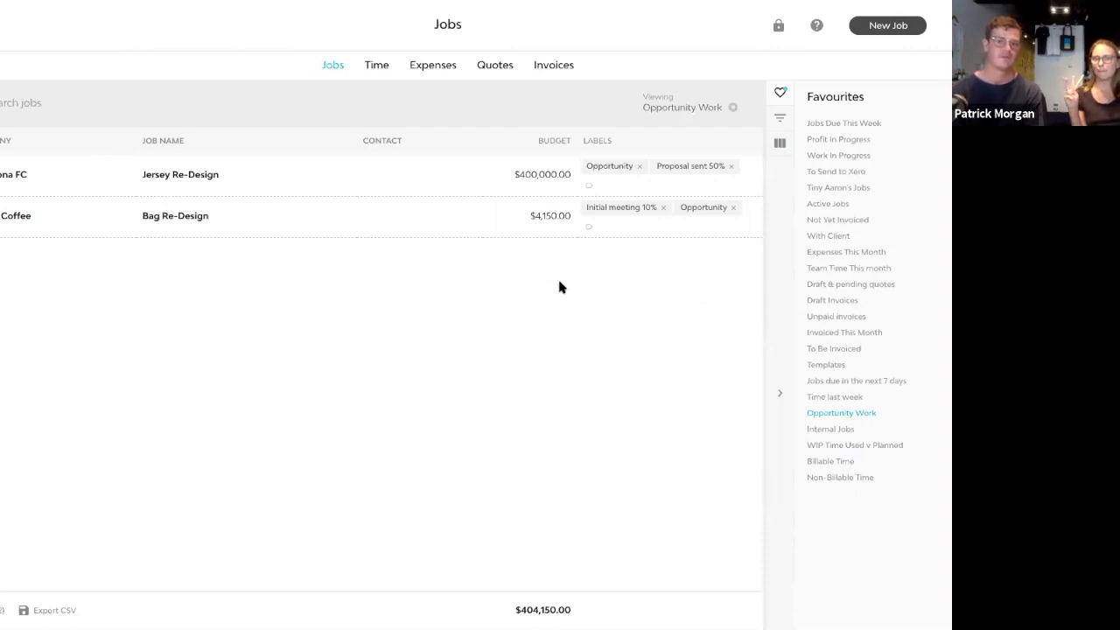
Open the Jersey Re-Design job and review its labels and its total against the quoted budget.
click(453, 180)
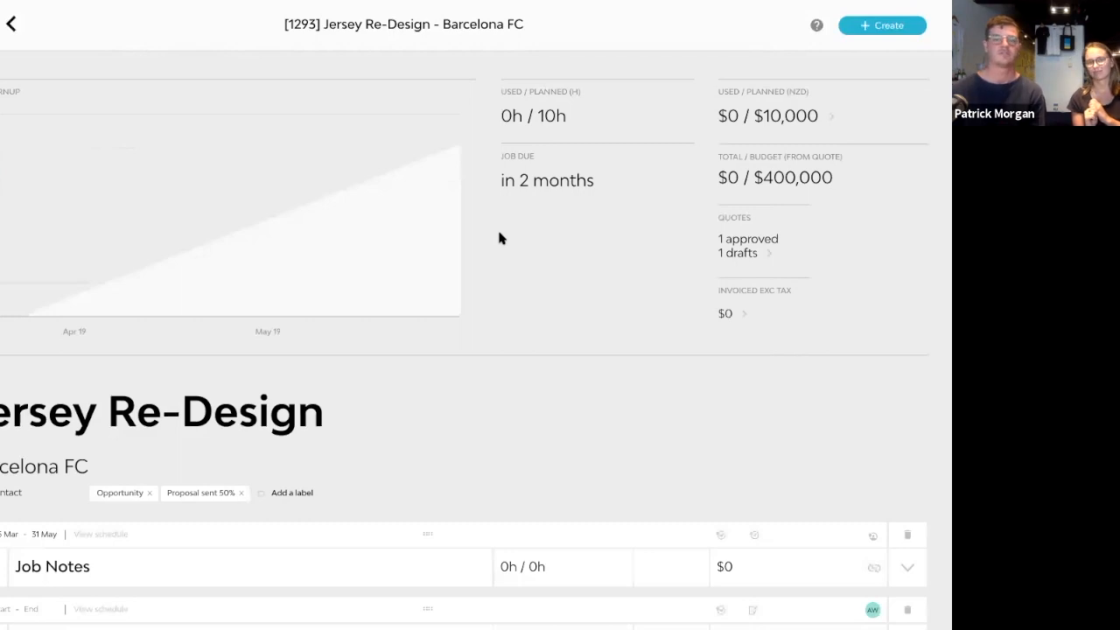
scroll(521, 315, down, 1)
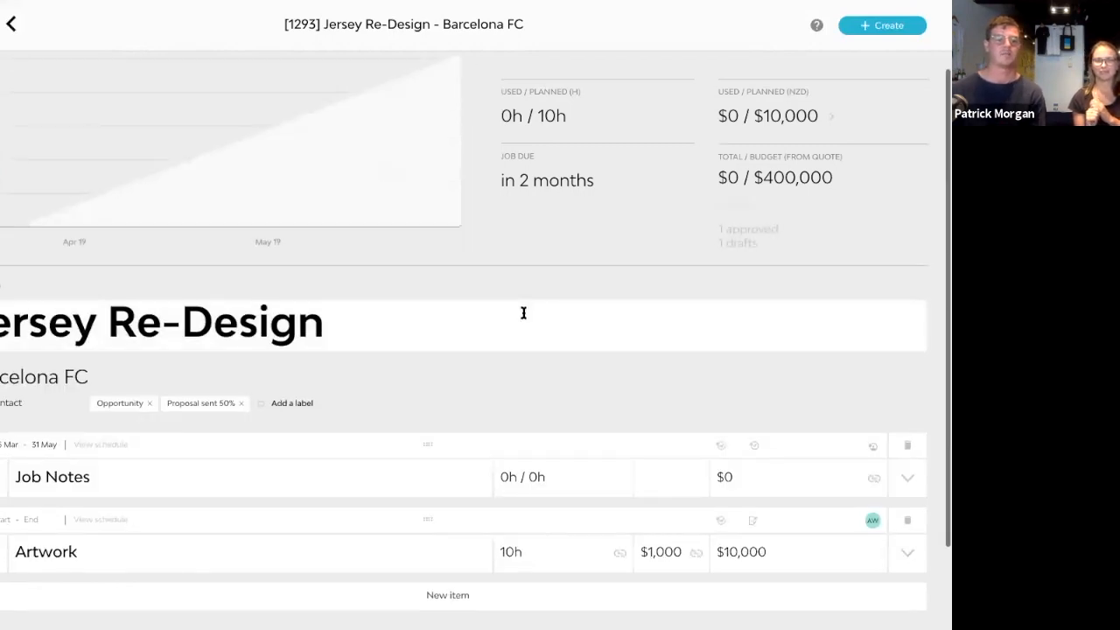
scroll(524, 313, up, 1)
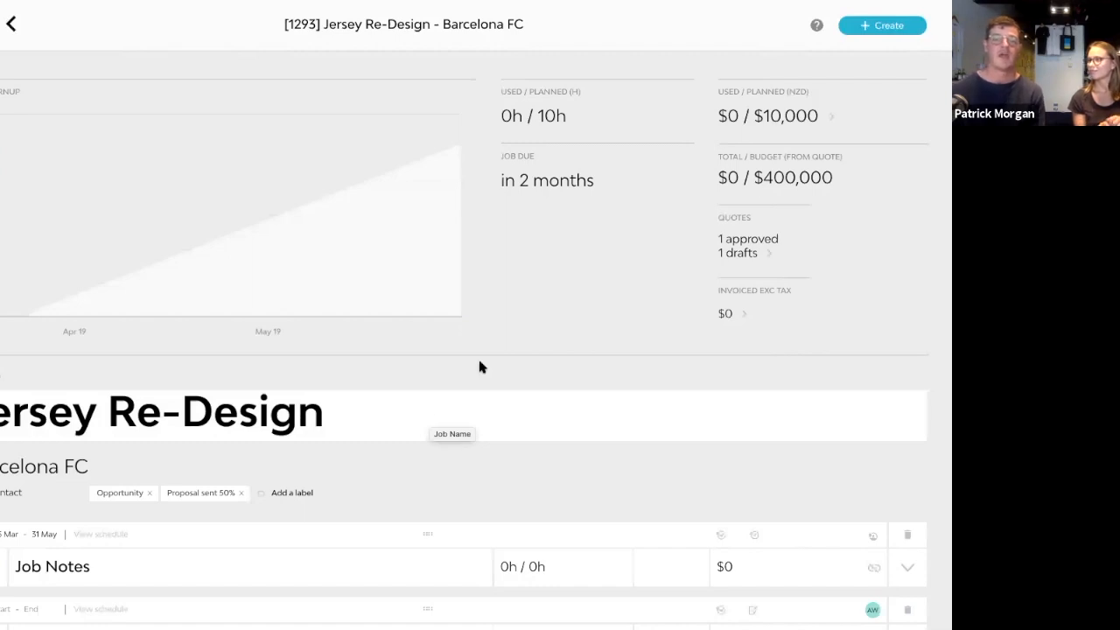
drag(763, 178, 838, 183)
click(823, 177)
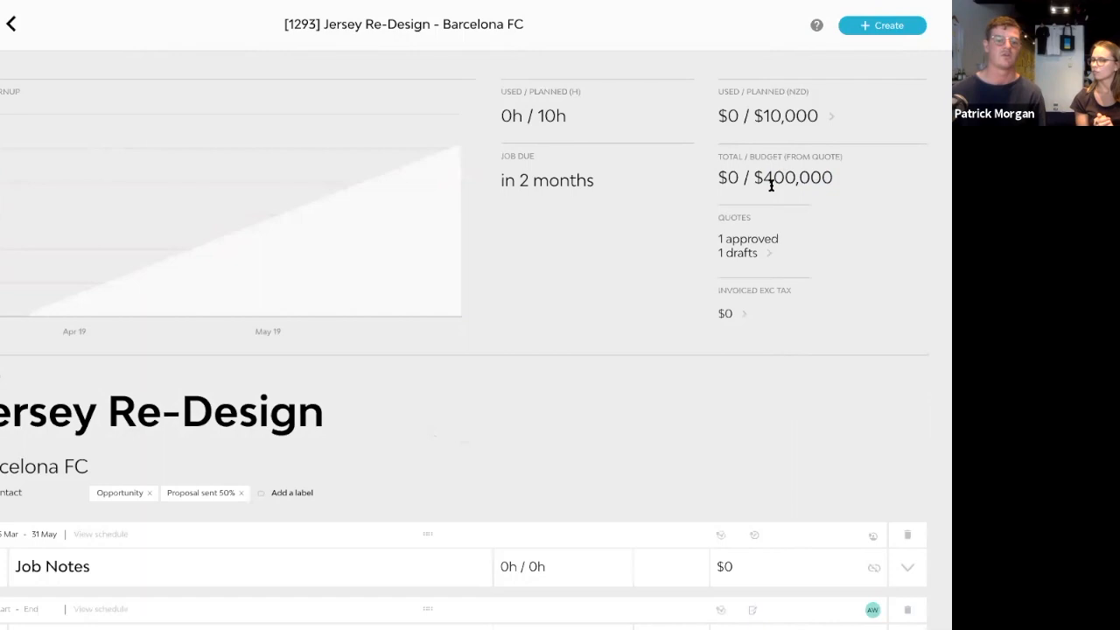
Look over the job's items, expanding Job Notes to see its details and collapsing it again.
scroll(10, 465, down, 2)
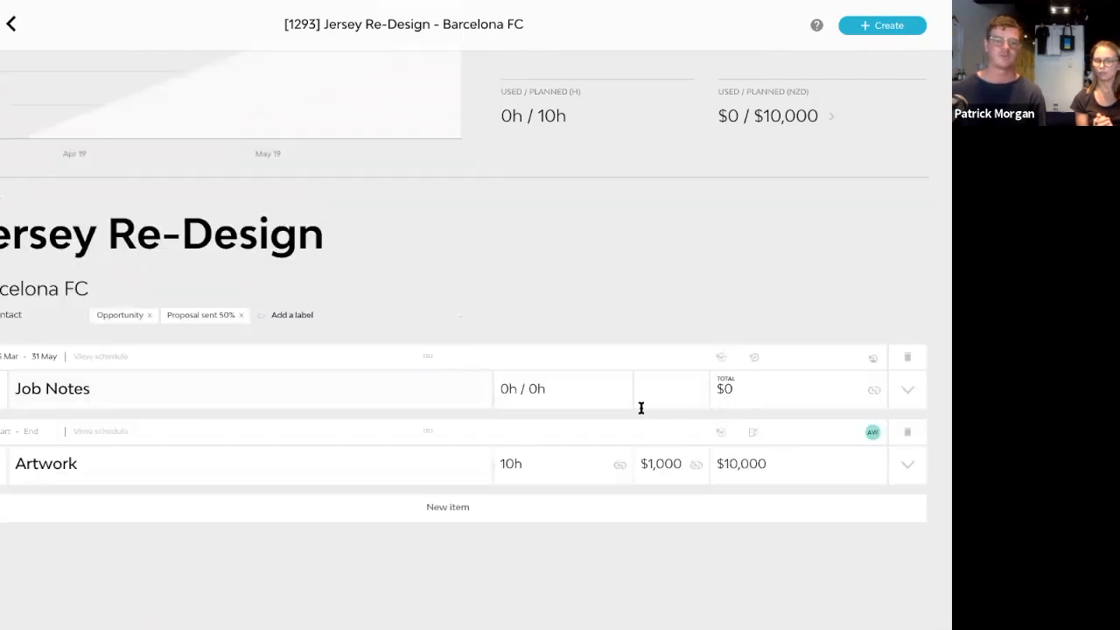
click(594, 407)
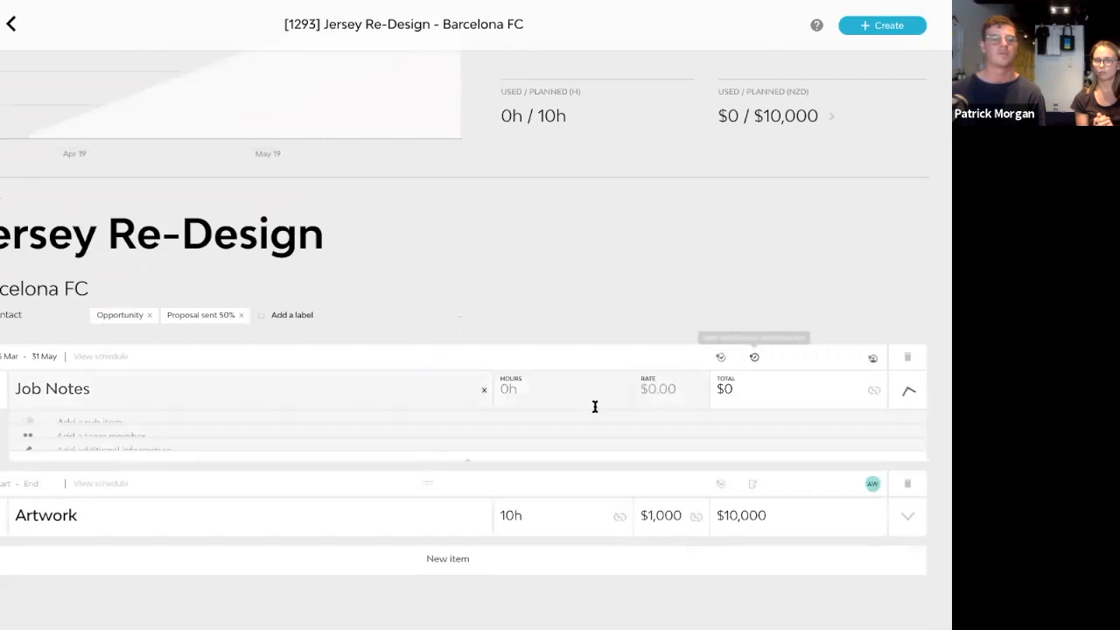
scroll(220, 490, down, 1)
click(611, 261)
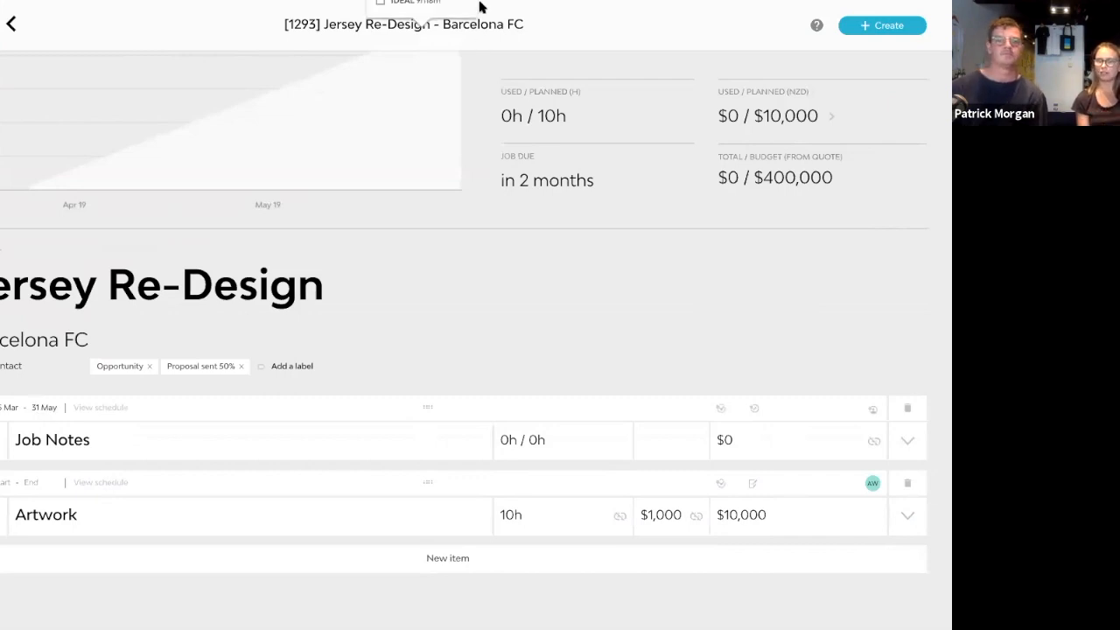
mouse_move(518, 6)
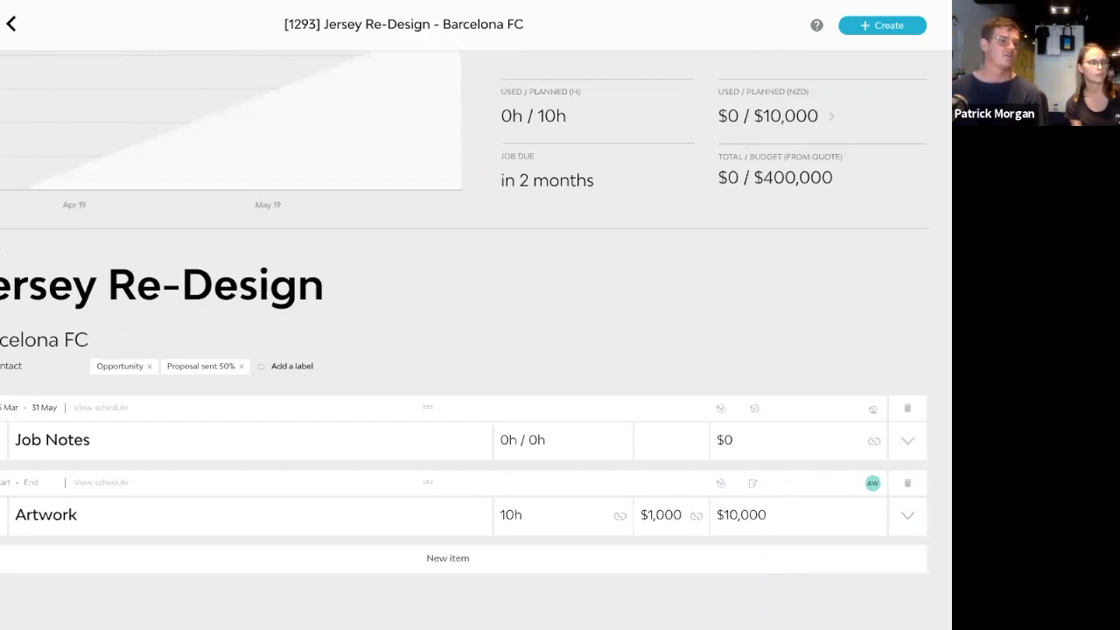
Return to the jobs list from the Jersey Re-Design job and clear the Opportunity Work favourite.
click(13, 26)
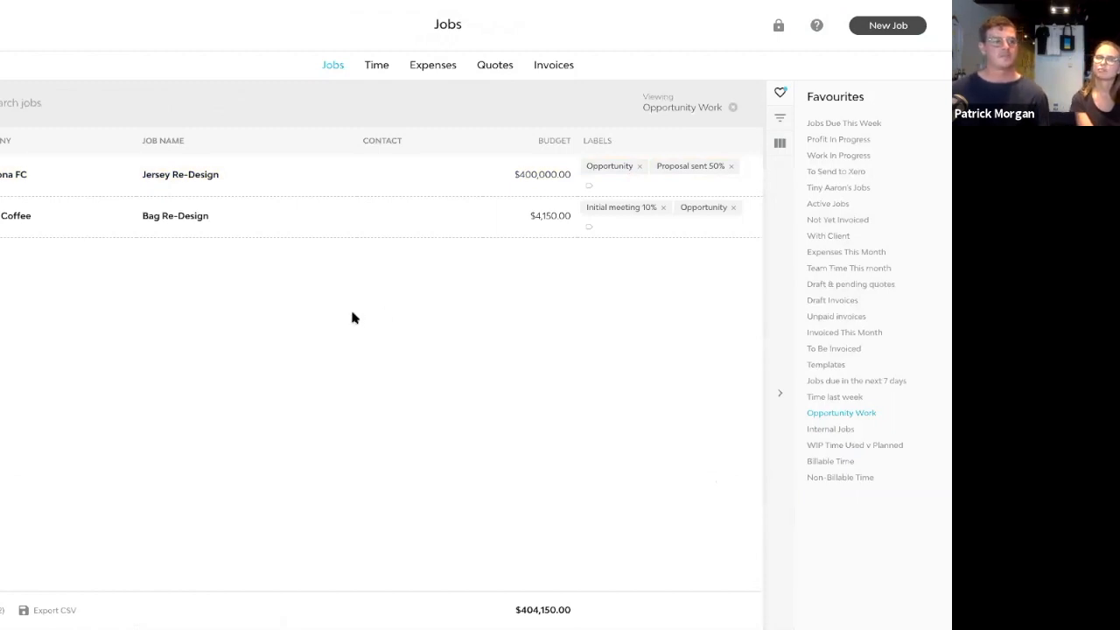
click(732, 107)
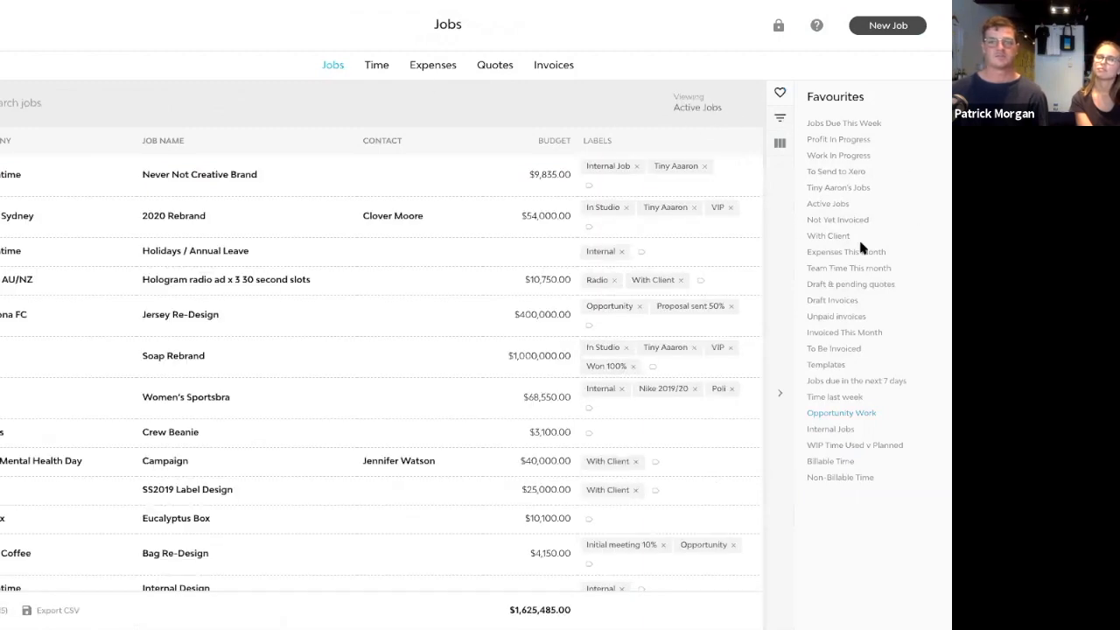
click(780, 117)
mouse_move(857, 277)
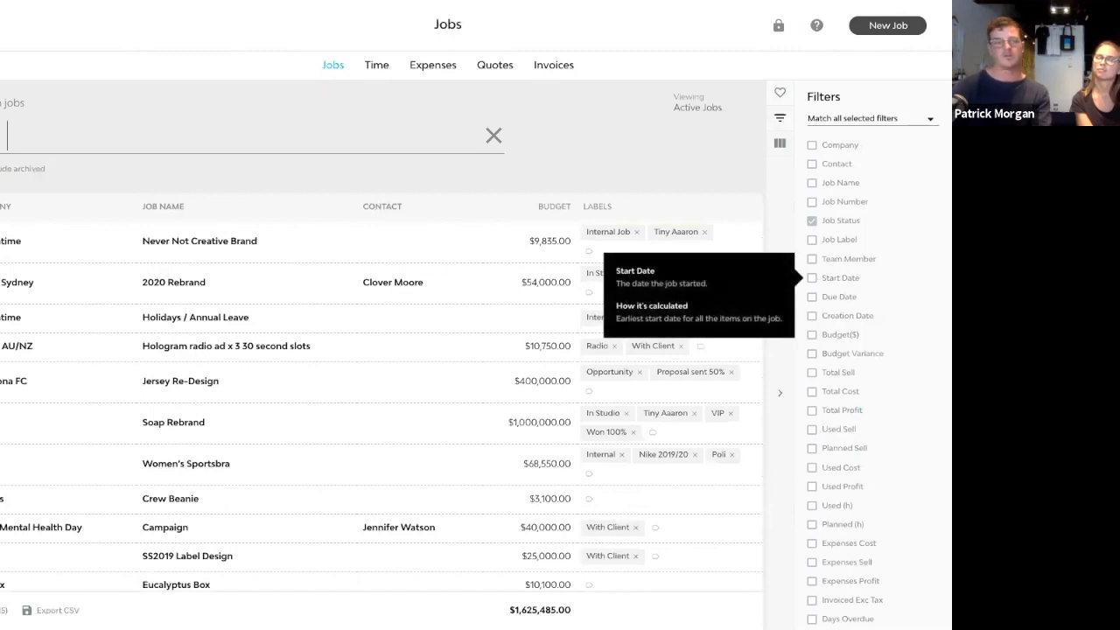
Search the active jobs for "inter" to compare the internal labels in use, and clear the search.
text(internal)
key(BackSpace)
key(BackSpace)
key(BackSpace)
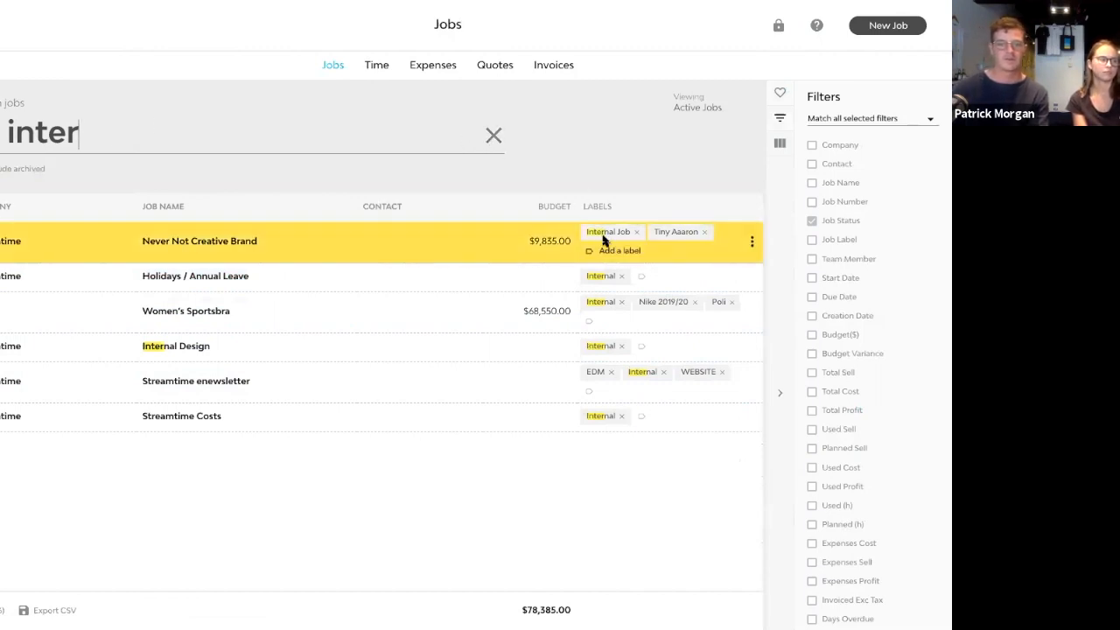
click(494, 136)
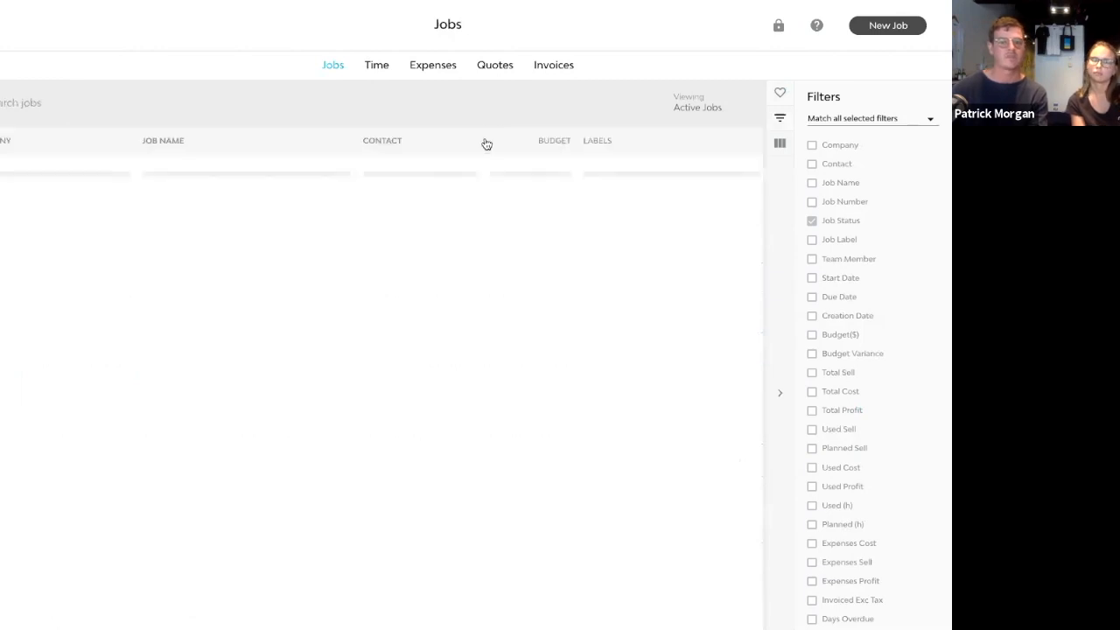
Filter the jobs list to jobs whose Job Label is Internal Job.
click(849, 242)
click(819, 263)
text(intern)
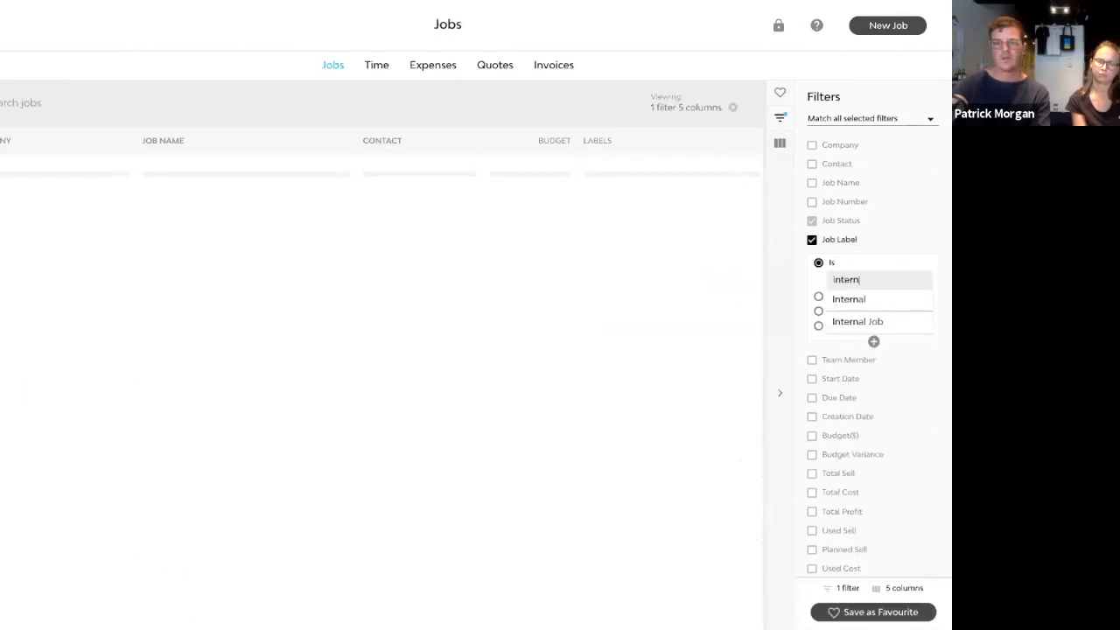
click(862, 324)
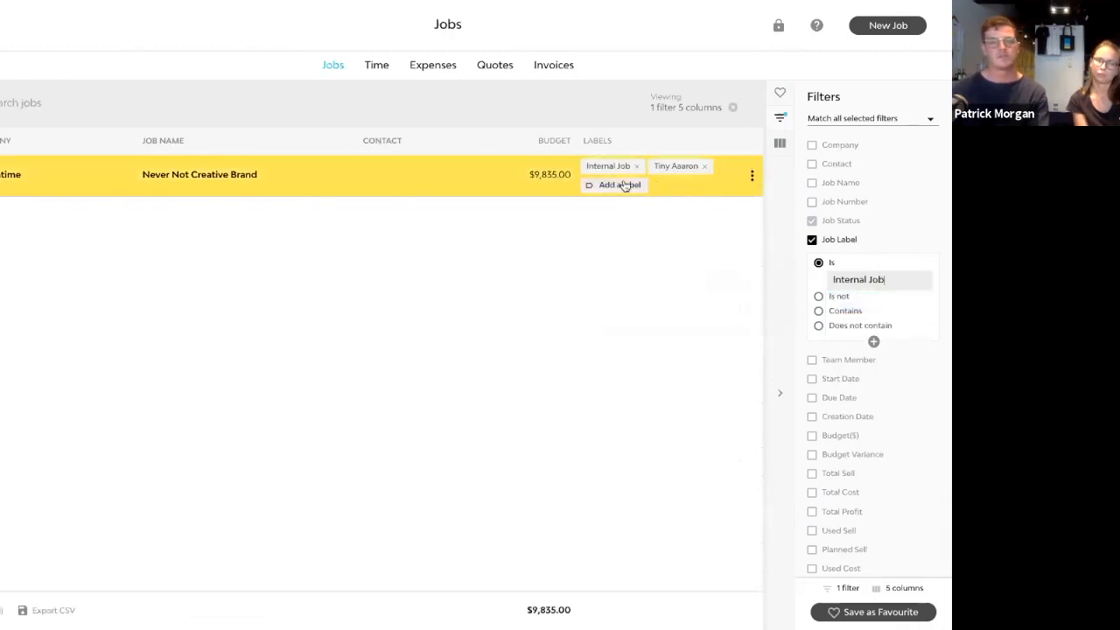
Replace the Internal Job label on the Never Not Creative Brand job with the Internal label.
click(622, 184)
text(Inte)
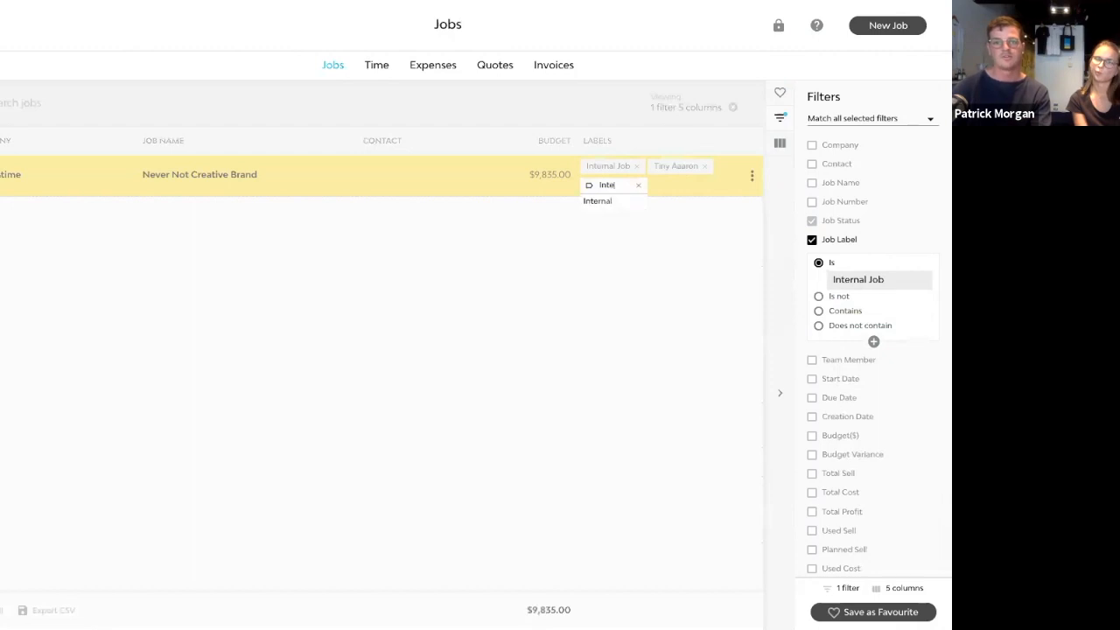
click(598, 200)
click(636, 167)
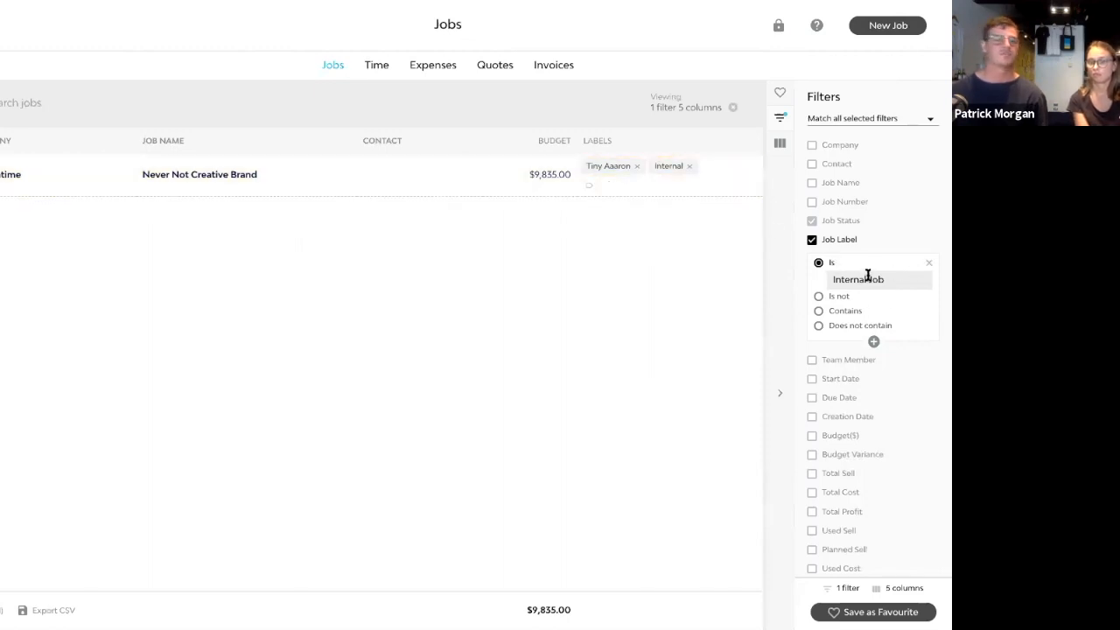
Change the Job Label filter to the team member label carried by the Never Not Creative Brand job.
drag(902, 280, 825, 278)
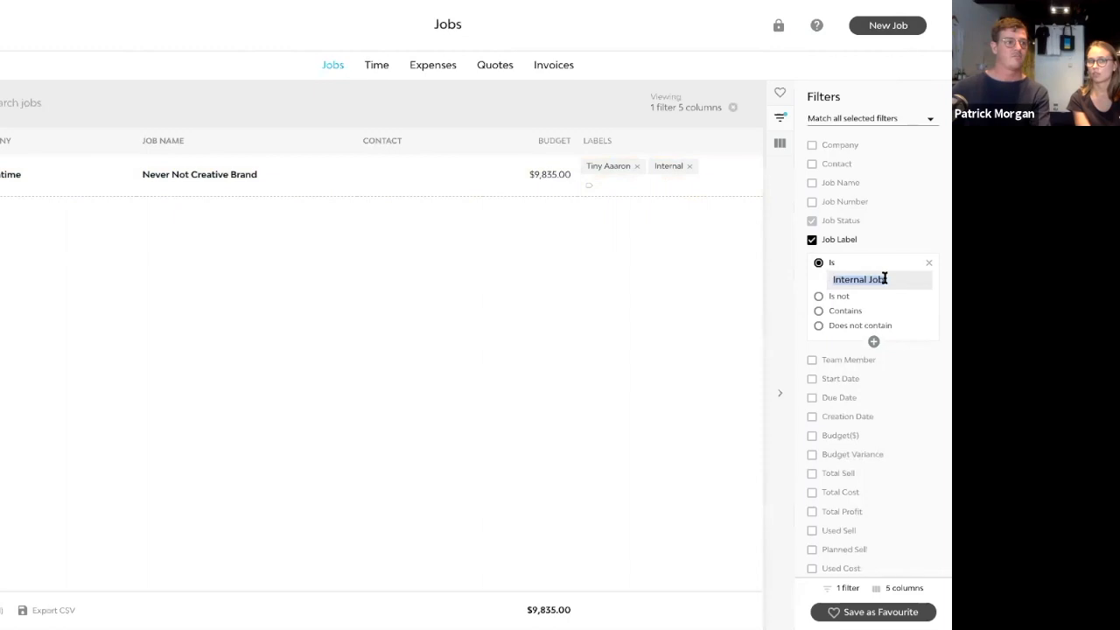
text(Internal)
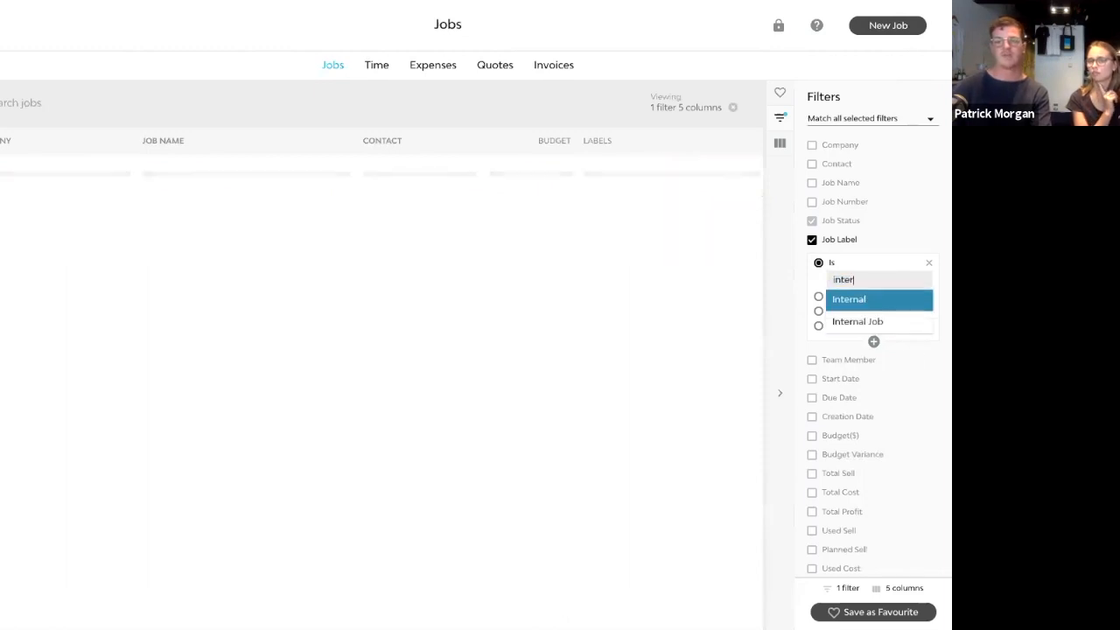
key(ctrl+a)
text(Tiny Aaaron)
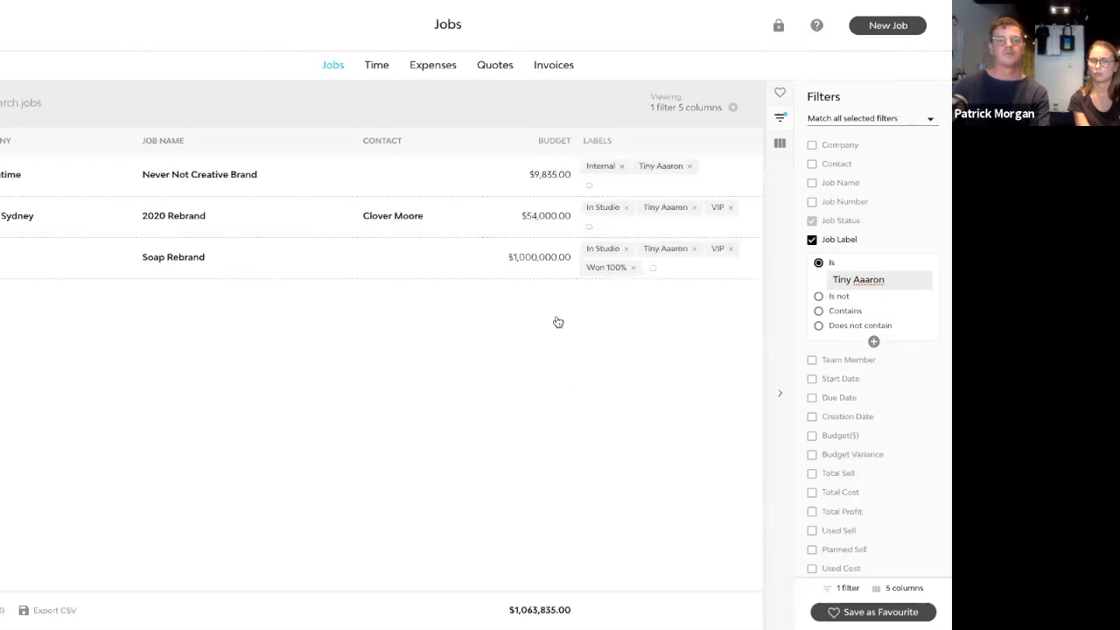
Add a second team member's name as a label to the Never Not Creative Brand, 2020 Rebrand and Soap Rebrand jobs.
click(611, 185)
text(Polina)
key(Return)
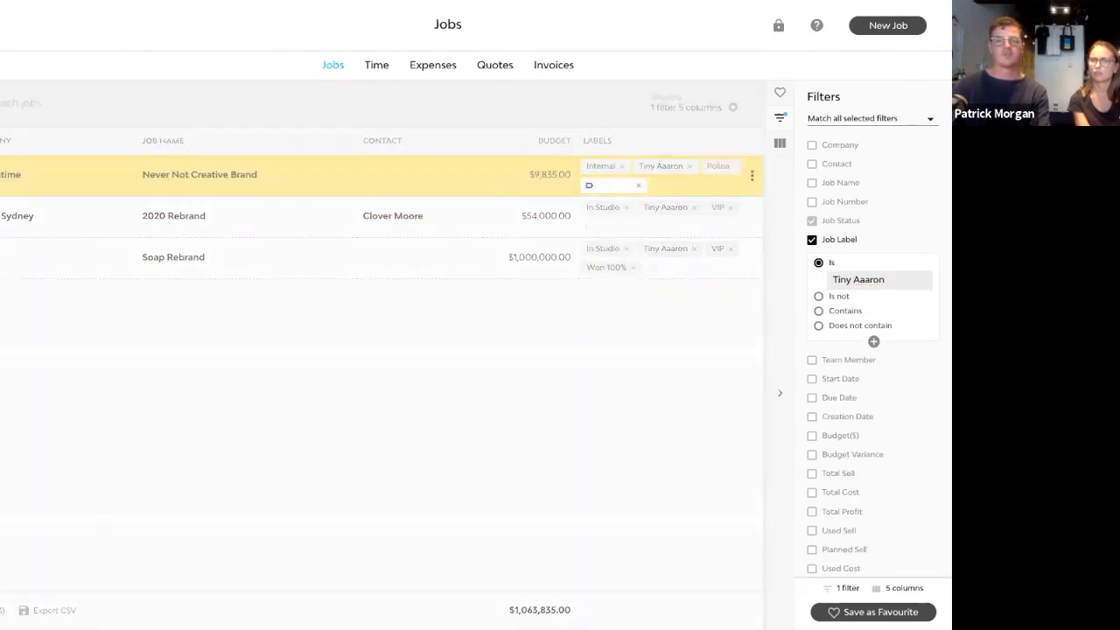
click(607, 287)
click(609, 226)
text(Pol)
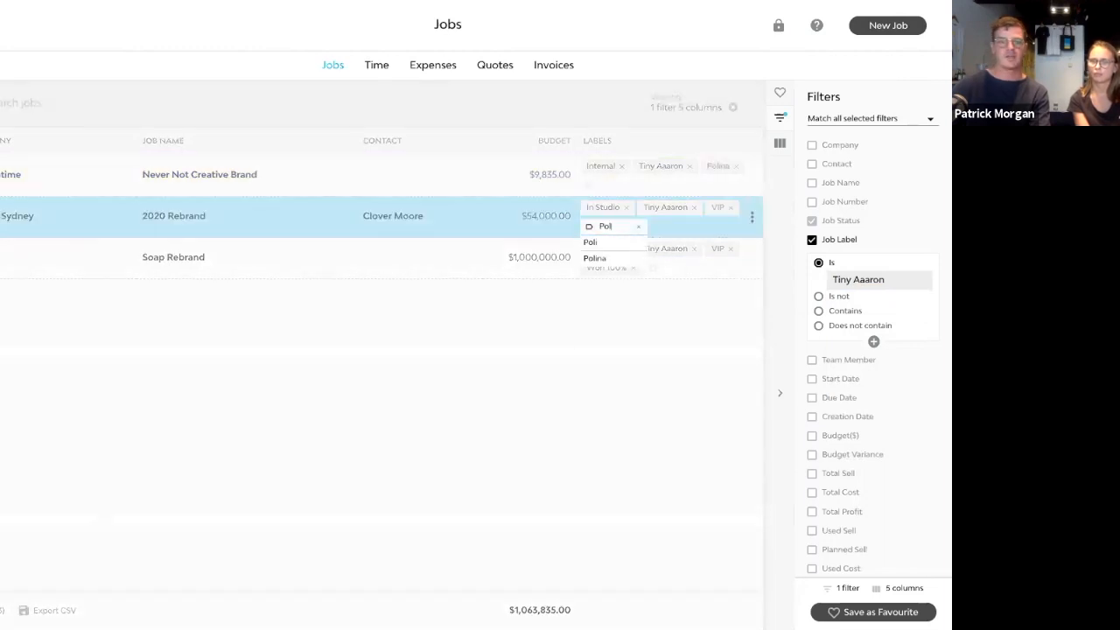
key(Return)
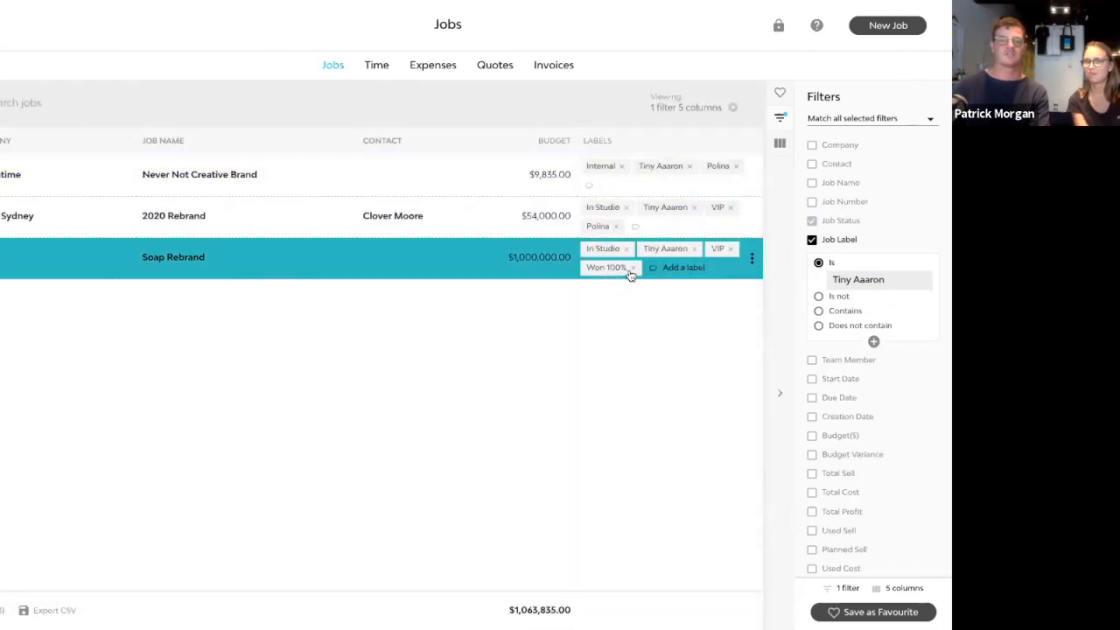
click(668, 270)
text(Polin)
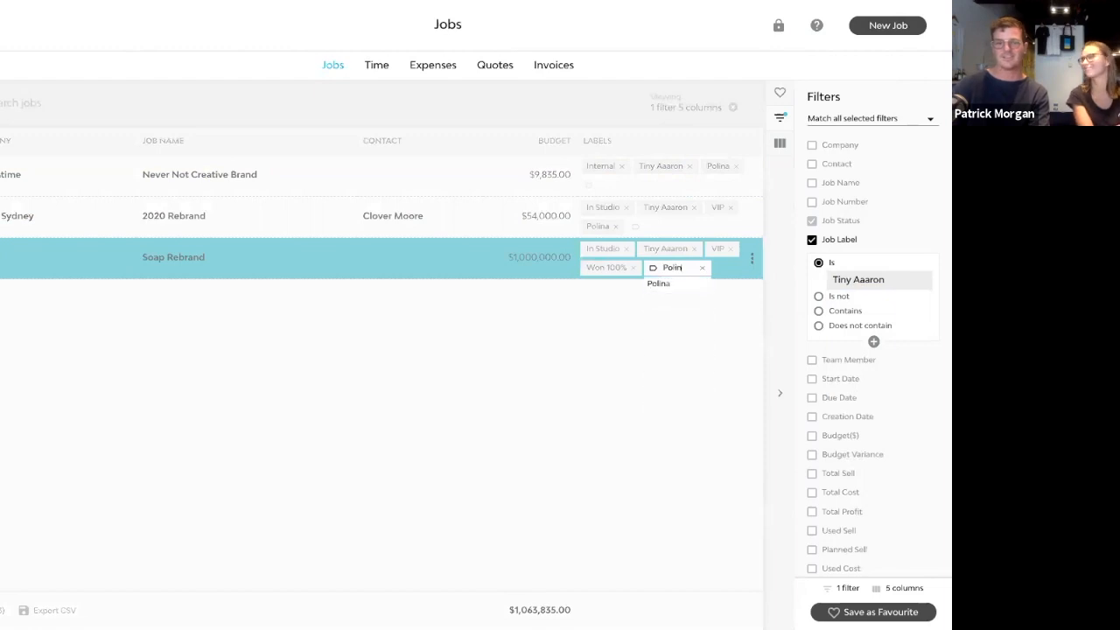
key(Return)
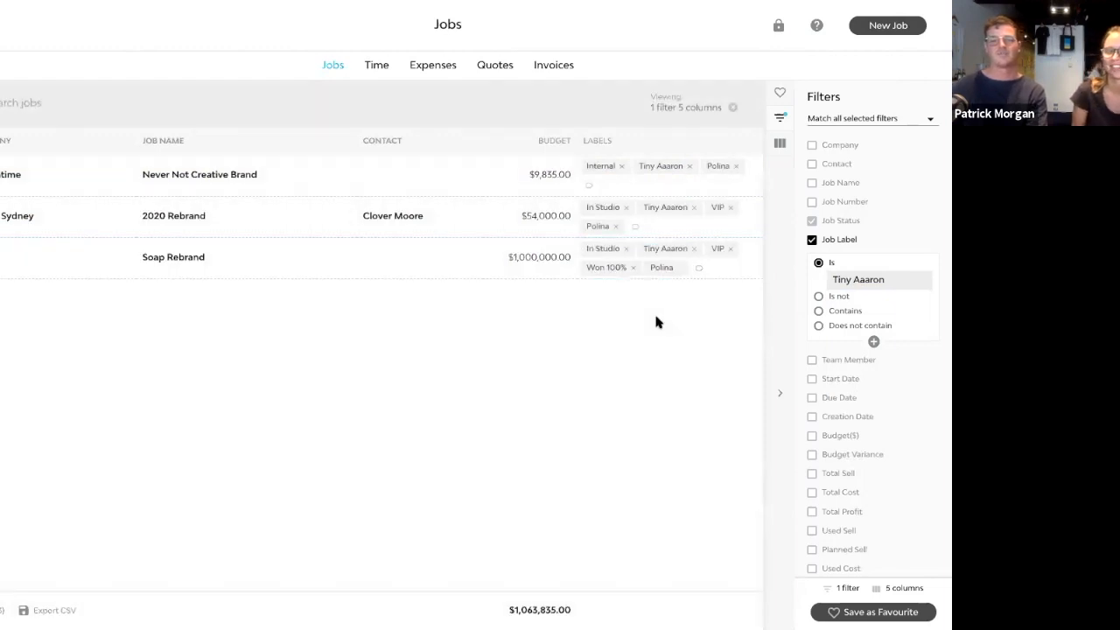
Remove the filtered team member's label from the Never Not Creative Brand, 2020 Rebrand and Soap Rebrand jobs.
click(690, 167)
click(695, 194)
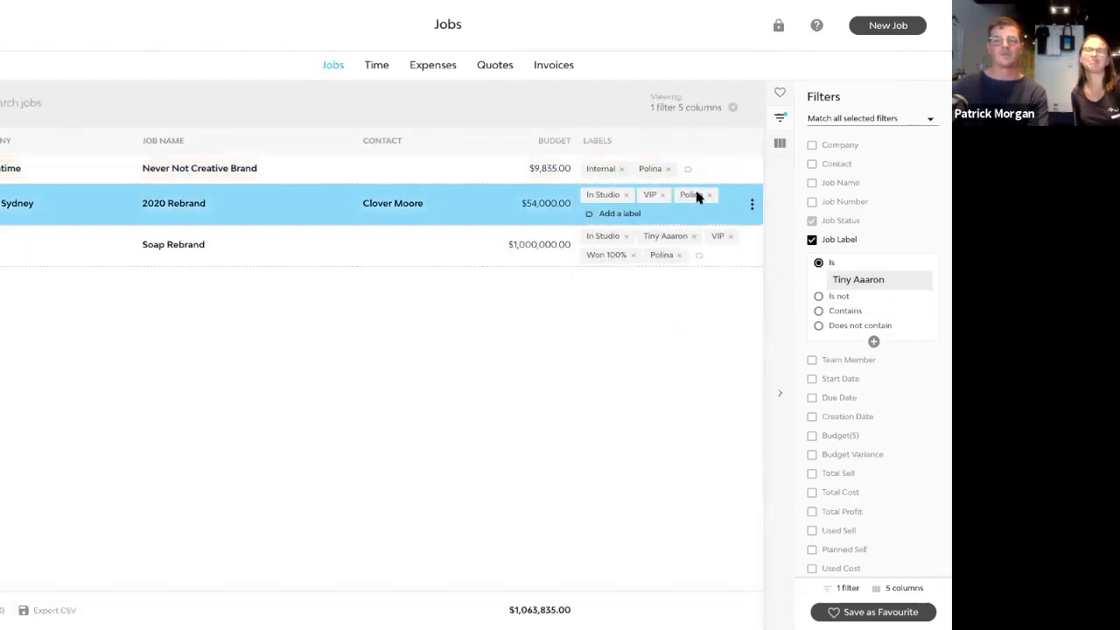
click(696, 237)
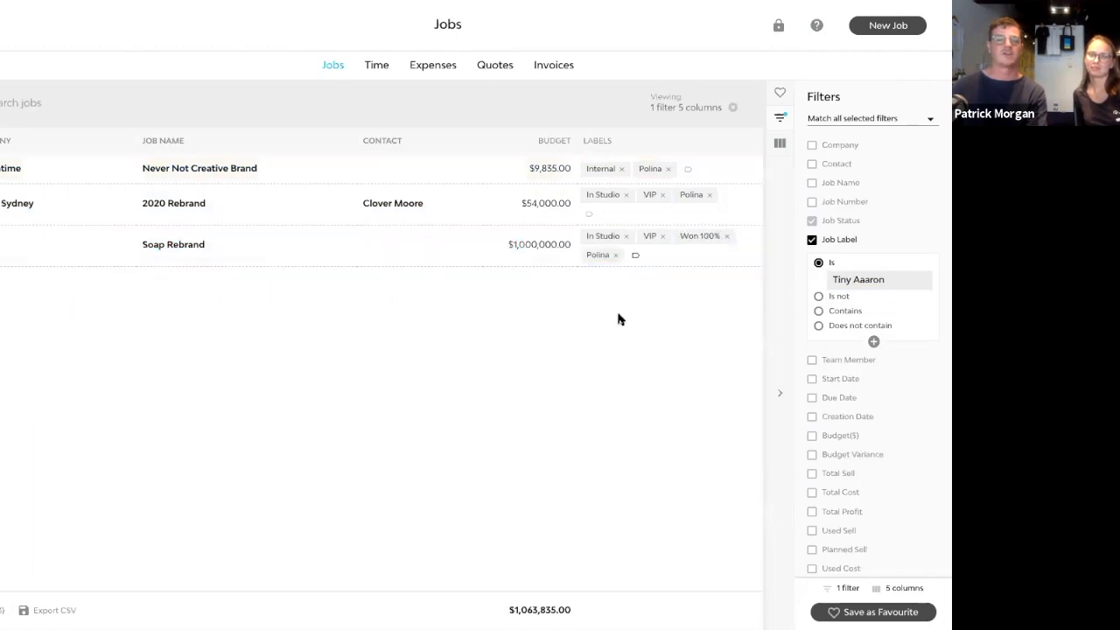